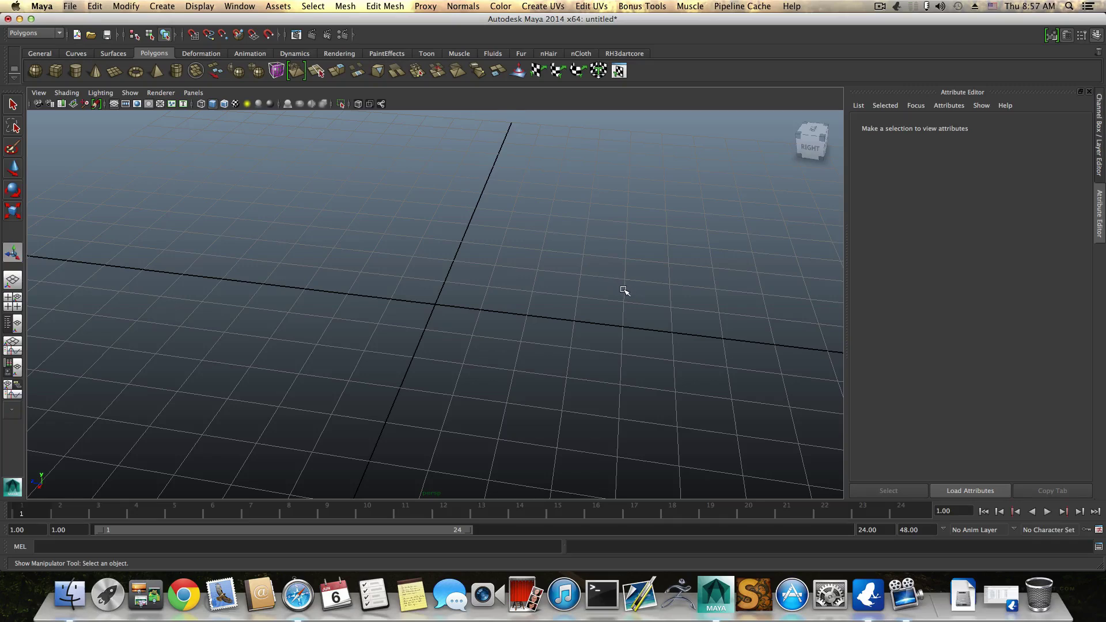
# Tilt the view to a low angle and toggle Smooth Wireframe viewport shading.
pyautogui.keyDown('alt'); pyautogui.moveTo(620, 288); pyautogui.dragTo(625, 311); pyautogui.keyUp('alt')
pyautogui.click(66, 92)
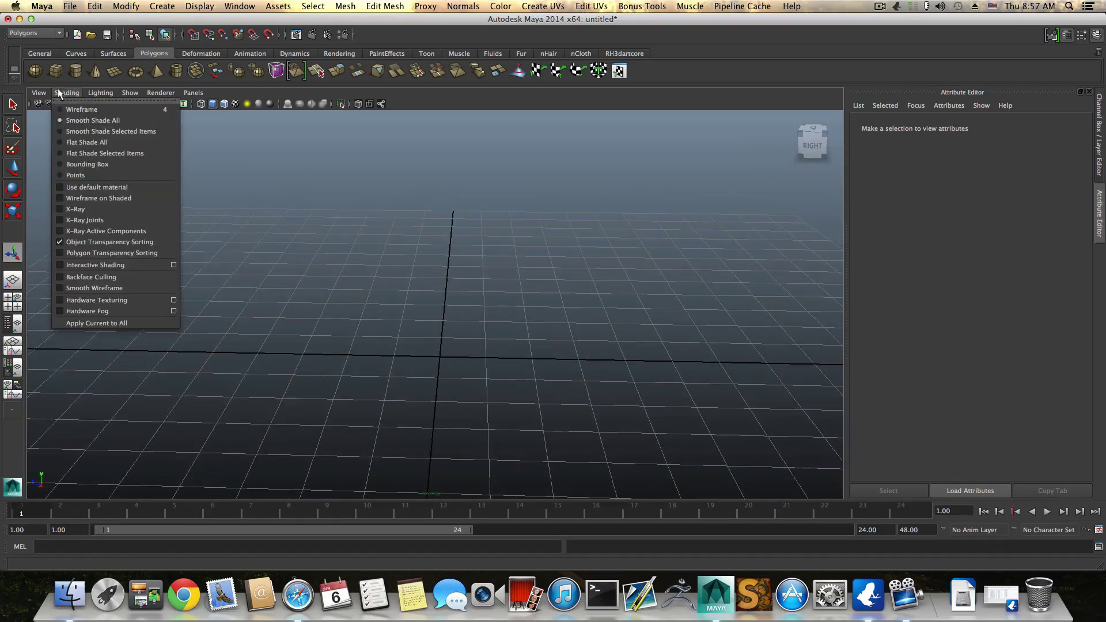
pyautogui.click(97, 288)
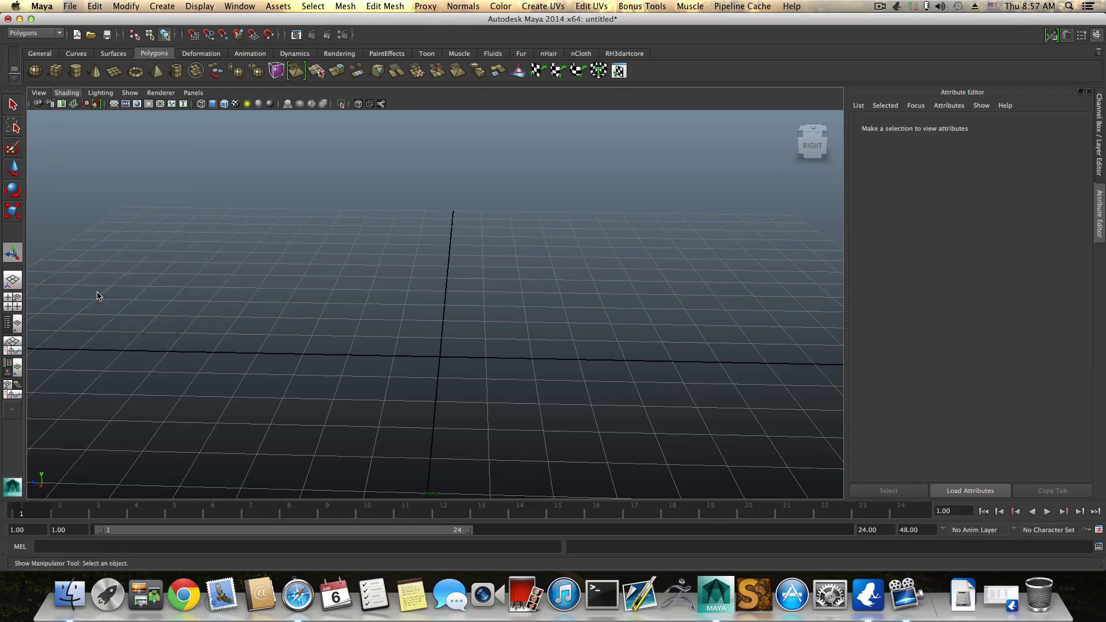
pyautogui.keyDown('alt'); pyautogui.moveTo(552, 369); pyautogui.dragTo(471, 369); pyautogui.keyUp('alt')
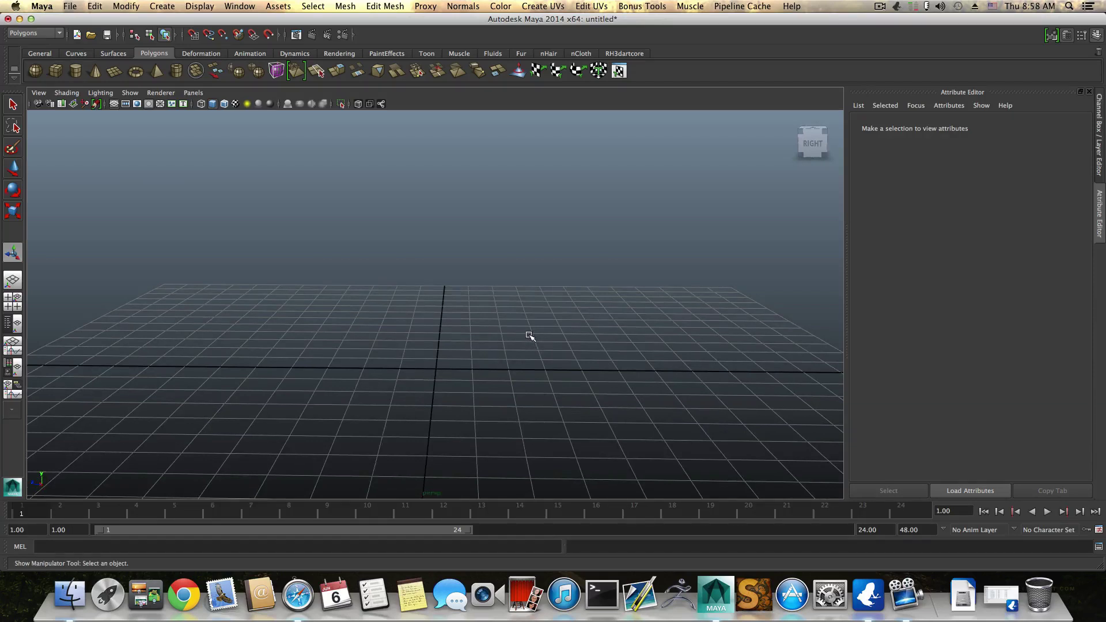
# Create a polygon cube at the grid origin and orbit around it.
pyautogui.click(53, 70)
pyautogui.keyDown('alt'); pyautogui.moveTo(403, 346); pyautogui.dragTo(504, 369); pyautogui.keyUp('alt')
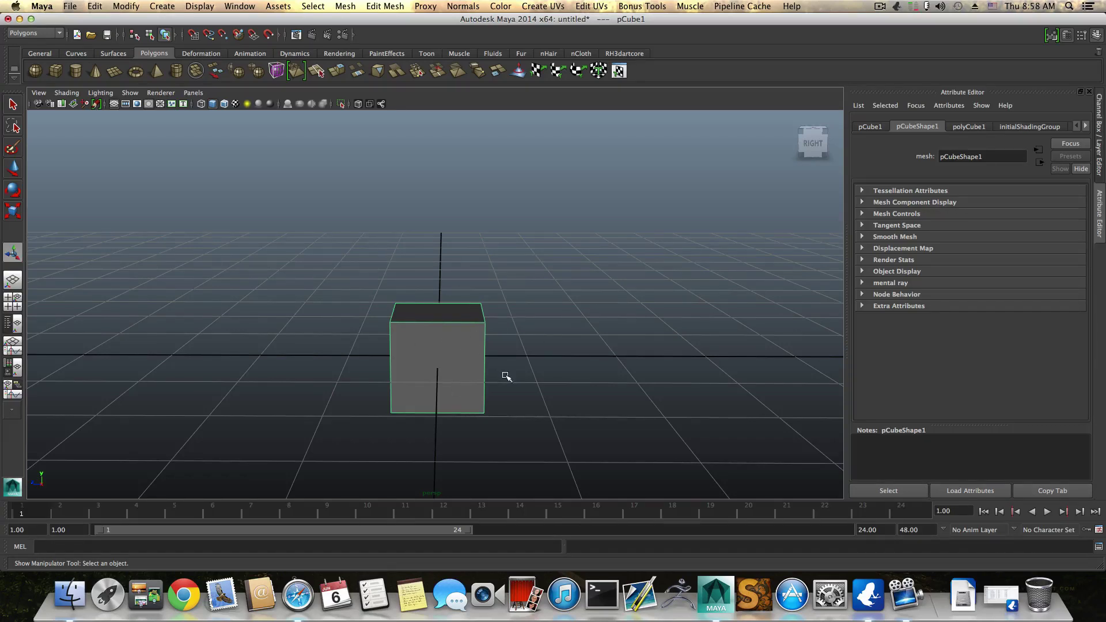
pyautogui.keyDown('alt'); pyautogui.moveTo(506, 377); pyautogui.dragTo(389, 382); pyautogui.keyUp('alt')
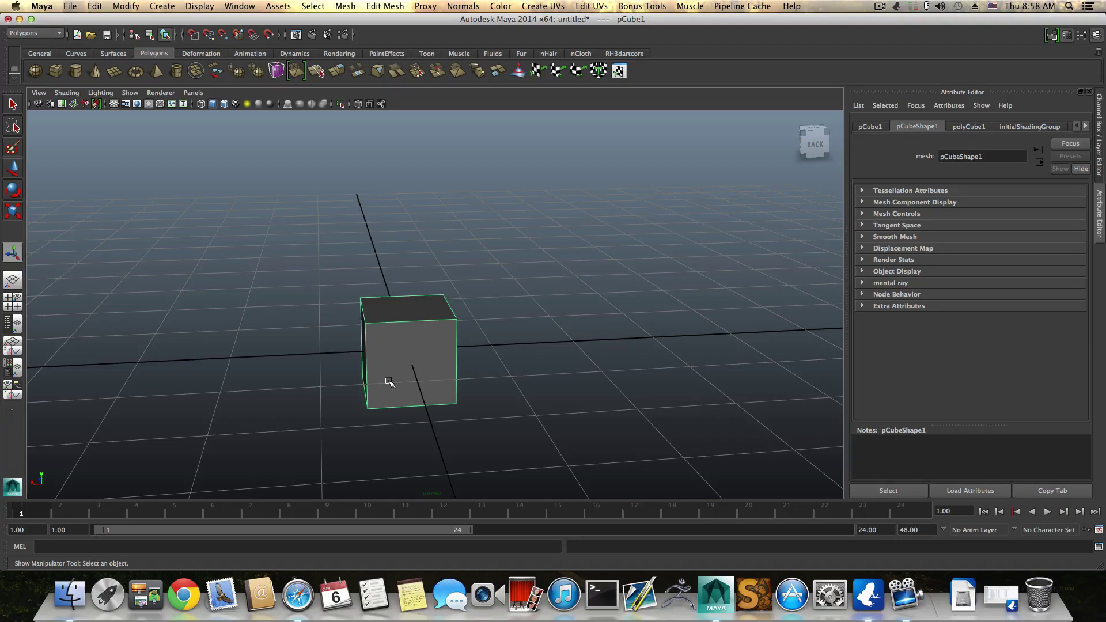
pyautogui.keyDown('alt'); pyautogui.moveTo(389, 375); pyautogui.dragTo(553, 346); pyautogui.keyUp('alt')
# Turn on smooth mesh preview (3) so the cube appears as a rounded sphere.
pyautogui.press('3')
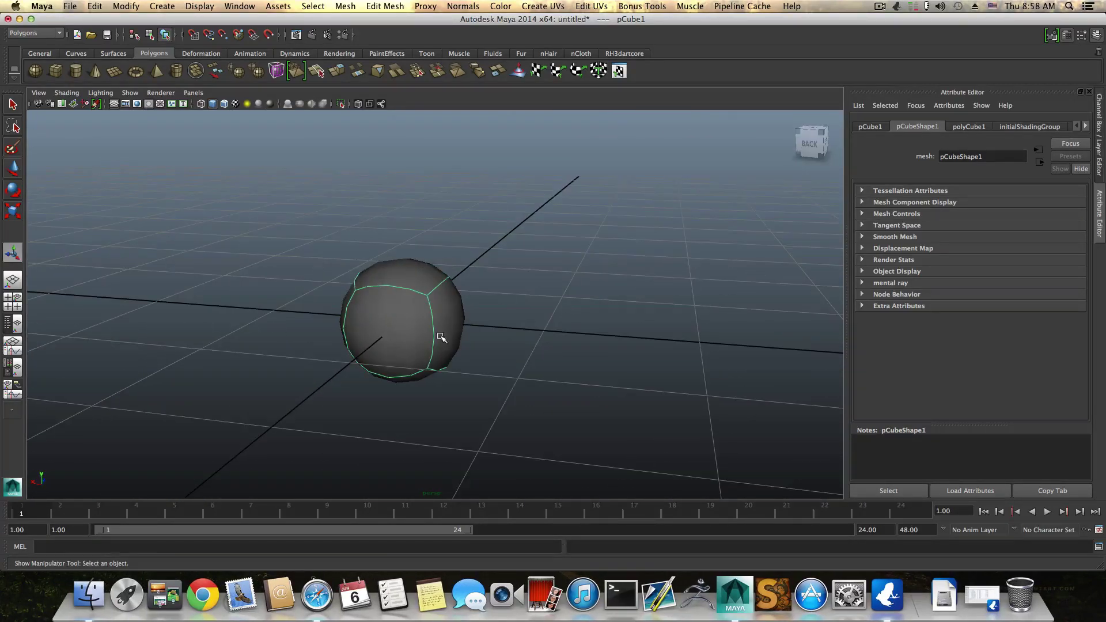
pyautogui.keyDown('alt'); pyautogui.moveTo(440, 338); pyautogui.dragTo(402, 380); pyautogui.keyUp('alt')
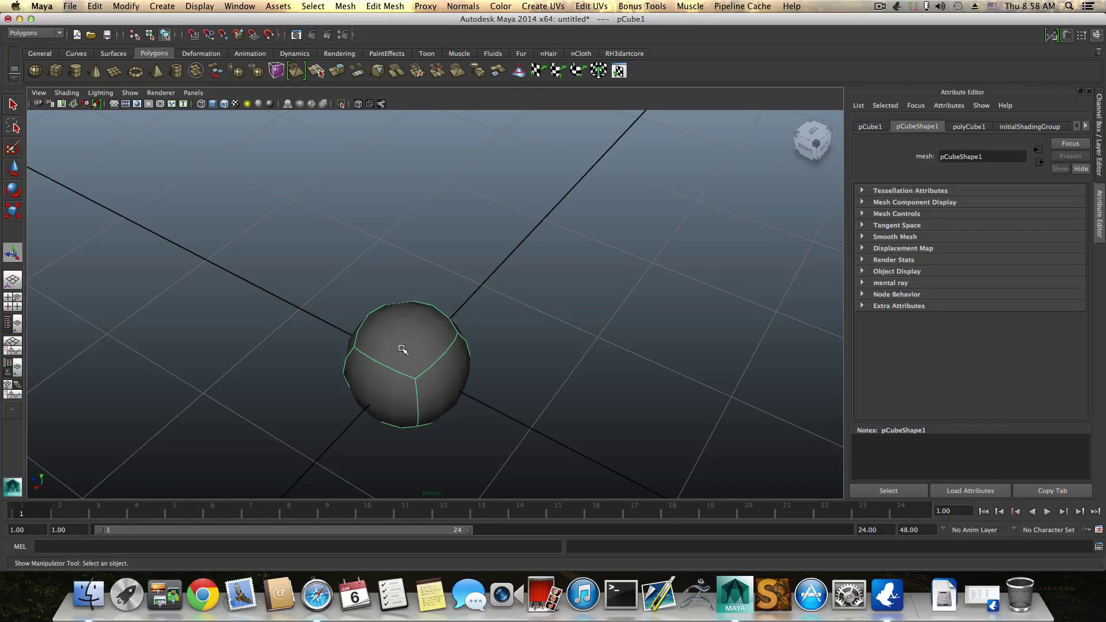
pyautogui.keyDown('alt'); pyautogui.moveTo(403, 349); pyautogui.dragTo(382, 330, button='right'); pyautogui.keyUp('alt')
pyautogui.keyDown('alt'); pyautogui.moveTo(383, 331); pyautogui.dragTo(415, 315); pyautogui.keyUp('alt')
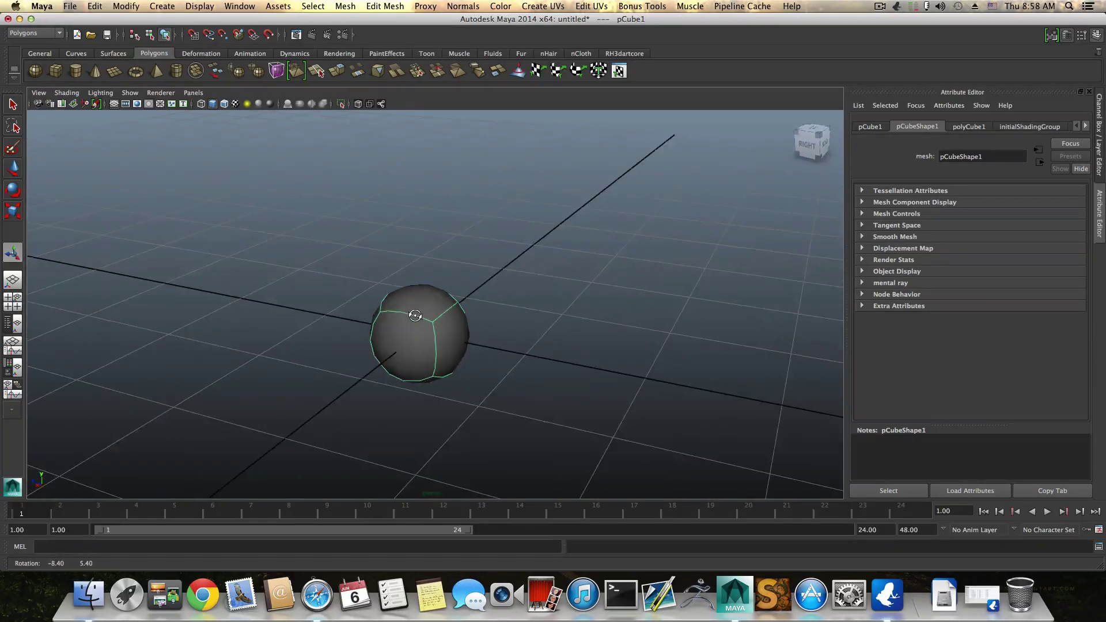
# Set the renderer to mental ray and render a test frame of the smoothed cube.
pyautogui.click(343, 33)
pyautogui.click(534, 102)
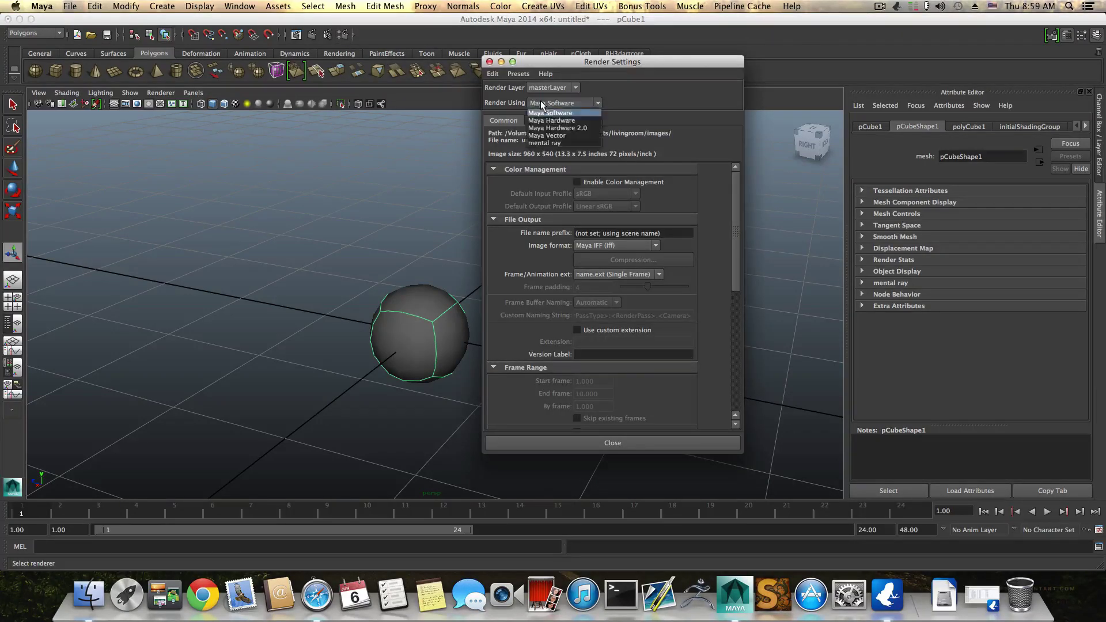
pyautogui.click(547, 144)
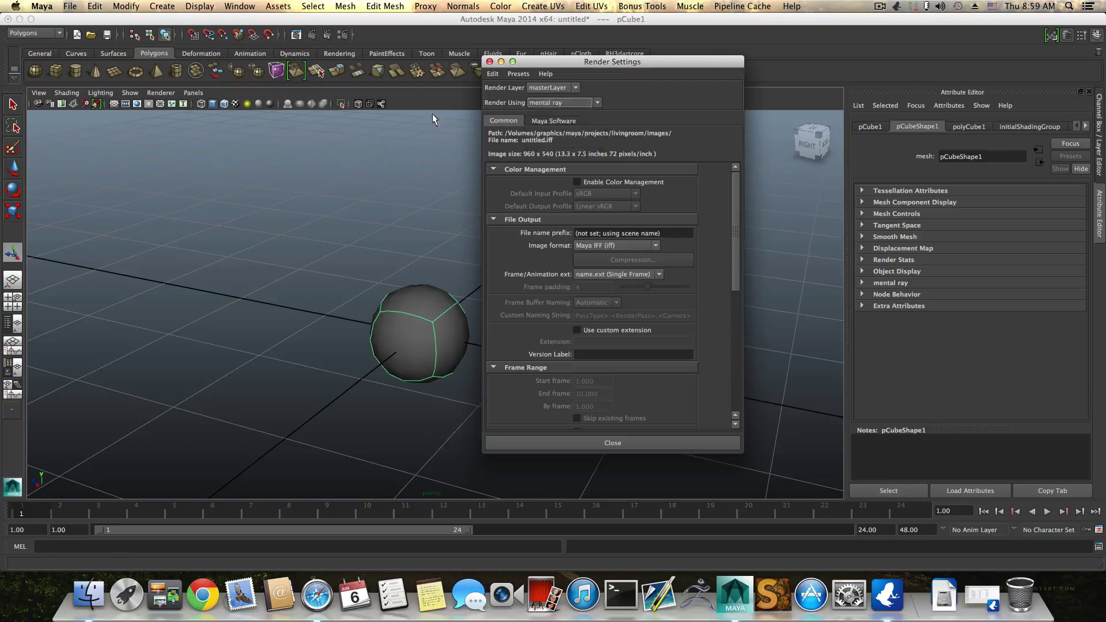
pyautogui.click(617, 443)
pyautogui.click(309, 34)
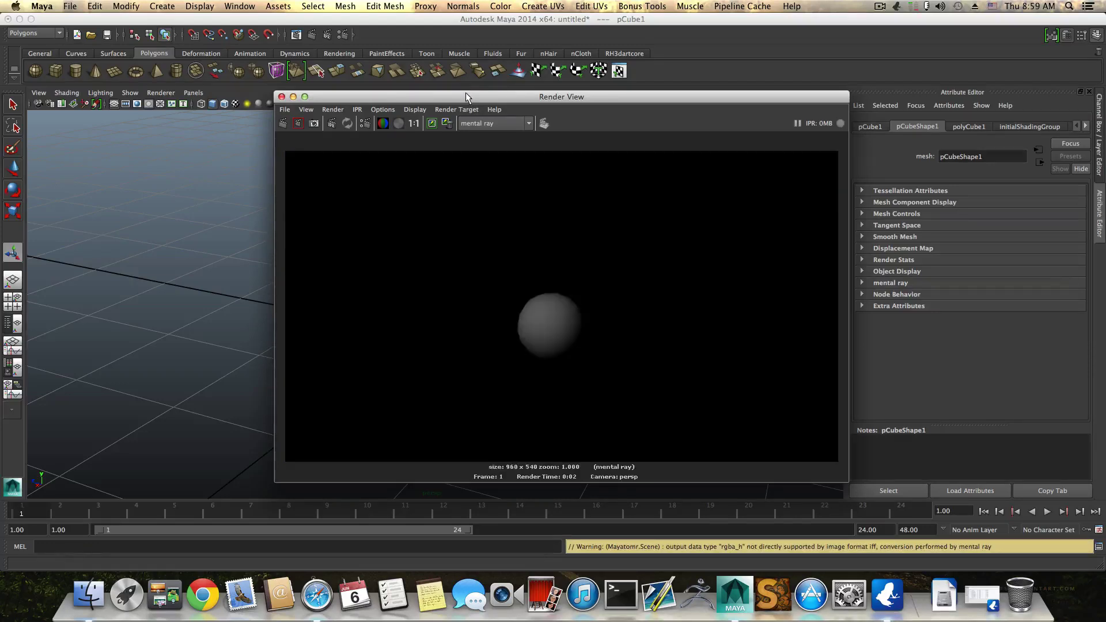
pyautogui.moveTo(465, 93); pyautogui.dragTo(527, 67)
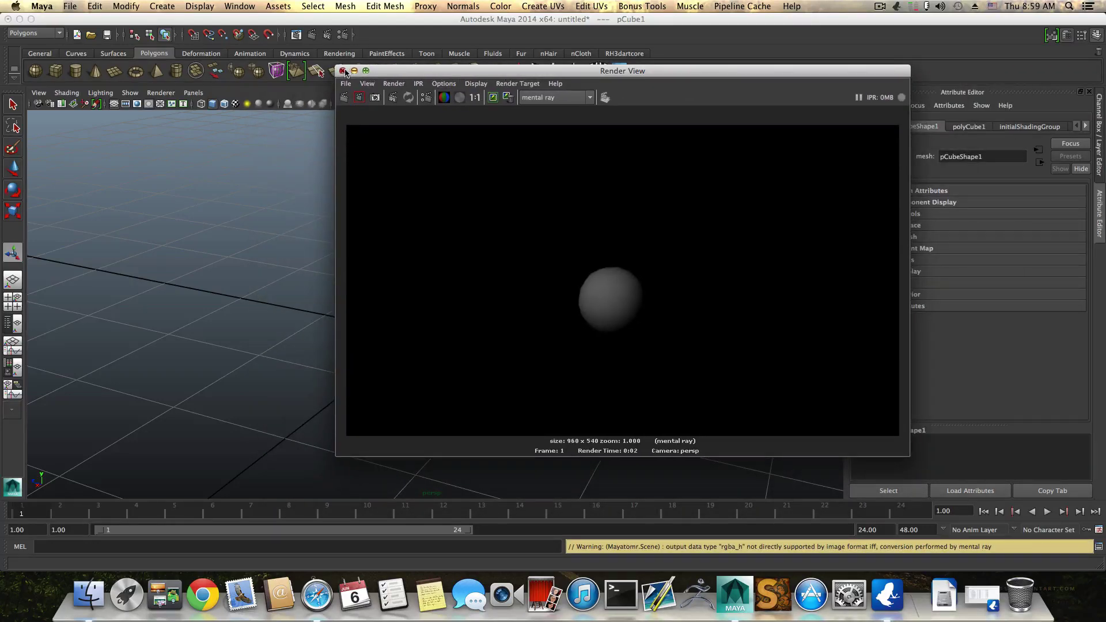
pyautogui.click(343, 71)
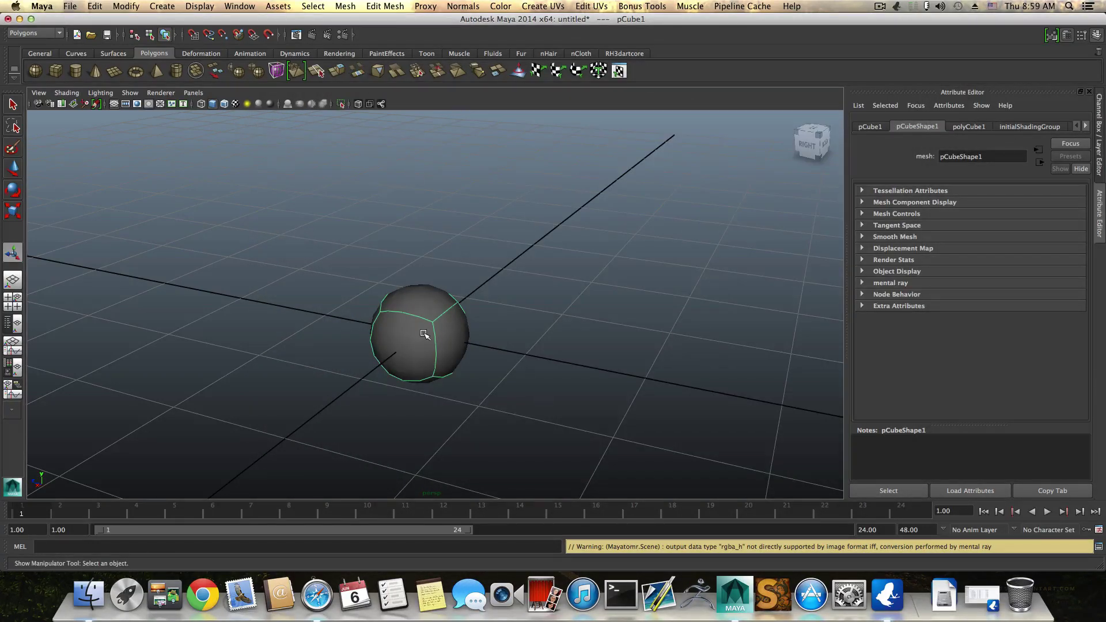
# Compare the cube unsmoothed (1) and smoothed (3) from a low side view.
pyautogui.press('1')
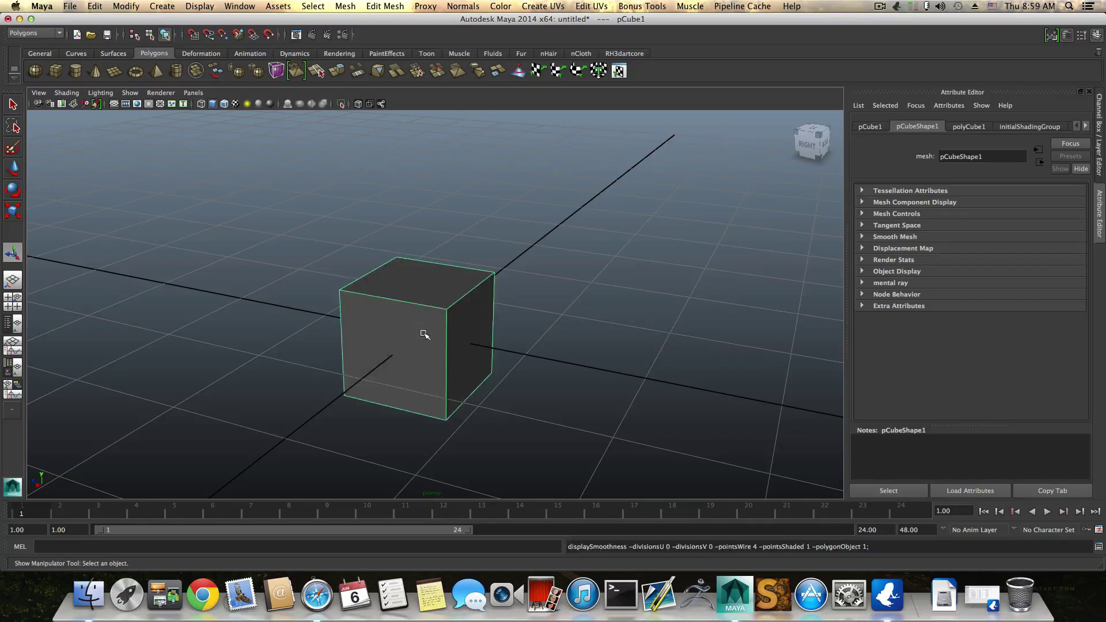
pyautogui.moveTo(436, 316)
pyautogui.keyDown('alt'); pyautogui.mouseDown()
pyautogui.moveTo(365, 319)
pyautogui.moveTo(361, 375)
pyautogui.moveTo(530, 299)
pyautogui.moveTo(444, 292)
pyautogui.moveTo(424, 321)
pyautogui.moveTo(389, 330)
pyautogui.moveTo(396, 347)
pyautogui.moveTo(383, 306)
pyautogui.moveTo(402, 281)
pyautogui.moveTo(383, 336)
pyautogui.moveTo(445, 321)
pyautogui.mouseUp(); pyautogui.keyUp('alt')
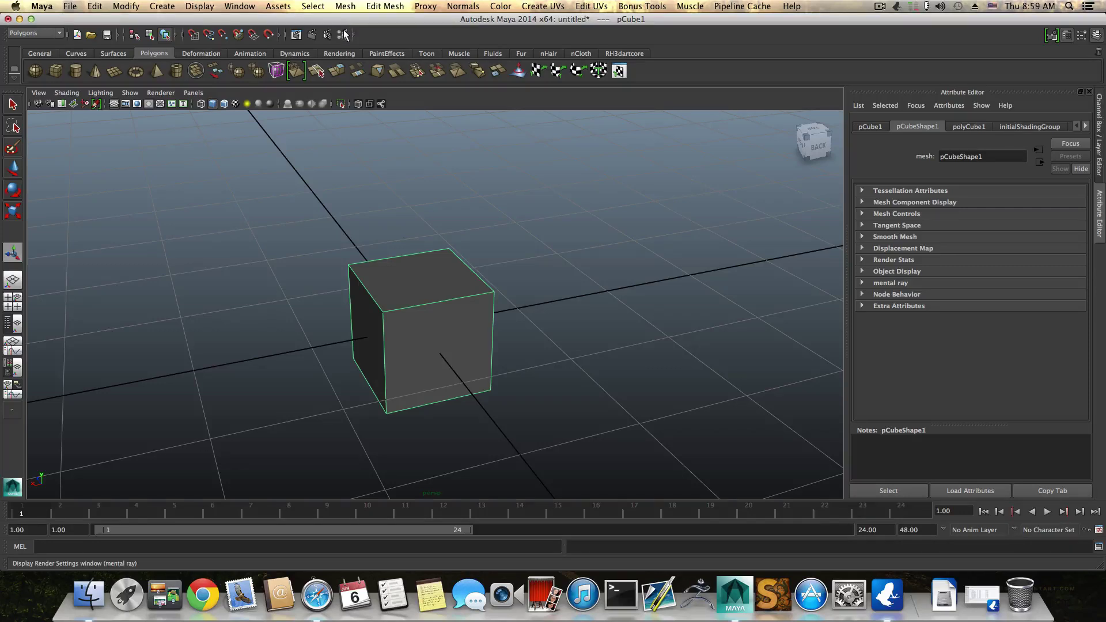
pyautogui.press('3')
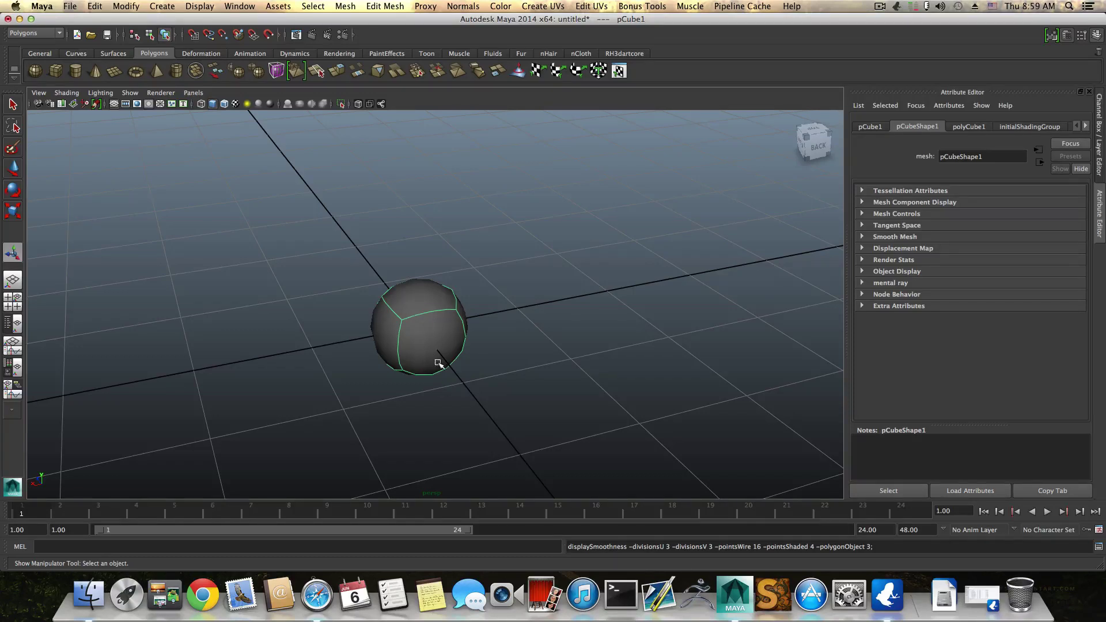
# Switch the renderer to Maya Software and render again, giving a hard-edged cube.
pyautogui.click(344, 37)
pyautogui.click(557, 103)
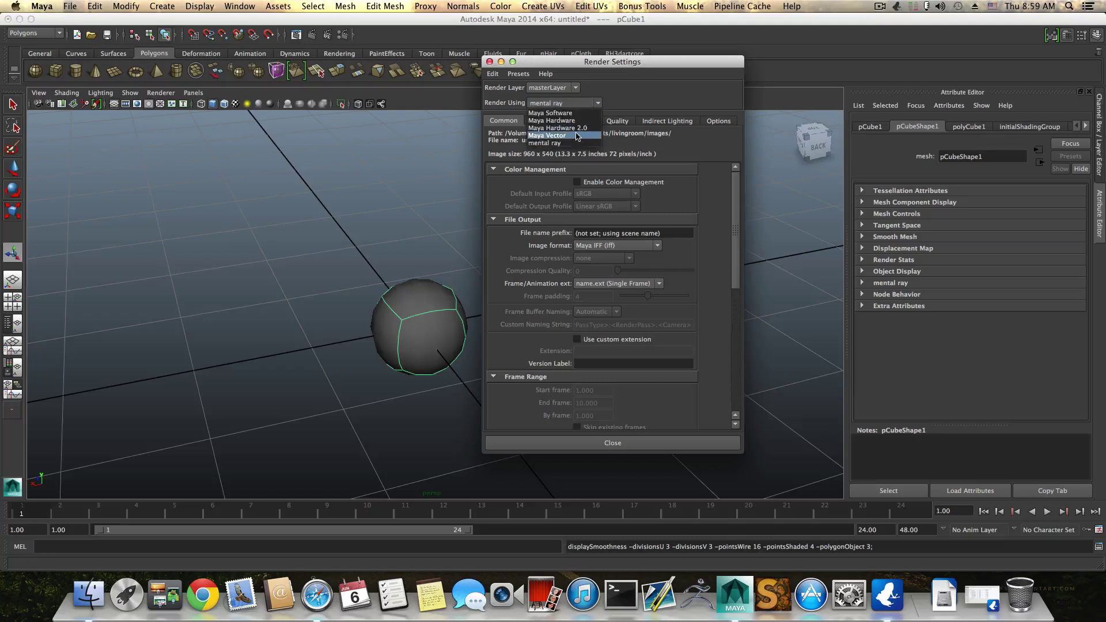
pyautogui.click(550, 113)
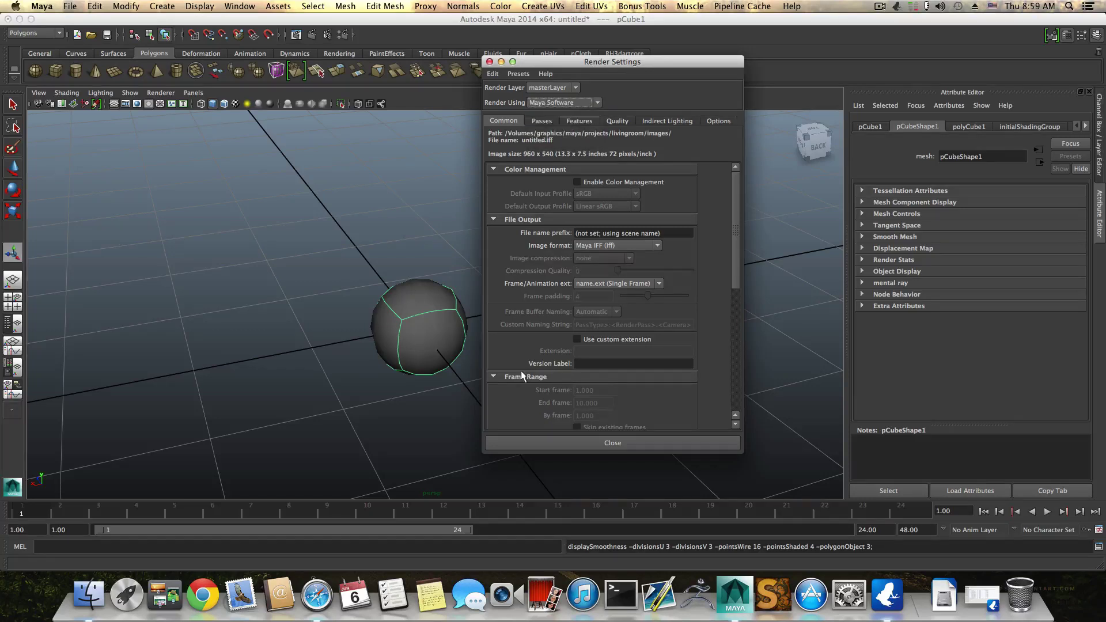
pyautogui.click(590, 443)
pyautogui.click(312, 35)
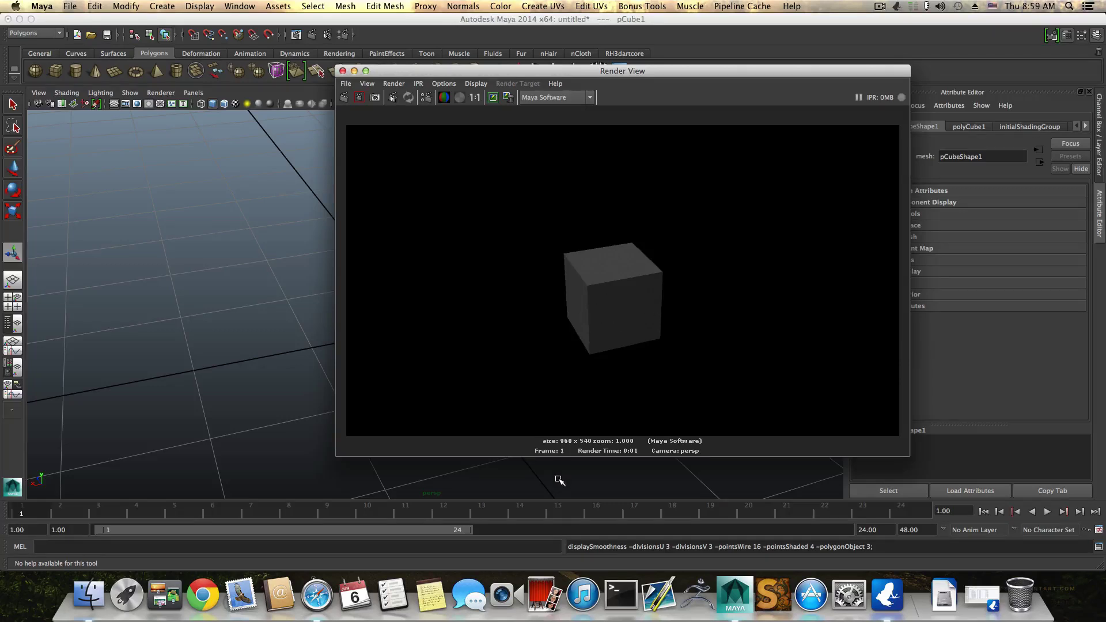
pyautogui.moveTo(393, 71); pyautogui.dragTo(492, 77)
pyautogui.keyDown('alt'); pyautogui.moveTo(430, 328); pyautogui.dragTo(344, 305); pyautogui.keyUp('alt')
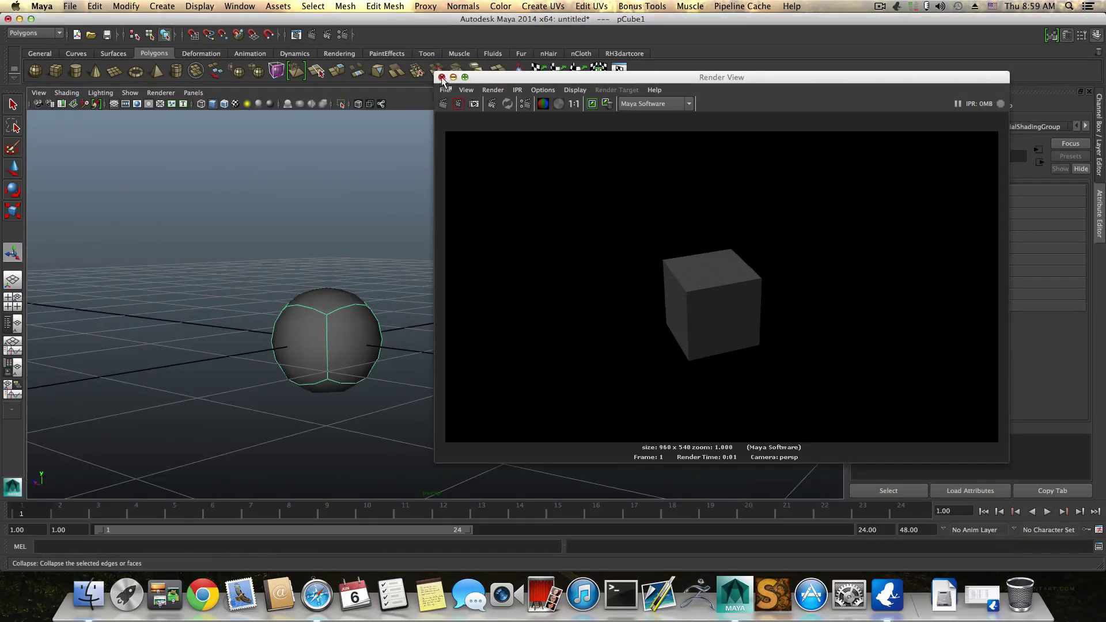
# Close the render window and orbit to centre the smoothed cube in view.
pyautogui.click(441, 78)
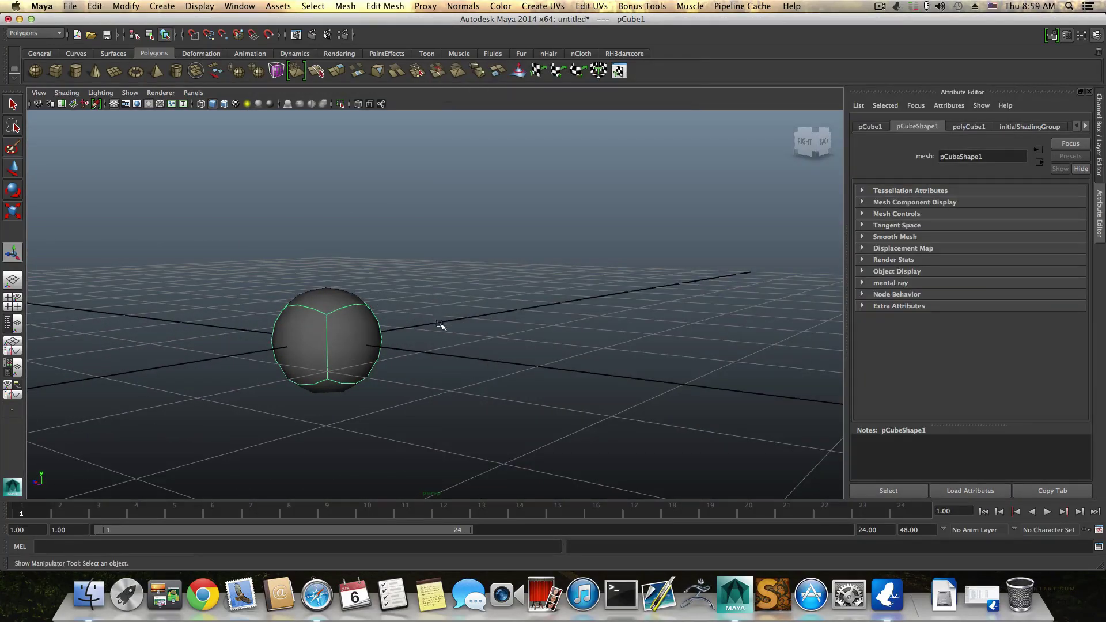
pyautogui.keyDown('alt'); pyautogui.moveTo(434, 264); pyautogui.dragTo(571, 294); pyautogui.keyUp('alt')
pyautogui.keyDown('alt'); pyautogui.moveTo(570, 293); pyautogui.dragTo(507, 353, button='right'); pyautogui.keyUp('alt')
pyautogui.keyDown('alt'); pyautogui.moveTo(506, 354); pyautogui.dragTo(409, 359); pyautogui.keyUp('alt')
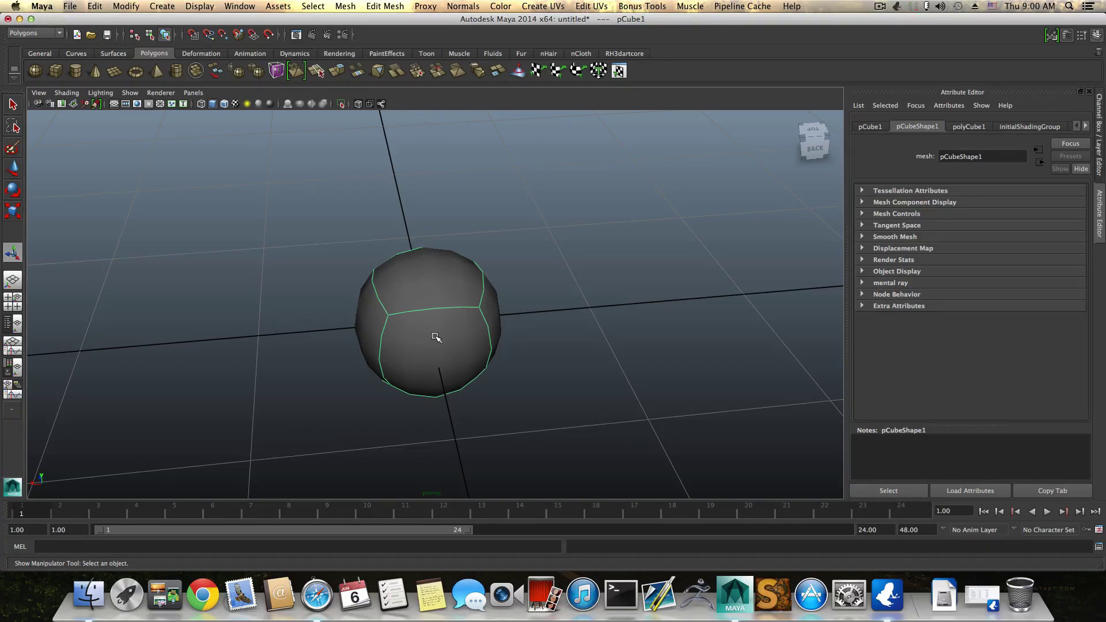
# Compare the unsmoothed cube (1) with the cage-plus-smooth display (2).
pyautogui.press('1')
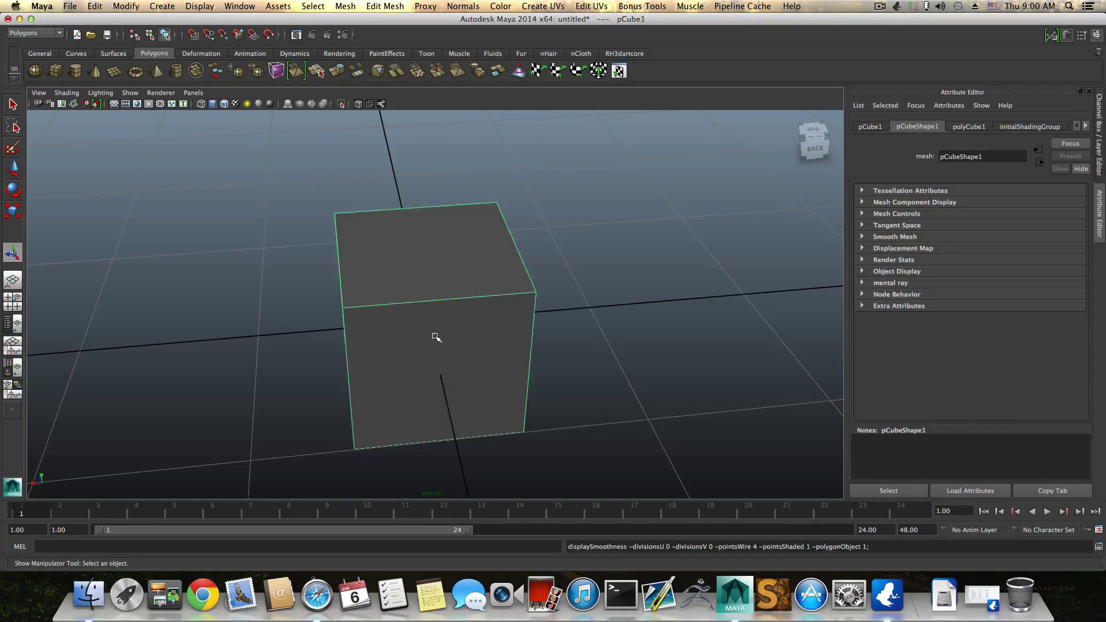
pyautogui.keyDown('alt'); pyautogui.moveTo(434, 334); pyautogui.dragTo(365, 375); pyautogui.keyUp('alt')
pyautogui.press('2')
pyautogui.keyDown('alt'); pyautogui.moveTo(388, 350); pyautogui.dragTo(410, 318); pyautogui.keyUp('alt')
pyautogui.keyDown('alt'); pyautogui.moveTo(487, 263); pyautogui.dragTo(410, 289); pyautogui.keyUp('alt')
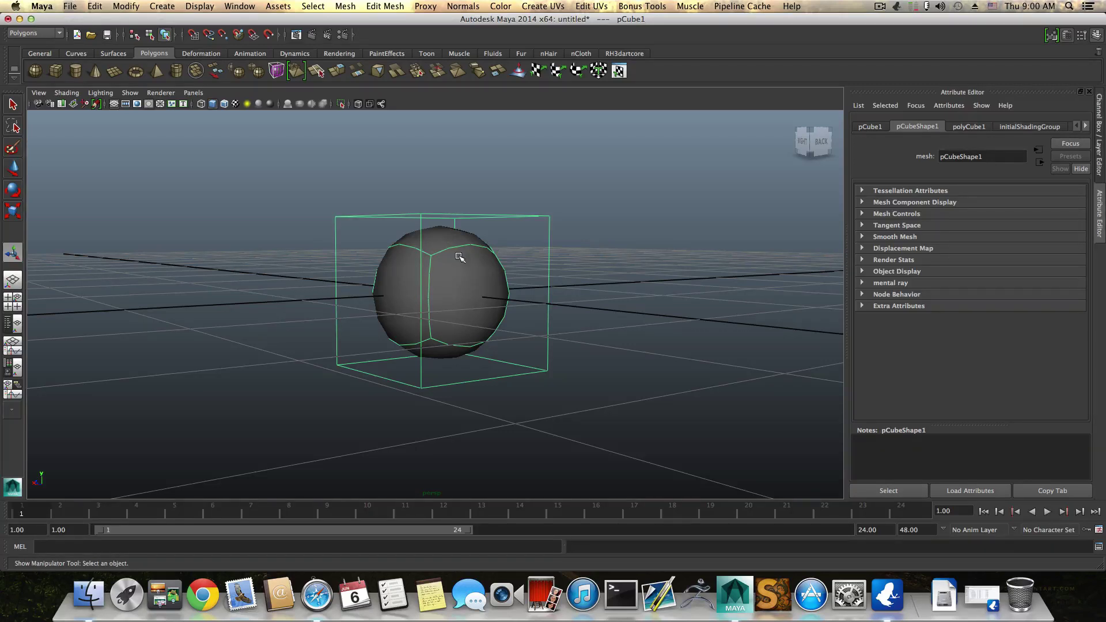
# Switch between smooth preview alone (3) and smooth preview with its cage (2).
pyautogui.press('3')
pyautogui.keyDown('alt'); pyautogui.moveTo(452, 262); pyautogui.dragTo(425, 313); pyautogui.keyUp('alt')
pyautogui.keyDown('alt'); pyautogui.moveTo(473, 352); pyautogui.dragTo(486, 309); pyautogui.keyUp('alt')
pyautogui.press('2')
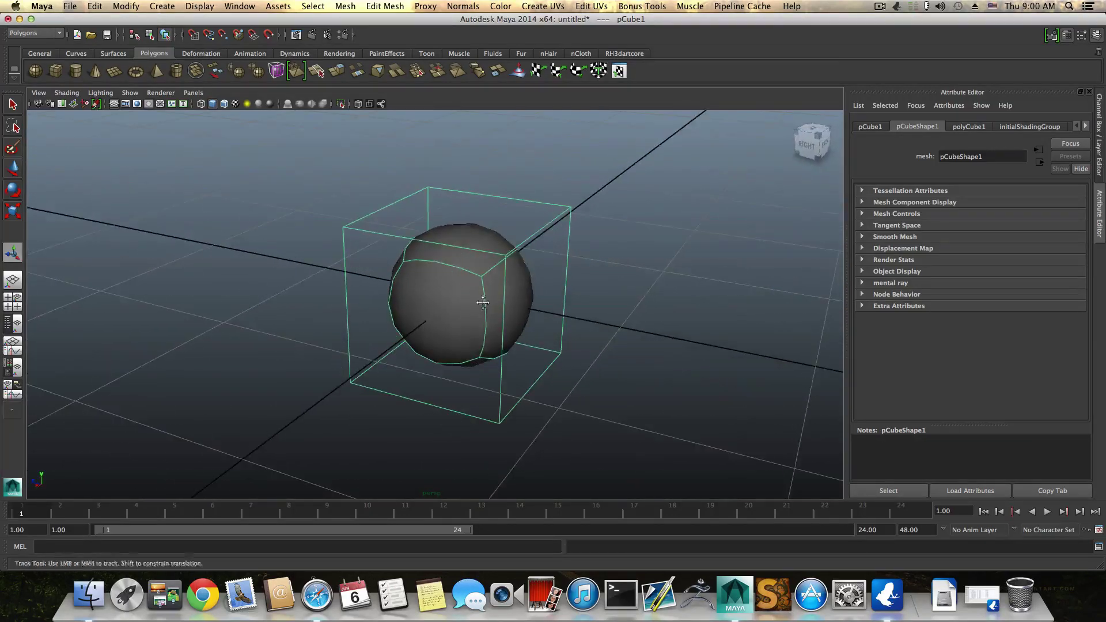
pyautogui.keyDown('alt'); pyautogui.moveTo(481, 309); pyautogui.dragTo(455, 329); pyautogui.keyUp('alt')
# Return the cube to unsmoothed display (1) and recentre the view on it.
pyautogui.press('1')
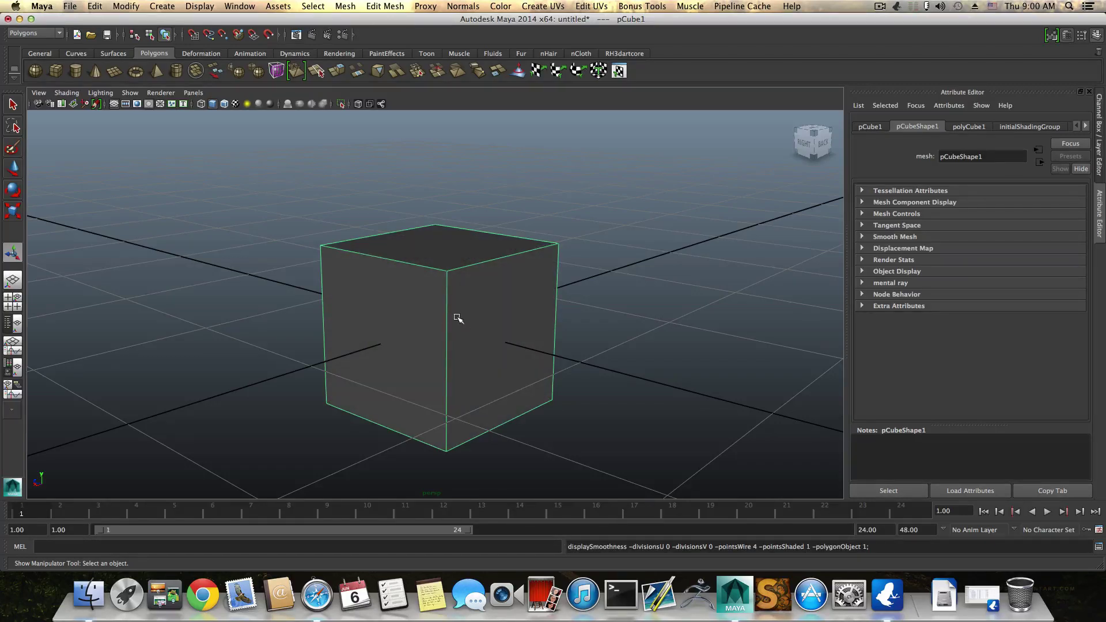
pyautogui.scroll(-3, 418, 276)
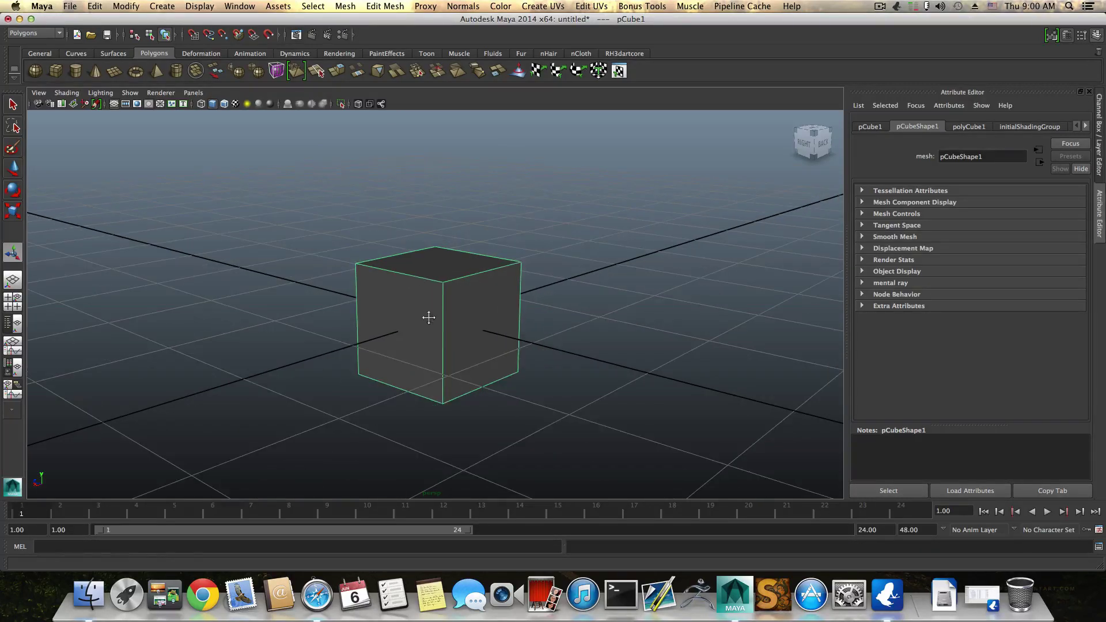
pyautogui.keyDown('alt'); pyautogui.moveTo(428, 318); pyautogui.dragTo(432, 304, button='middle'); pyautogui.keyUp('alt')
pyautogui.moveTo(432, 304)
pyautogui.keyDown('alt'); pyautogui.mouseDown()
pyautogui.moveTo(455, 299)
pyautogui.moveTo(437, 348)
pyautogui.moveTo(467, 321)
pyautogui.moveTo(469, 299)
pyautogui.moveTo(365, 316)
pyautogui.moveTo(452, 306)
pyautogui.moveTo(395, 305)
pyautogui.moveTo(405, 316)
pyautogui.moveTo(361, 329)
pyautogui.moveTo(340, 309)
pyautogui.moveTo(375, 328)
pyautogui.moveTo(430, 318)
pyautogui.moveTo(470, 330)
pyautogui.moveTo(432, 348)
pyautogui.moveTo(376, 347)
pyautogui.moveTo(422, 299)
pyautogui.mouseUp(); pyautogui.keyUp('alt')
# Put the cube in face selection mode and orbit around it from several angles.
pyautogui.rightClick(397, 320)
pyautogui.moveTo(418, 299)
pyautogui.mouseDown(button='right')
pyautogui.moveTo(417, 335)
pyautogui.moveTo(417, 321)
pyautogui.mouseUp(button='right')
pyautogui.keyDown('alt'); pyautogui.moveTo(426, 311); pyautogui.dragTo(451, 312); pyautogui.keyUp('alt')
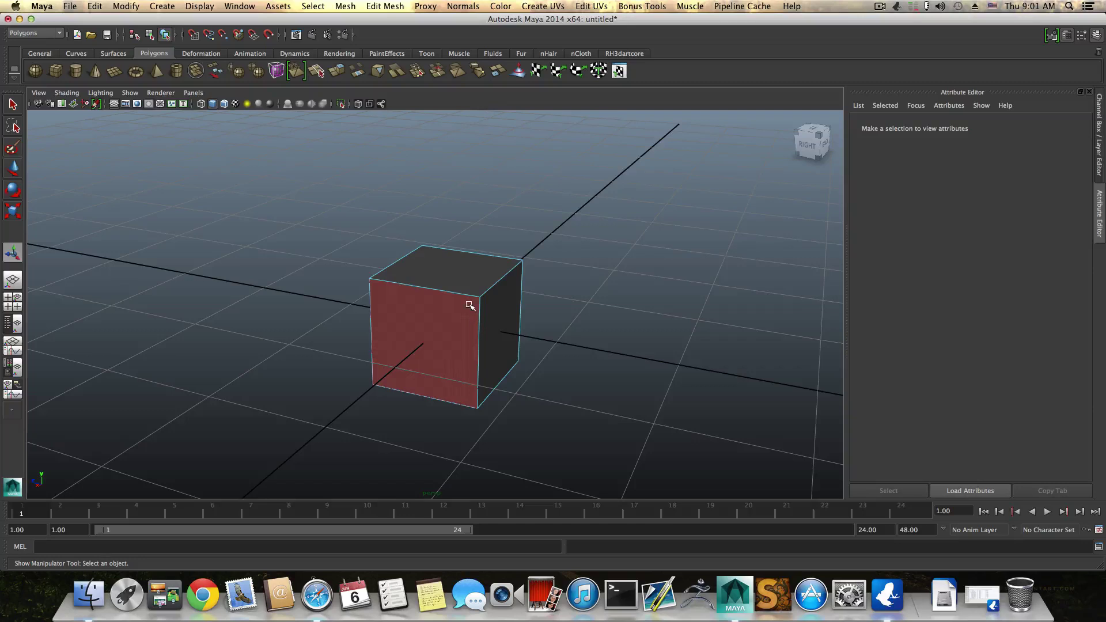
pyautogui.keyDown('alt'); pyautogui.moveTo(470, 305); pyautogui.dragTo(440, 277); pyautogui.keyUp('alt')
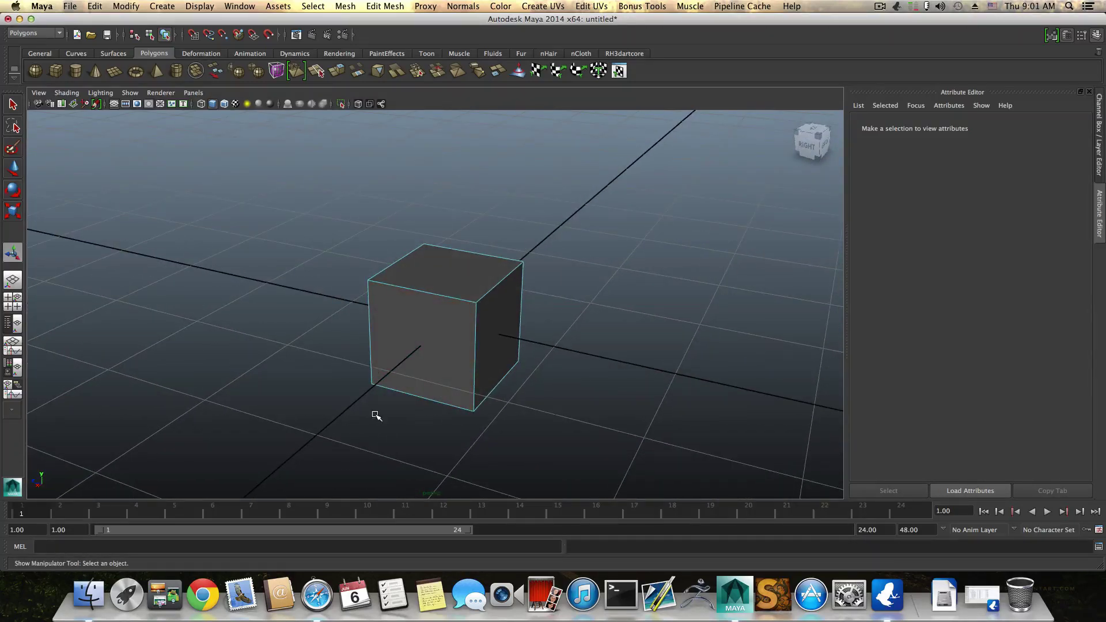
pyautogui.keyDown('alt'); pyautogui.moveTo(388, 415); pyautogui.dragTo(410, 392); pyautogui.keyUp('alt')
pyautogui.keyDown('alt'); pyautogui.moveTo(468, 283); pyautogui.dragTo(414, 308); pyautogui.keyUp('alt')
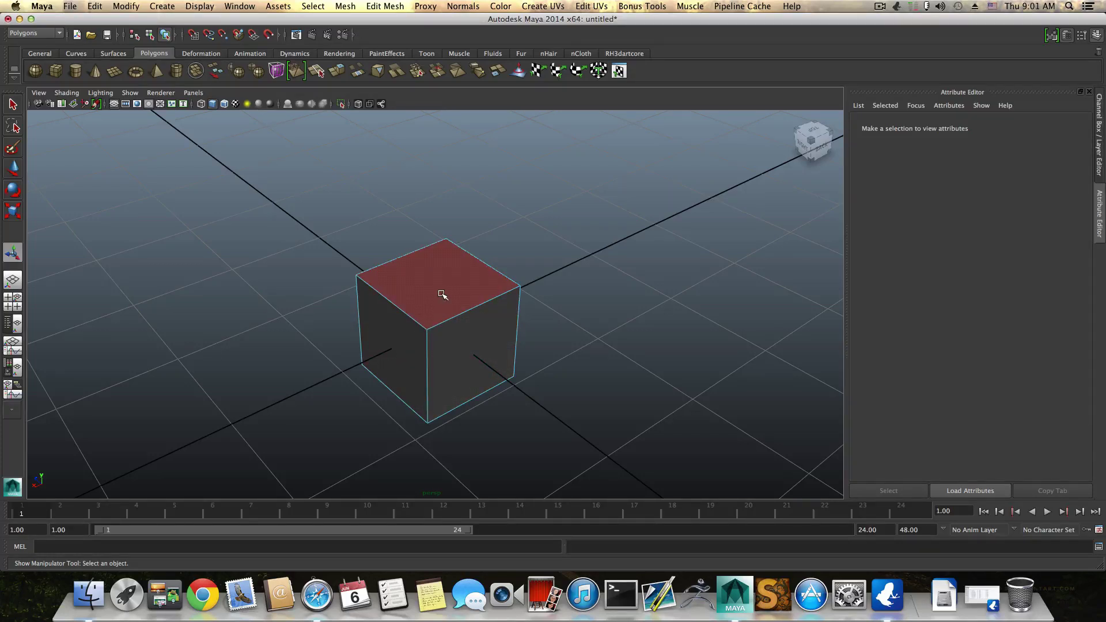
pyautogui.moveTo(434, 303)
pyautogui.keyDown('alt'); pyautogui.mouseDown()
pyautogui.moveTo(420, 353)
pyautogui.moveTo(427, 306)
pyautogui.moveTo(365, 317)
pyautogui.moveTo(417, 316)
pyautogui.moveTo(413, 353)
pyautogui.moveTo(428, 305)
pyautogui.mouseUp(); pyautogui.keyUp('alt')
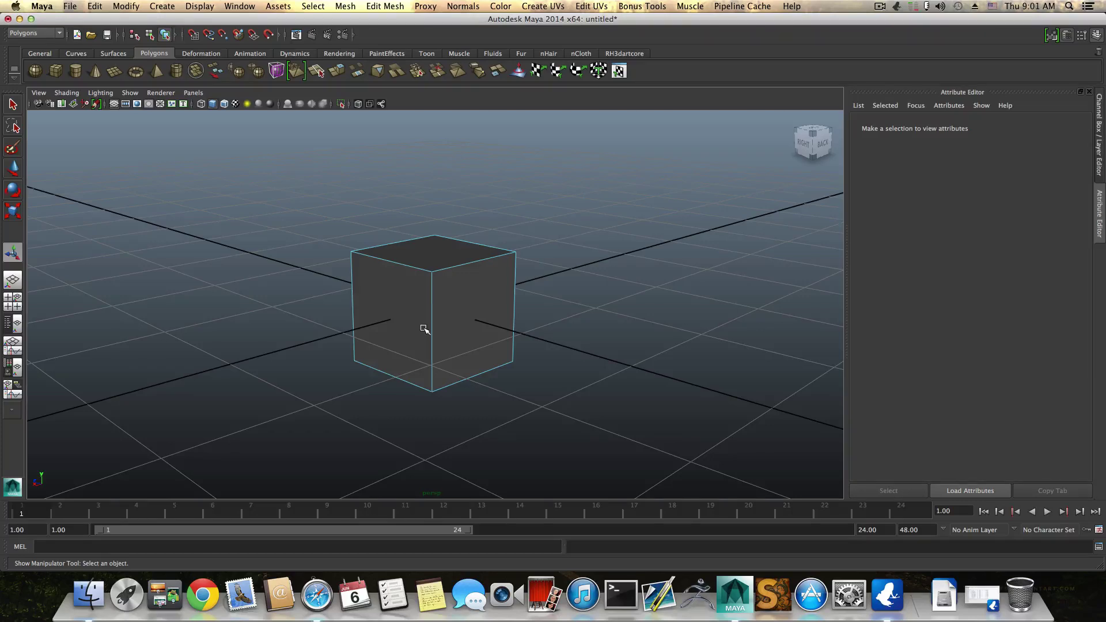
# Turn smooth mesh preview back on (3) and orbit around the rounded cube.
pyautogui.press('3')
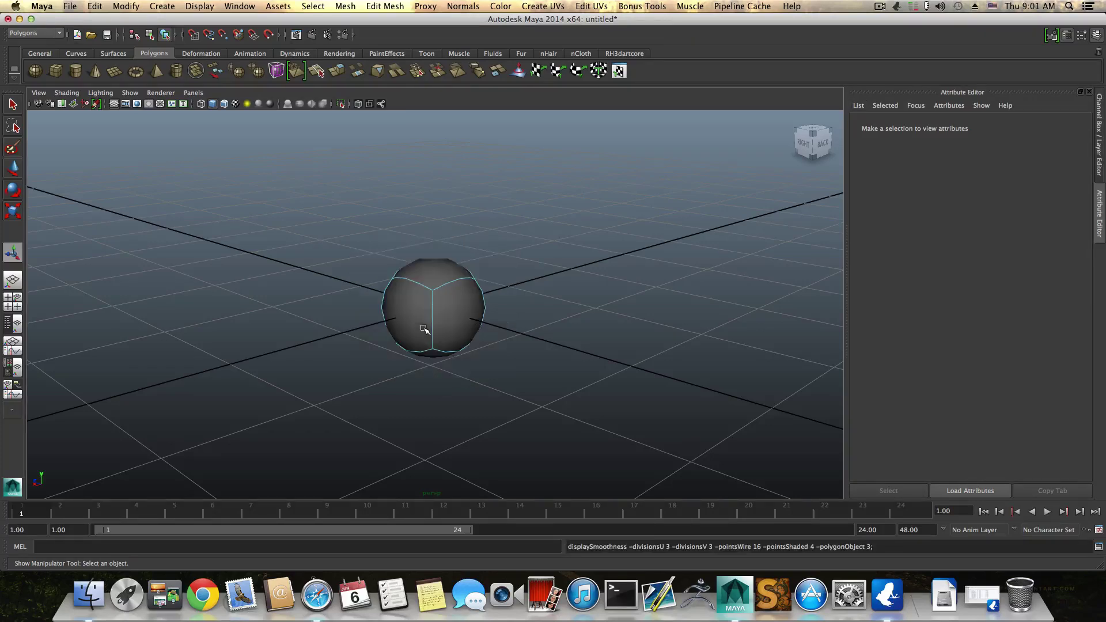
pyautogui.moveTo(424, 309)
pyautogui.keyDown('alt'); pyautogui.mouseDown()
pyautogui.moveTo(323, 328)
pyautogui.moveTo(442, 289)
pyautogui.moveTo(548, 348)
pyautogui.moveTo(444, 317)
pyautogui.moveTo(395, 321)
pyautogui.moveTo(406, 312)
pyautogui.moveTo(440, 309)
pyautogui.moveTo(482, 334)
pyautogui.moveTo(482, 373)
pyautogui.moveTo(420, 375)
pyautogui.moveTo(353, 295)
pyautogui.mouseUp(); pyautogui.keyUp('alt')
pyautogui.keyDown('alt'); pyautogui.moveTo(454, 284); pyautogui.dragTo(365, 267); pyautogui.keyUp('alt')
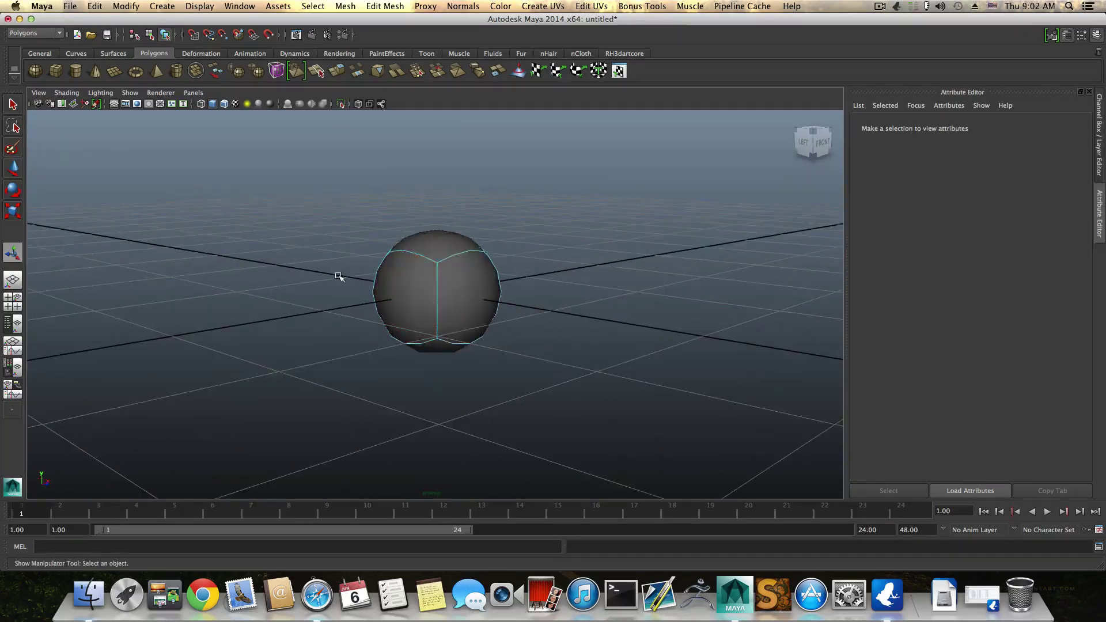
pyautogui.keyDown('alt'); pyautogui.moveTo(469, 321); pyautogui.dragTo(363, 328); pyautogui.keyUp('alt')
pyautogui.keyDown('alt'); pyautogui.moveTo(482, 313); pyautogui.dragTo(413, 293); pyautogui.keyUp('alt')
# Select a corner vertex, pull it sideways with the Move tool, and undo.
pyautogui.moveTo(412, 293); pyautogui.dragTo(435, 286, button='right')
pyautogui.click(430, 284)
pyautogui.keyDown('alt'); pyautogui.moveTo(453, 325); pyautogui.dragTo(506, 321); pyautogui.keyUp('alt')
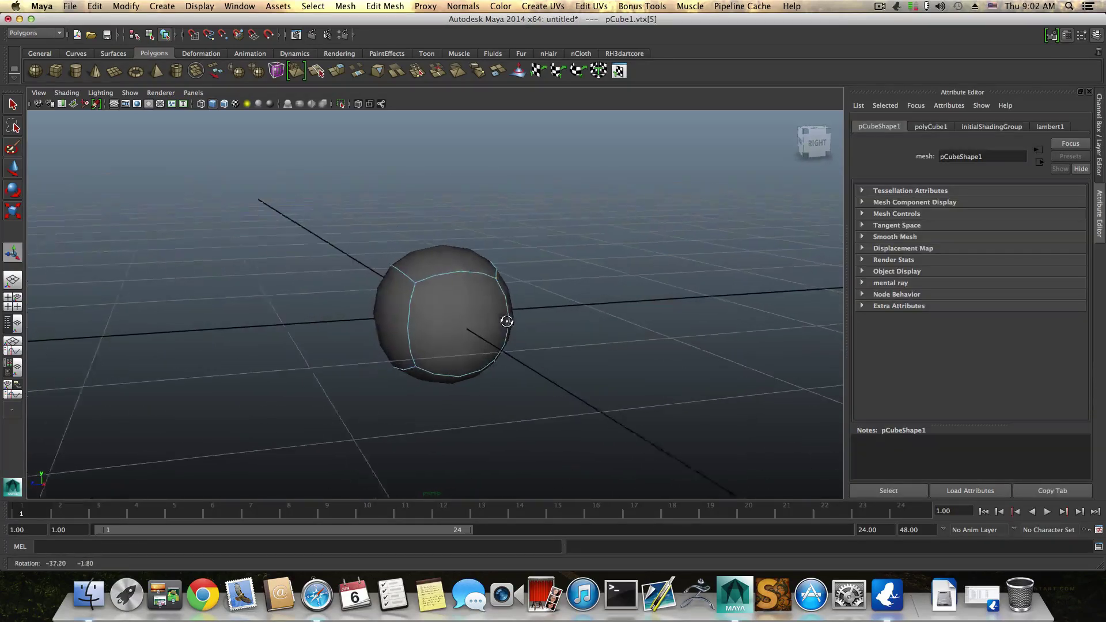
pyautogui.press('w')
pyautogui.moveTo(519, 242); pyautogui.dragTo(503, 250)
pyautogui.press('z')
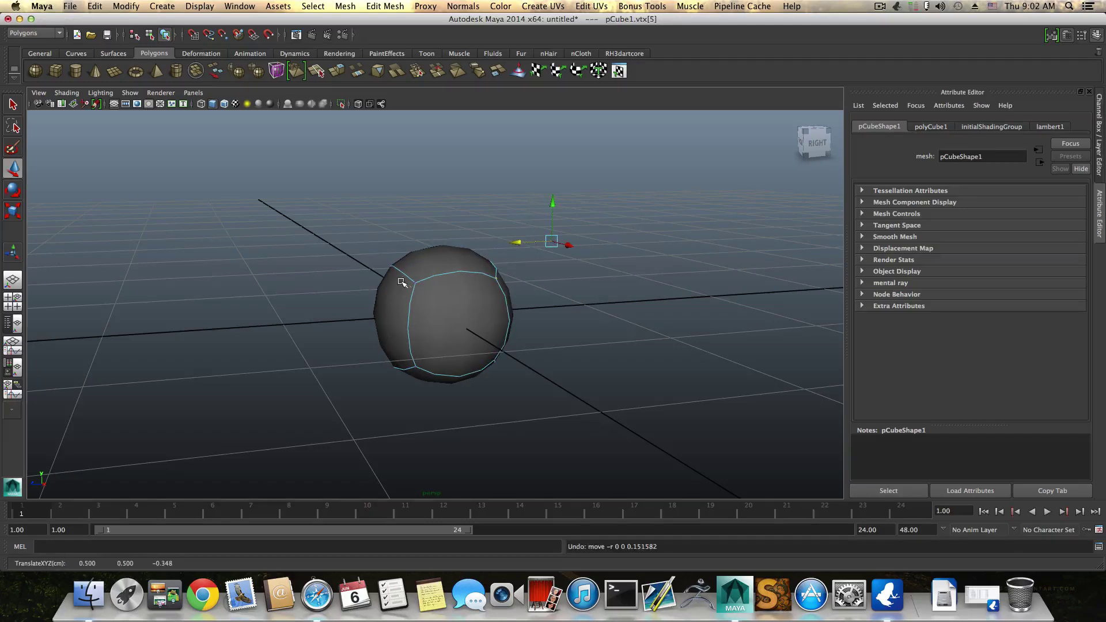
# Pull another corner vertex upward into an egg shape, undoing each move.
pyautogui.click(416, 283)
pyautogui.moveTo(386, 206); pyautogui.dragTo(385, 167)
pyautogui.press('z')
pyautogui.keyDown('alt'); pyautogui.moveTo(403, 300); pyautogui.dragTo(455, 314); pyautogui.keyUp('alt')
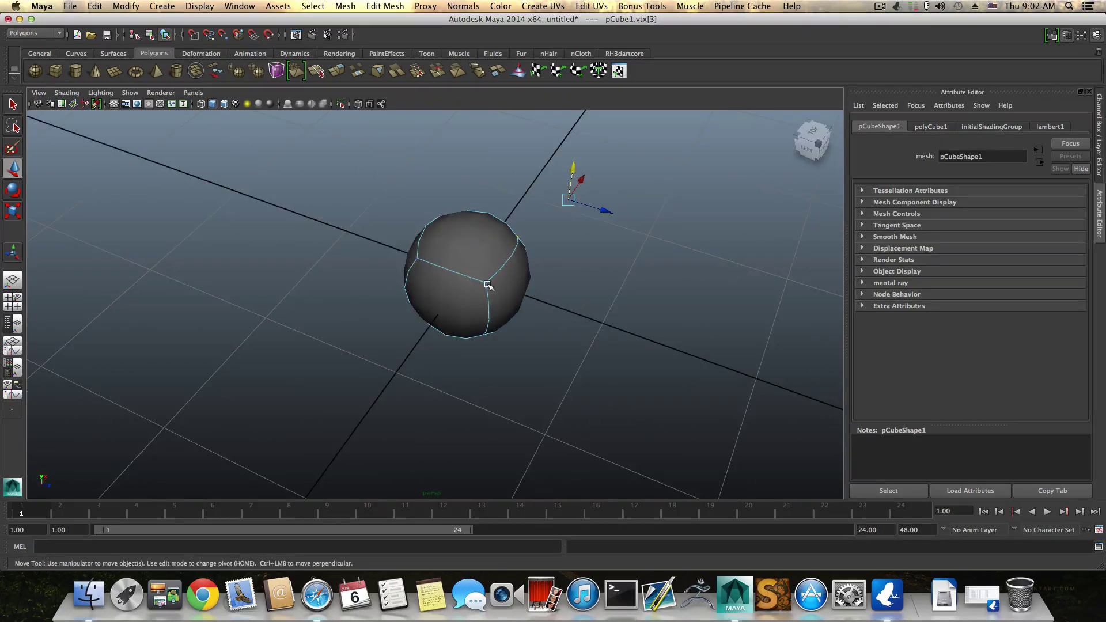
pyautogui.moveTo(504, 262); pyautogui.dragTo(501, 398)
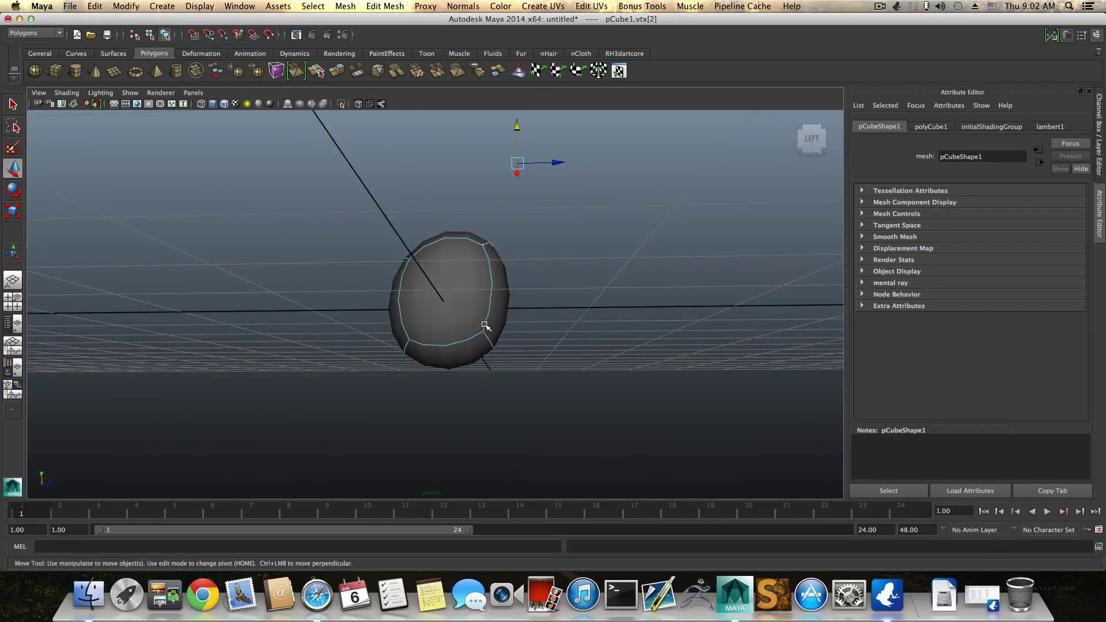
pyautogui.press('z')
# Reselect the corner vertex and pull it outward to deform the sphere.
pyautogui.keyDown('alt'); pyautogui.moveTo(486, 323); pyautogui.dragTo(333, 395); pyautogui.keyUp('alt')
pyautogui.keyDown('alt'); pyautogui.moveTo(409, 356); pyautogui.dragTo(377, 324); pyautogui.keyUp('alt')
pyautogui.click(396, 303)
pyautogui.click(342, 274)
pyautogui.moveTo(314, 262); pyautogui.dragTo(264, 269)
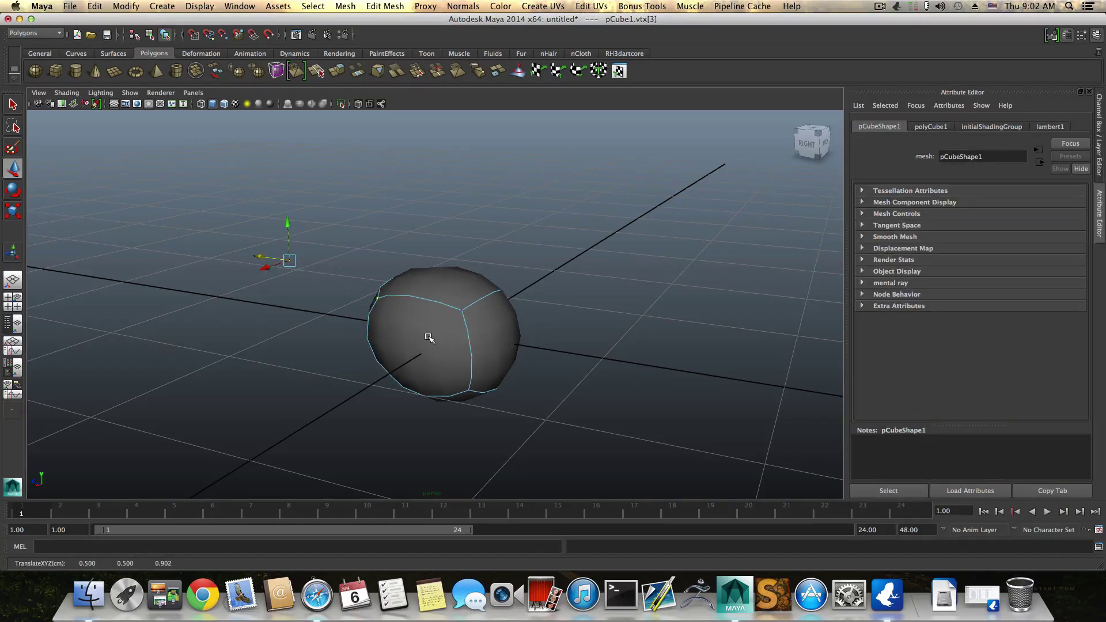
pyautogui.keyDown('alt'); pyautogui.moveTo(429, 337); pyautogui.dragTo(443, 364); pyautogui.keyUp('alt')
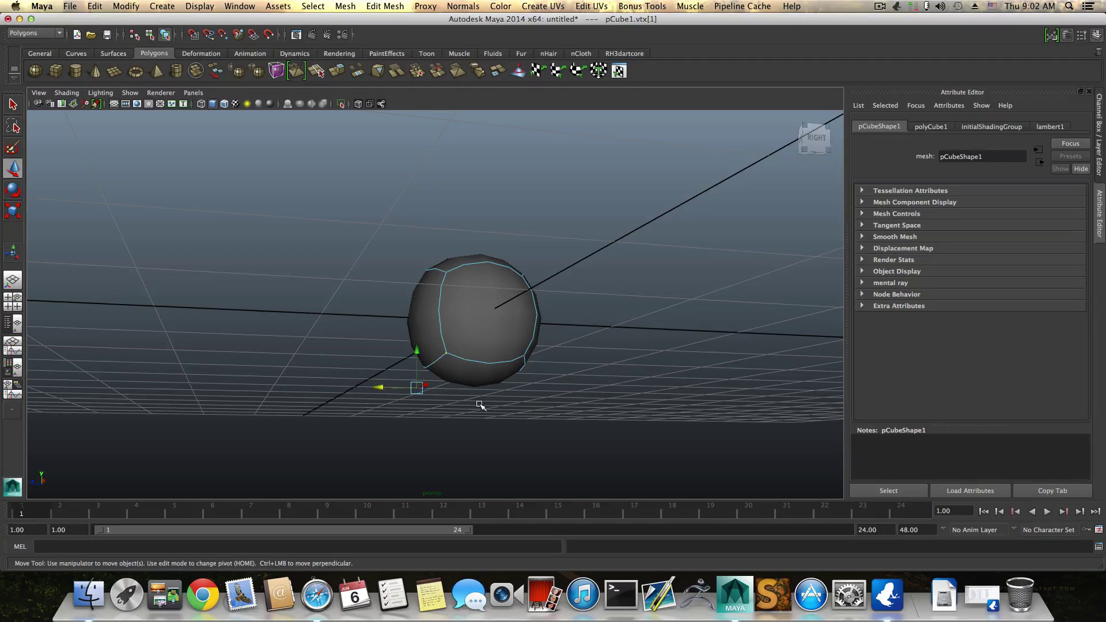
pyautogui.keyDown('alt'); pyautogui.moveTo(483, 402); pyautogui.dragTo(505, 348); pyautogui.keyUp('alt')
# Select the cube's top and bottom faces in Face mode and extrude them.
pyautogui.rightClick(465, 298)
pyautogui.click(467, 326)
pyautogui.click(464, 305)
pyautogui.keyDown('shift'); pyautogui.click(486, 345); pyautogui.keyUp('shift')
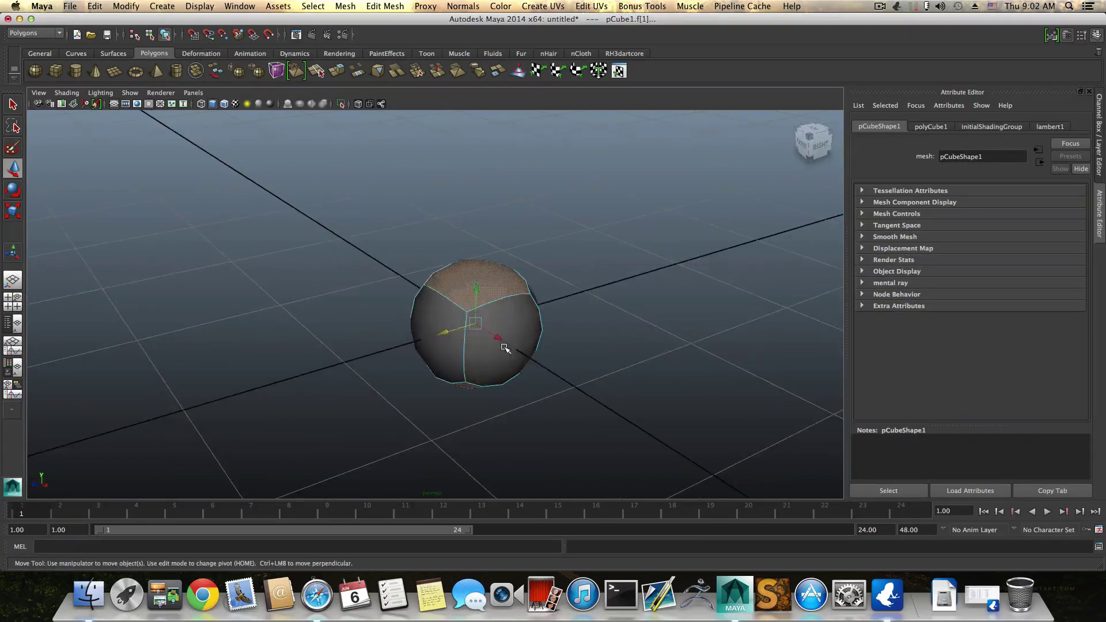
pyautogui.click(337, 70)
pyautogui.keyDown('alt'); pyautogui.moveTo(476, 299); pyautogui.dragTo(460, 138); pyautogui.keyUp('alt')
# Extrude the top face again and pull it far upward.
pyautogui.click(337, 70)
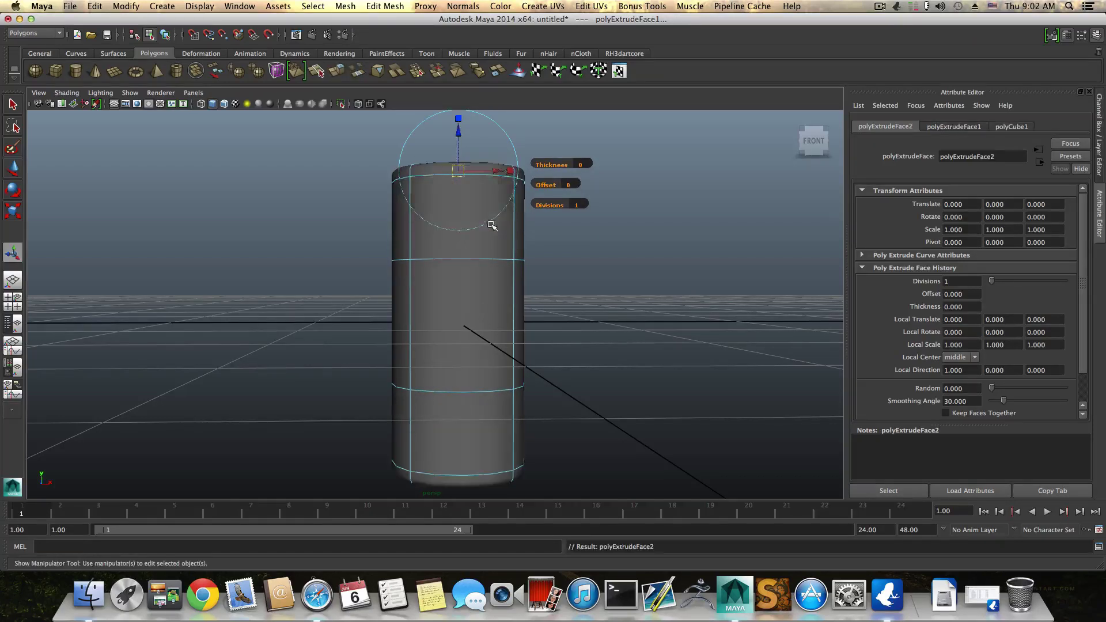
pyautogui.keyDown('alt'); pyautogui.moveTo(494, 226); pyautogui.dragTo(452, 321); pyautogui.keyUp('alt')
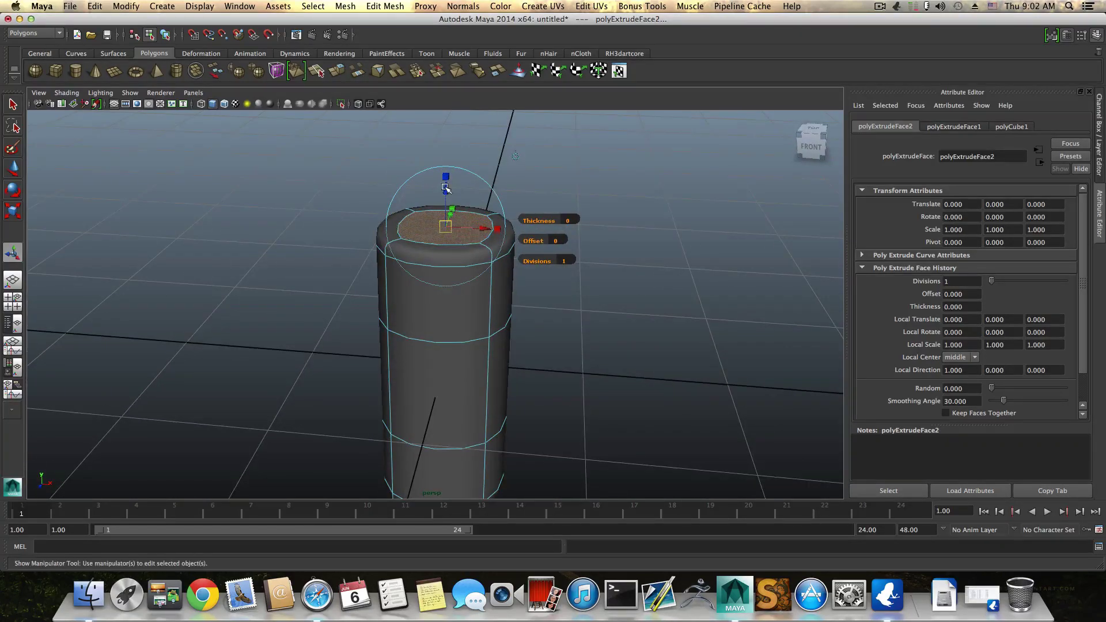
pyautogui.moveTo(446, 188); pyautogui.dragTo(449, 20)
pyautogui.keyDown('alt'); pyautogui.moveTo(452, 173); pyautogui.dragTo(371, 367); pyautogui.keyUp('alt')
# Select two opposite side faces of the middle section and extrude them.
pyautogui.click(475, 375)
pyautogui.click(492, 377)
pyautogui.click(412, 381)
pyautogui.keyDown('shift'); pyautogui.click(444, 385); pyautogui.keyUp('shift')
pyautogui.click(337, 71)
# Select the central face, recentre the view, and return to object mode (F8).
pyautogui.keyDown('alt'); pyautogui.moveTo(469, 375); pyautogui.dragTo(190, 381); pyautogui.keyUp('alt')
pyautogui.keyDown('alt'); pyautogui.moveTo(457, 357); pyautogui.dragTo(424, 323); pyautogui.keyUp('alt')
pyautogui.click(454, 276)
pyautogui.keyDown('alt'); pyautogui.moveTo(458, 287); pyautogui.dragTo(417, 345, button='middle'); pyautogui.keyUp('alt')
pyautogui.press('F8')
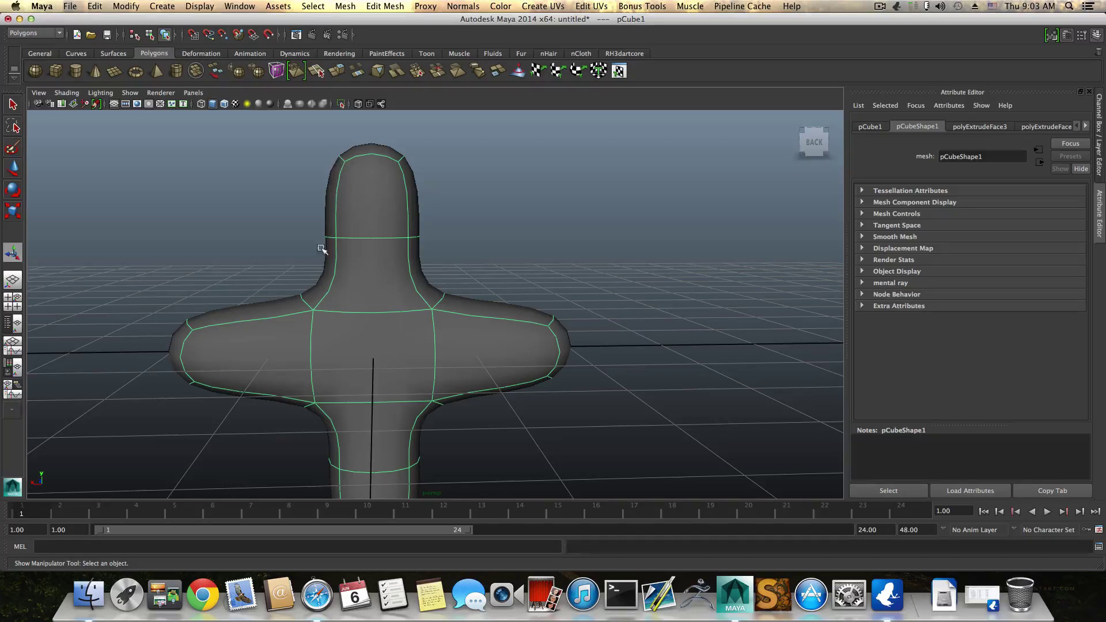
pyautogui.keyDown('alt'); pyautogui.moveTo(323, 295); pyautogui.dragTo(393, 300); pyautogui.keyUp('alt')
pyautogui.keyDown('shift'); pyautogui.rightClick(394, 294); pyautogui.keyUp('shift')
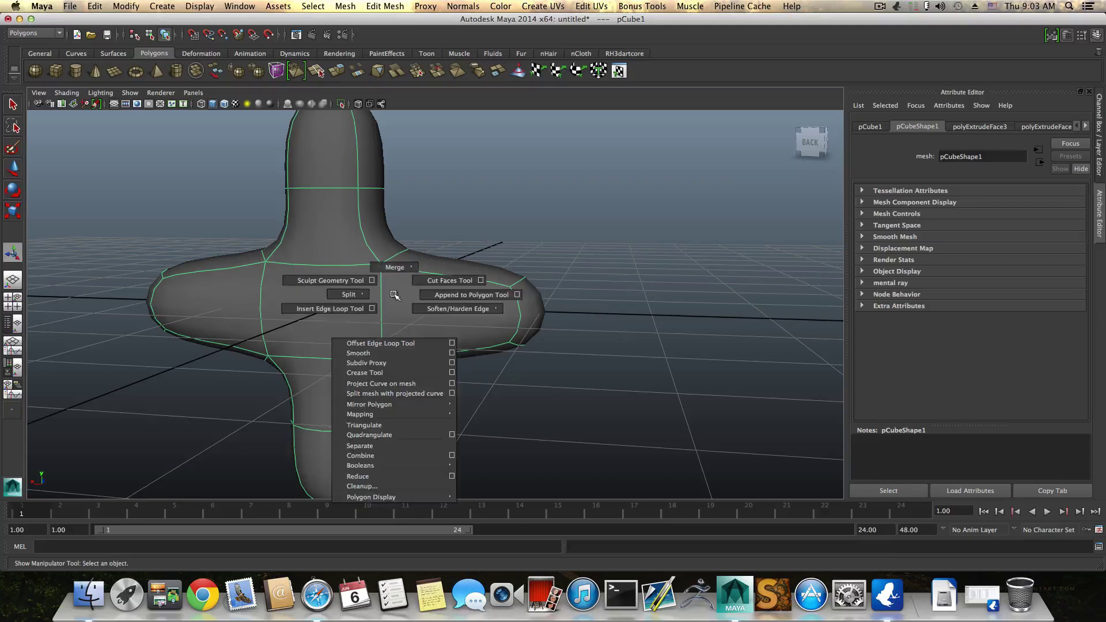
pyautogui.click(349, 306)
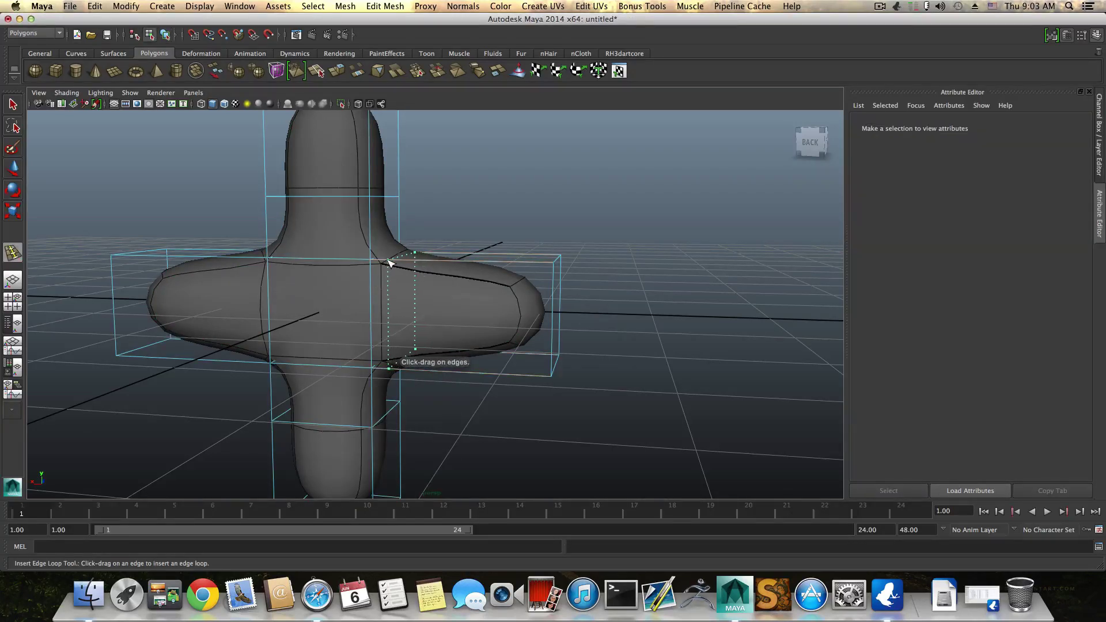
pyautogui.click(388, 263)
pyautogui.keyDown('alt'); pyautogui.moveTo(420, 309); pyautogui.dragTo(404, 337); pyautogui.keyUp('alt')
pyautogui.keyDown('alt'); pyautogui.moveTo(404, 337); pyautogui.dragTo(392, 388, button='middle'); pyautogui.keyUp('alt')
pyautogui.moveTo(392, 388)
pyautogui.keyDown('alt'); pyautogui.mouseDown()
pyautogui.moveTo(415, 376)
pyautogui.moveTo(393, 385)
pyautogui.mouseUp(); pyautogui.keyUp('alt')
pyautogui.keyDown('alt'); pyautogui.moveTo(433, 294); pyautogui.dragTo(438, 321); pyautogui.keyUp('alt')
pyautogui.keyDown('alt'); pyautogui.moveTo(437, 321); pyautogui.dragTo(461, 279, button='right'); pyautogui.keyUp('alt')
pyautogui.scroll(2, 465, 278)
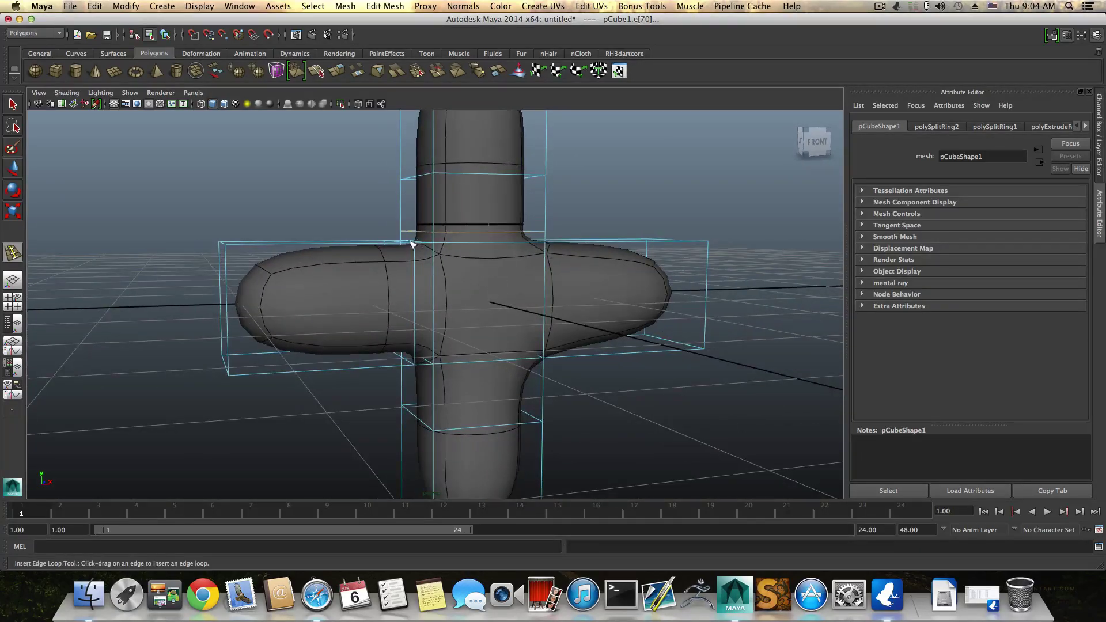
pyautogui.keyDown('alt'); pyautogui.moveTo(420, 242); pyautogui.dragTo(477, 298); pyautogui.keyUp('alt')
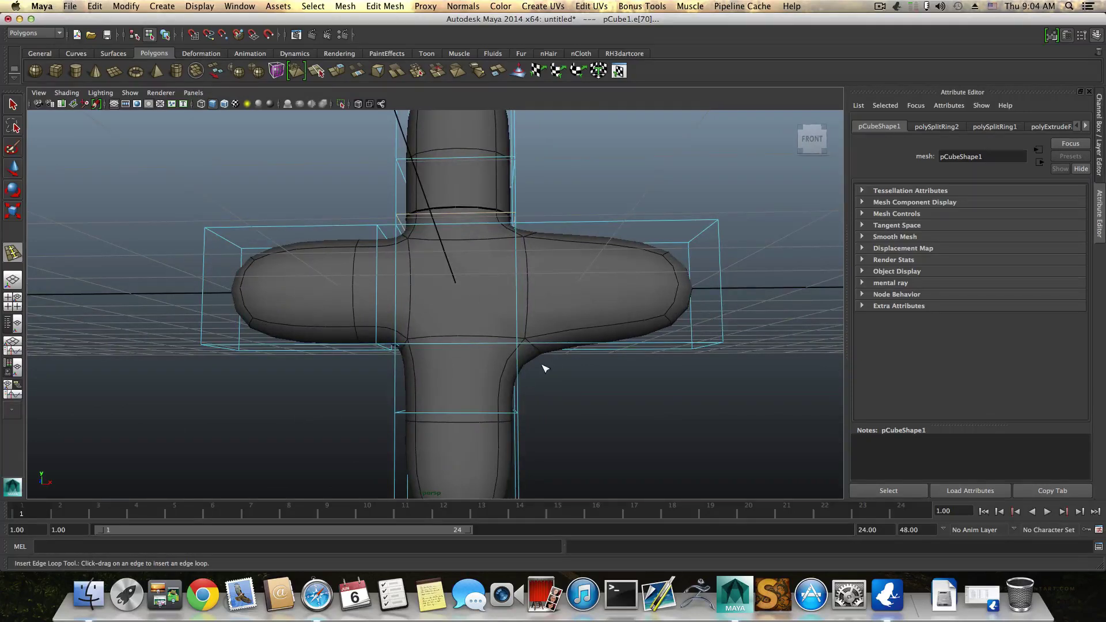
pyautogui.moveTo(391, 263)
pyautogui.keyDown('alt'); pyautogui.mouseDown()
pyautogui.moveTo(422, 262)
pyautogui.moveTo(404, 246)
pyautogui.mouseUp(); pyautogui.keyUp('alt')
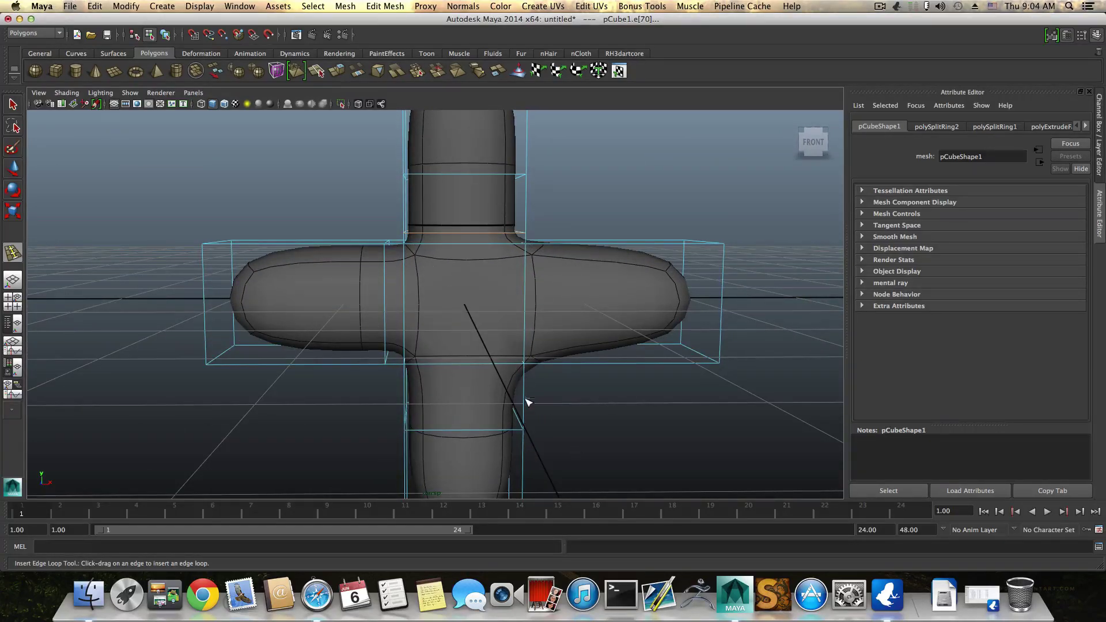
pyautogui.press('z')
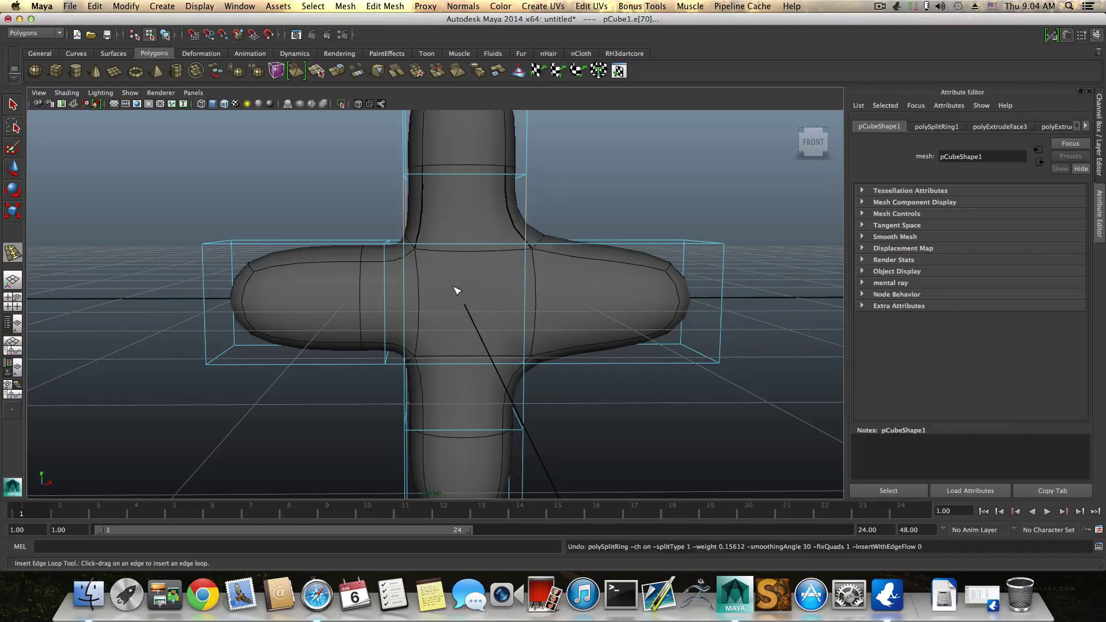
pyautogui.press('z')
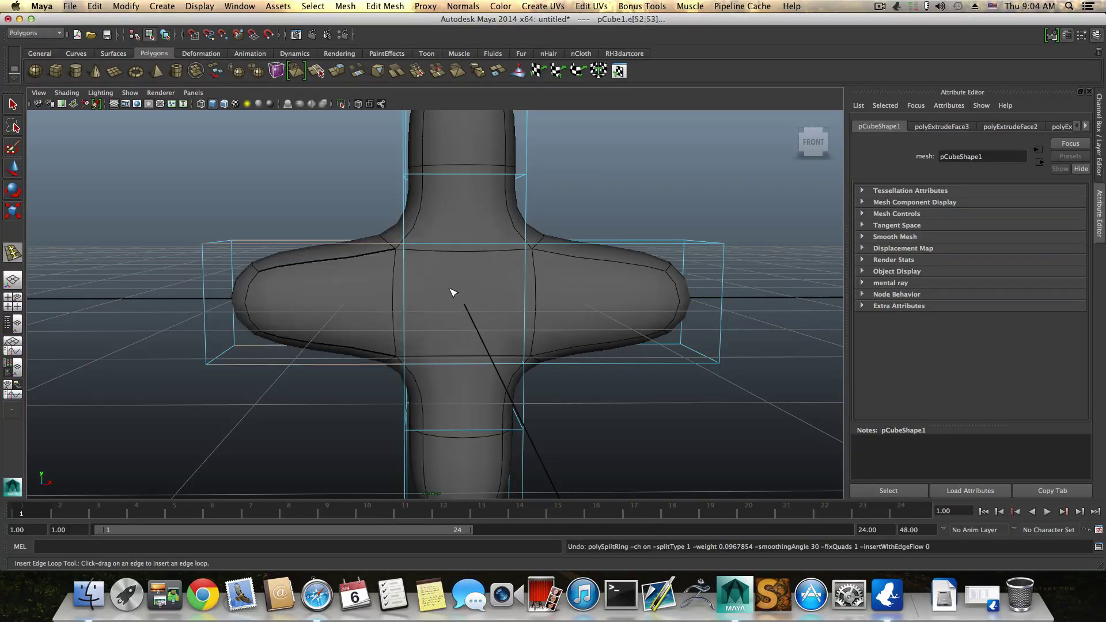
pyautogui.press('F8')
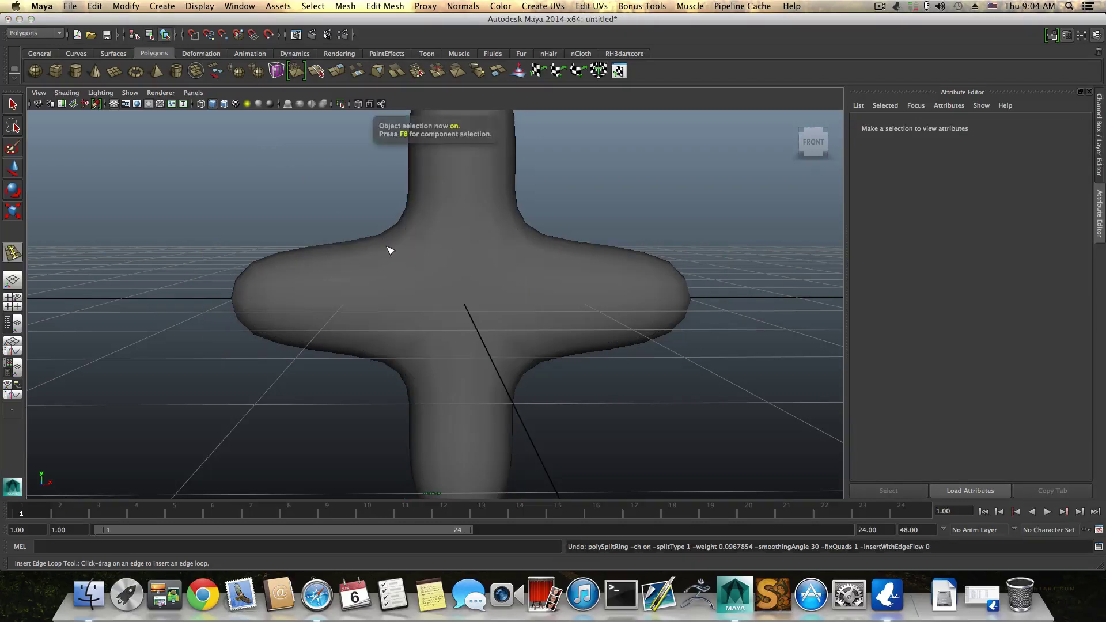
pyautogui.press('q')
# Select the vertical edge beside the centre and the diagonal edge above it at the left-arm joint.
pyautogui.click(434, 263)
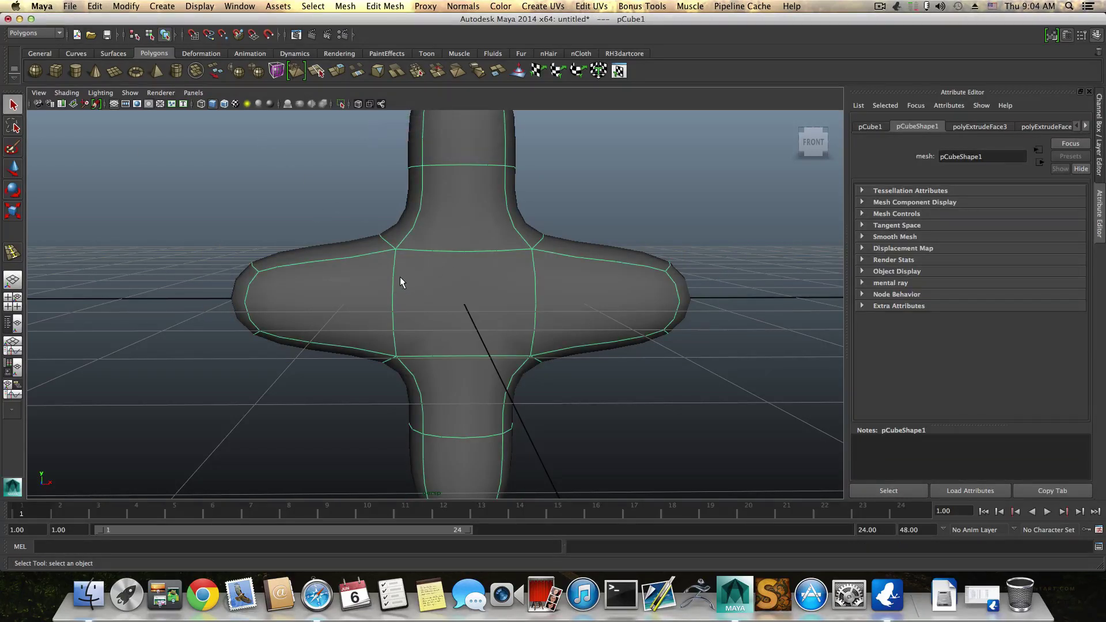
pyautogui.keyDown('alt'); pyautogui.moveTo(419, 316); pyautogui.dragTo(397, 279, button='middle'); pyautogui.keyUp('alt')
pyautogui.moveTo(397, 278)
pyautogui.keyDown('alt'); pyautogui.mouseDown()
pyautogui.moveTo(382, 299)
pyautogui.moveTo(396, 346)
pyautogui.moveTo(383, 408)
pyautogui.moveTo(444, 288)
pyautogui.moveTo(403, 284)
pyautogui.mouseUp(); pyautogui.keyUp('alt')
pyautogui.moveTo(399, 256); pyautogui.dragTo(400, 230, button='right')
pyautogui.click(383, 257)
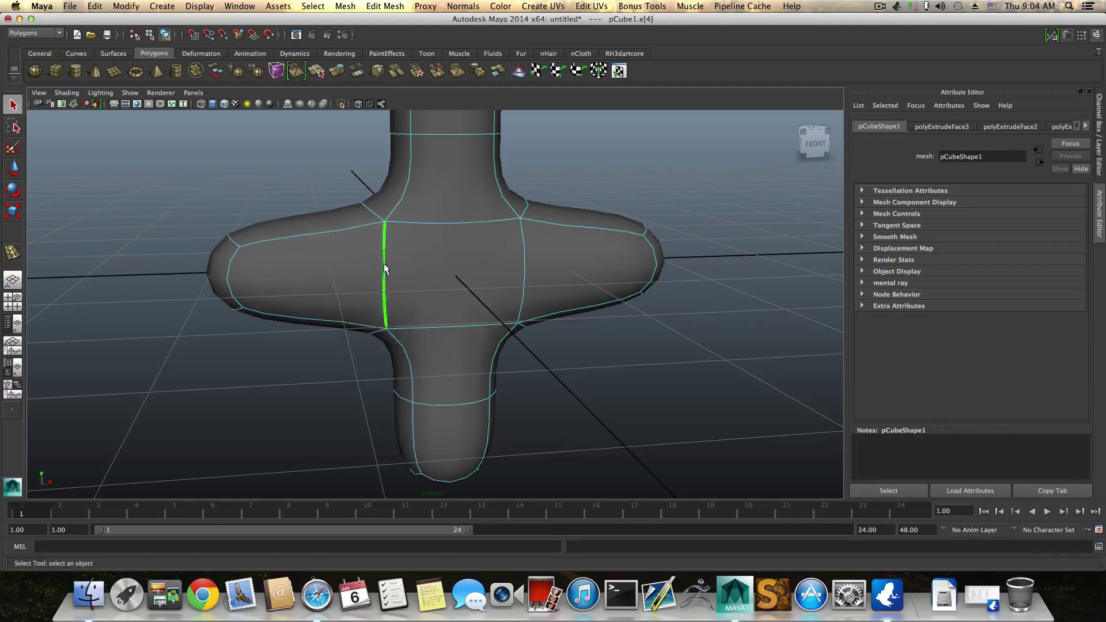
pyautogui.keyDown('shift'); pyautogui.click(373, 211); pyautogui.keyUp('shift')
pyautogui.keyDown('alt'); pyautogui.moveTo(374, 214); pyautogui.dragTo(567, 326); pyautogui.keyUp('alt')
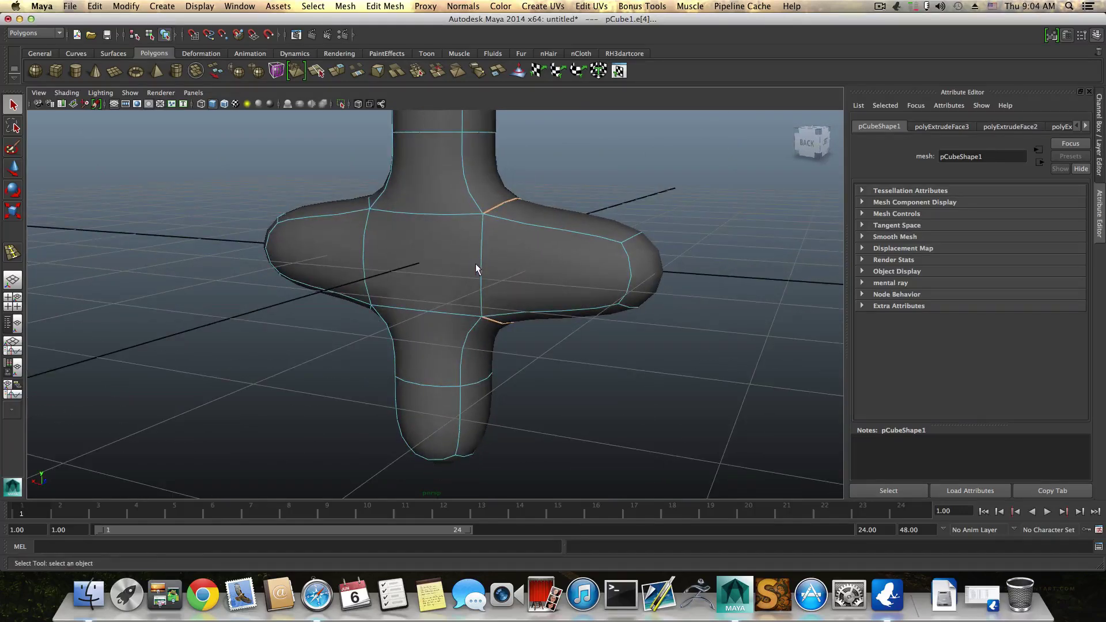
pyautogui.keyDown('alt'); pyautogui.moveTo(499, 236); pyautogui.dragTo(436, 365); pyautogui.keyUp('alt')
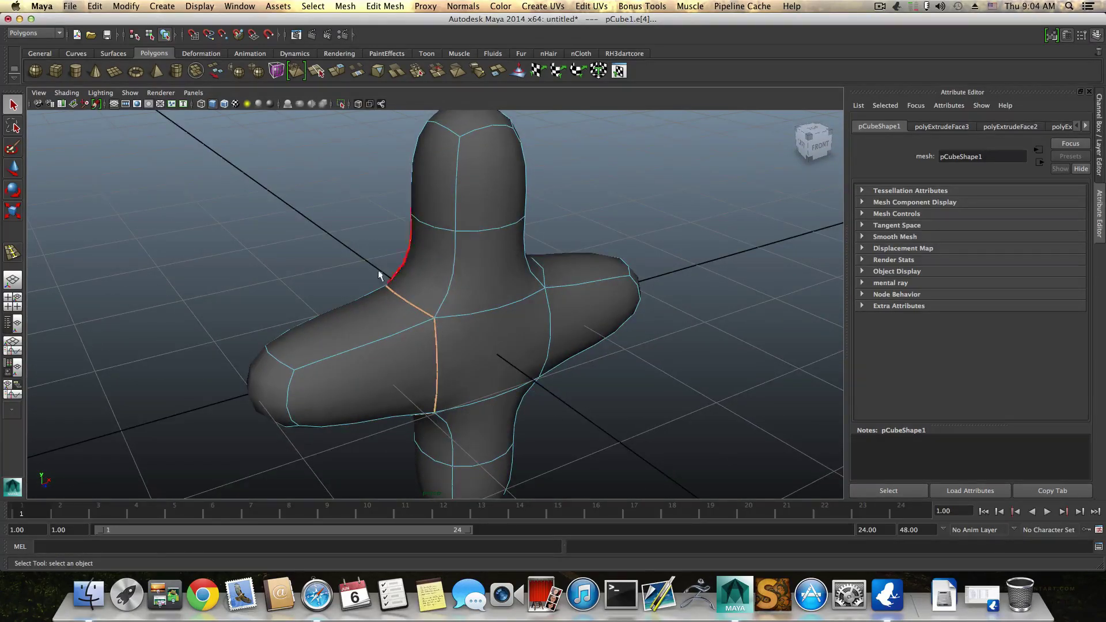
# Crease the selected left-arm joint edges with the Crease Tool to sharpen them.
pyautogui.keyDown('shift'); pyautogui.rightClick(411, 318); pyautogui.keyUp('shift')
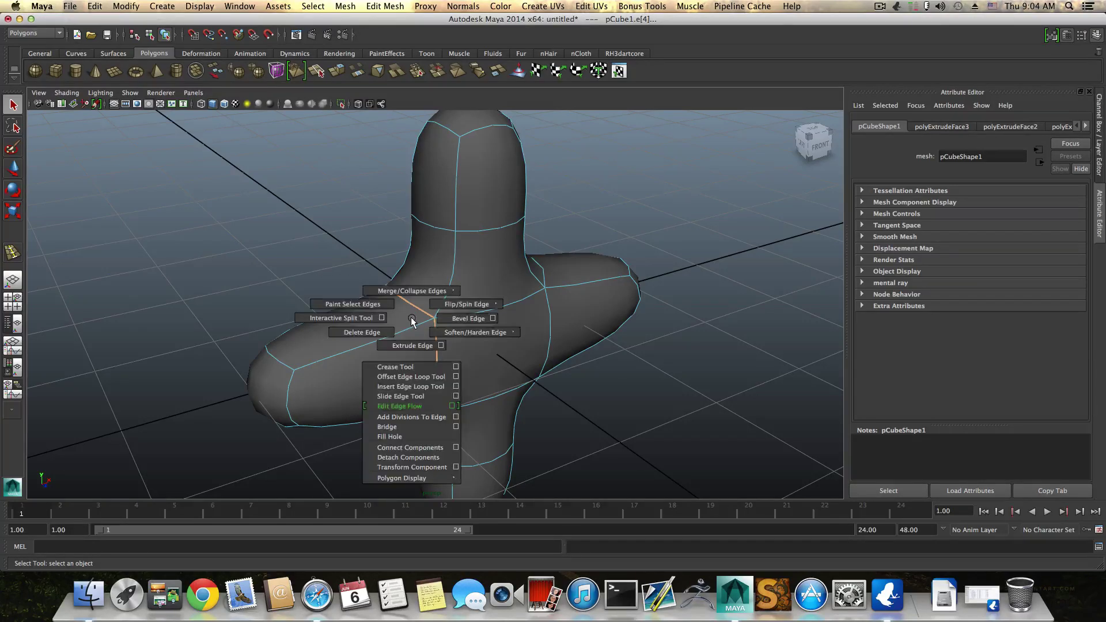
pyautogui.click(399, 368)
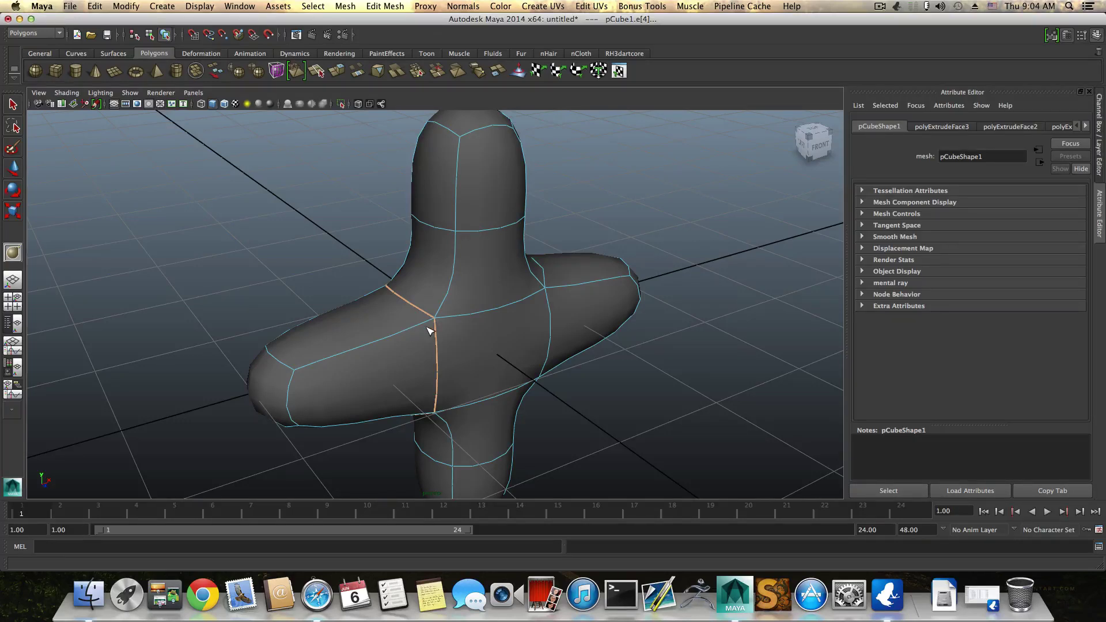
pyautogui.moveTo(420, 335); pyautogui.dragTo(528, 364, button='middle')
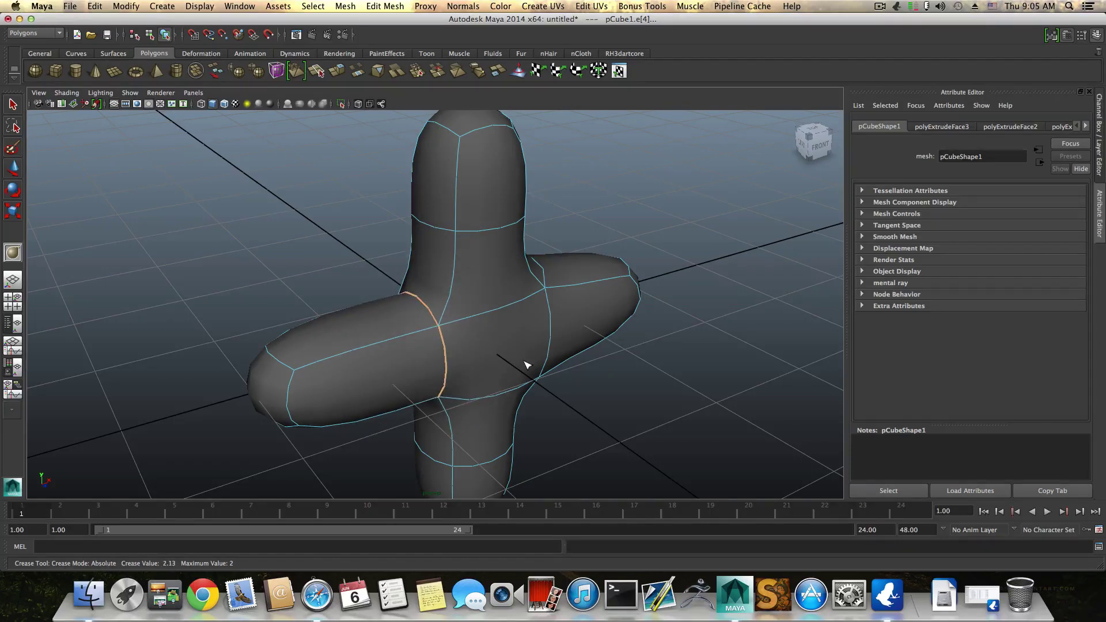
pyautogui.keyDown('alt'); pyautogui.moveTo(474, 346); pyautogui.dragTo(403, 323); pyautogui.keyUp('alt')
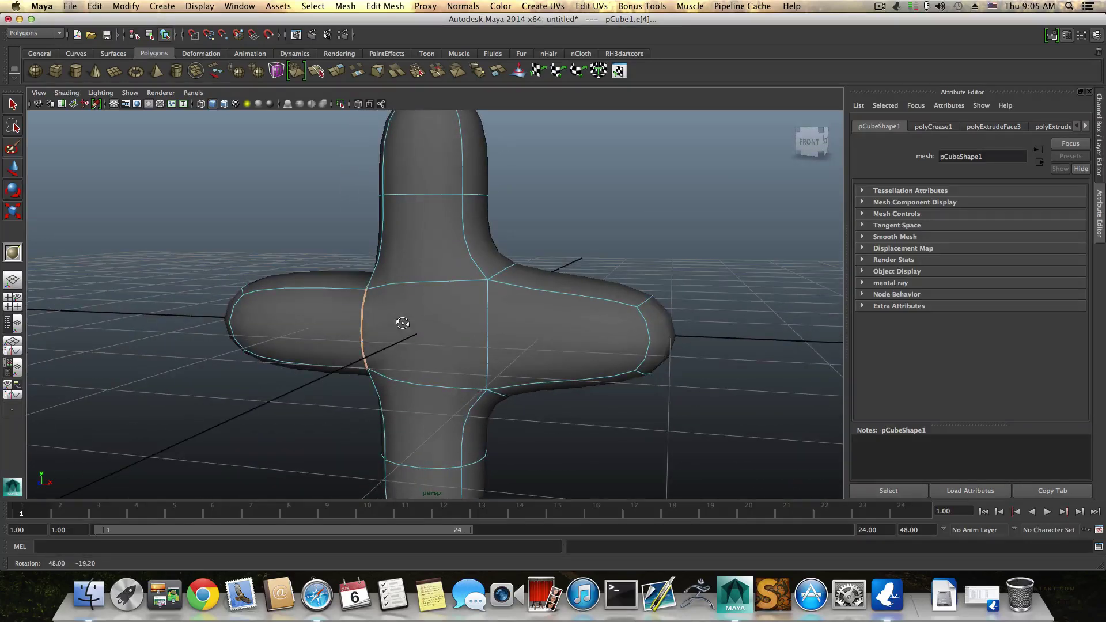
# Select the edges where the right arm joins the centre of the cross.
pyautogui.click(489, 313)
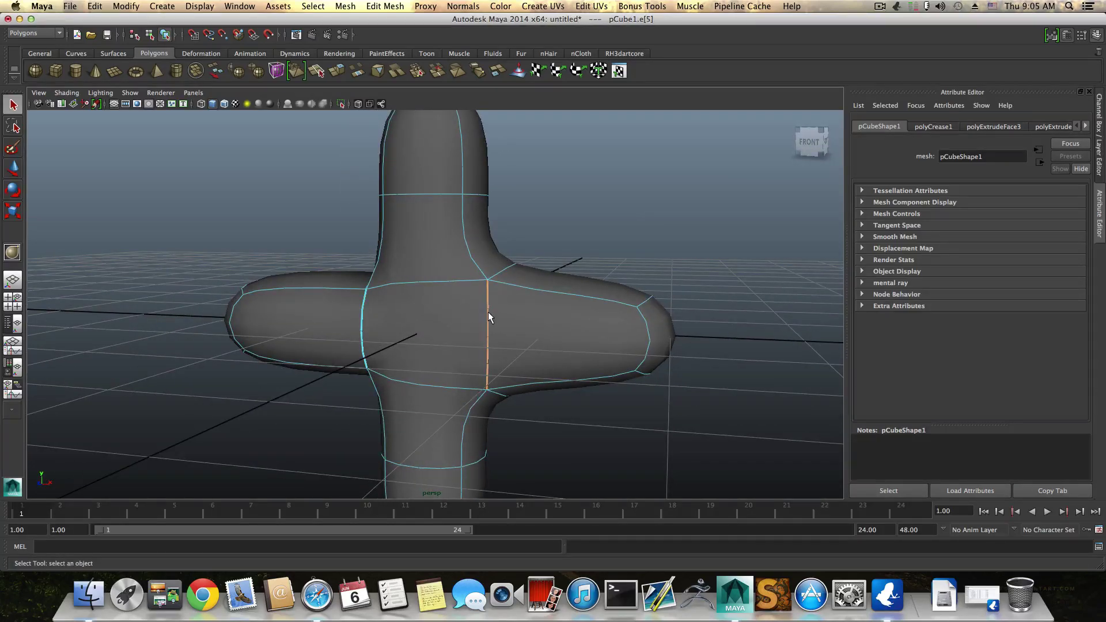
pyautogui.keyDown('shift'); pyautogui.click(500, 272); pyautogui.keyUp('shift')
pyautogui.keyDown('alt'); pyautogui.moveTo(482, 349); pyautogui.dragTo(345, 371); pyautogui.keyUp('alt')
pyautogui.keyDown('alt'); pyautogui.moveTo(346, 332); pyautogui.dragTo(404, 323); pyautogui.keyUp('alt')
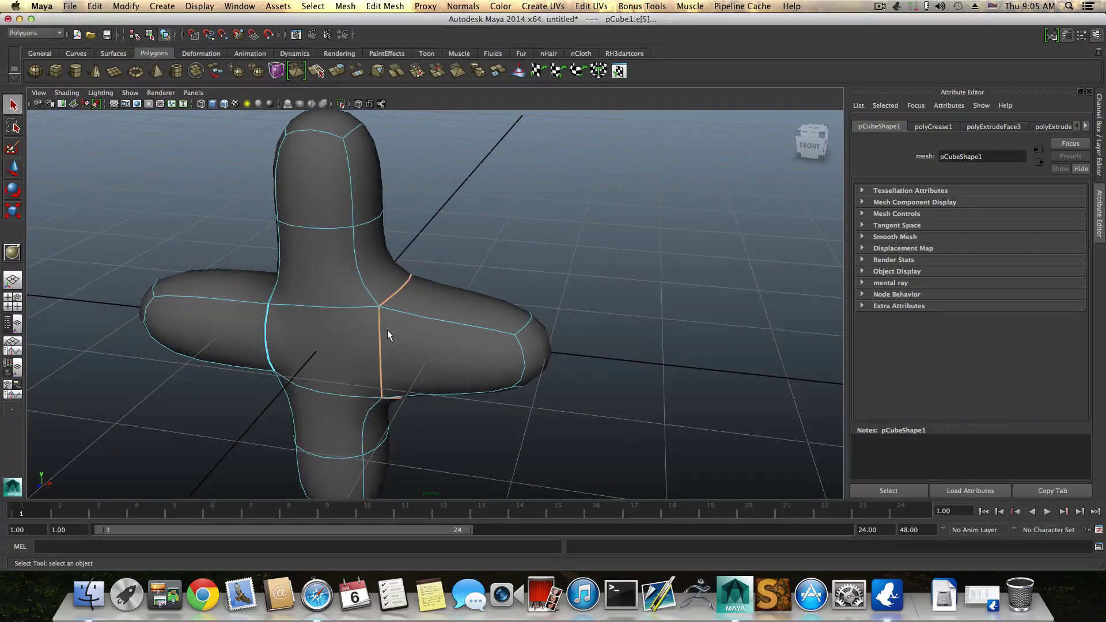
pyautogui.keyDown('shift'); pyautogui.click(373, 324); pyautogui.keyUp('shift')
# Crease the right-arm joint edges to a value of 2.62 with the Crease Tool.
pyautogui.keyDown('shift'); pyautogui.rightClick(408, 347); pyautogui.keyUp('shift')
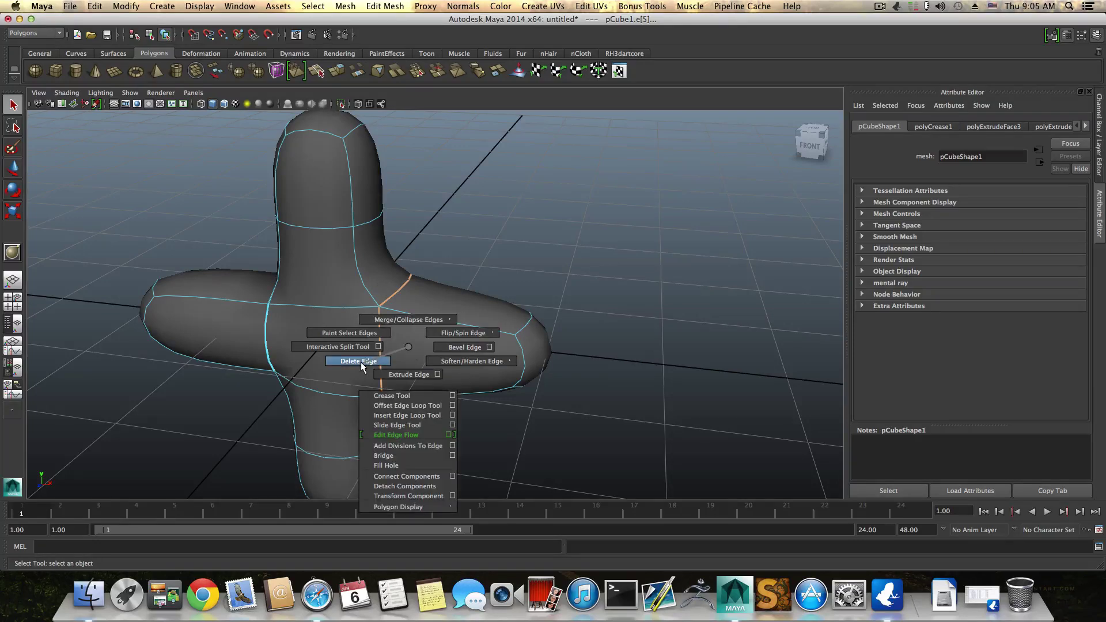
pyautogui.click(387, 396)
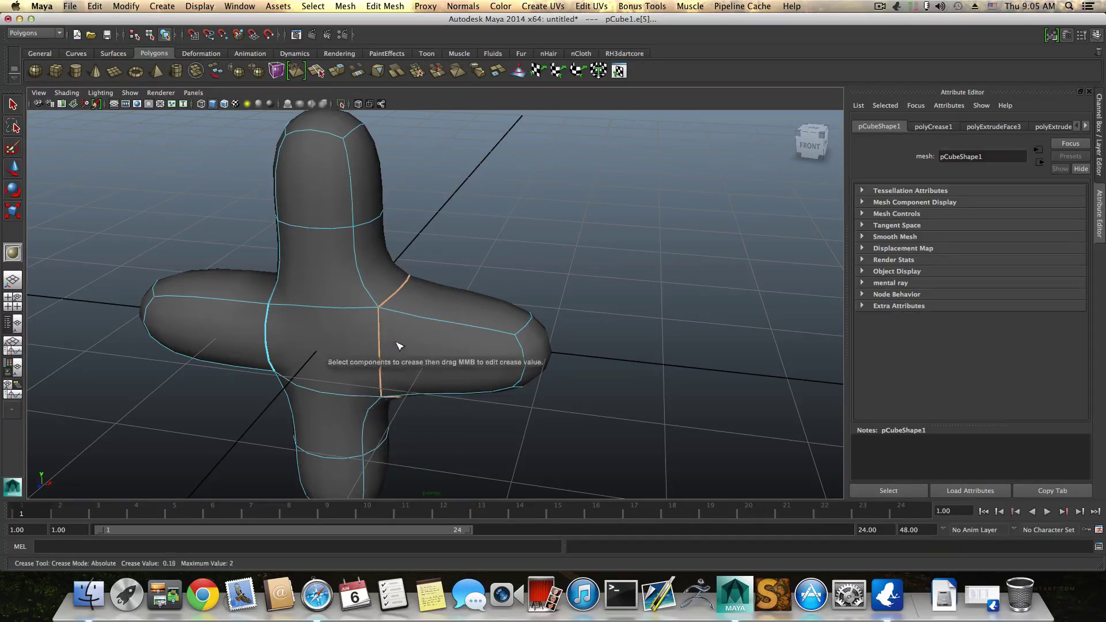
pyautogui.moveTo(402, 345); pyautogui.dragTo(524, 326, button='middle')
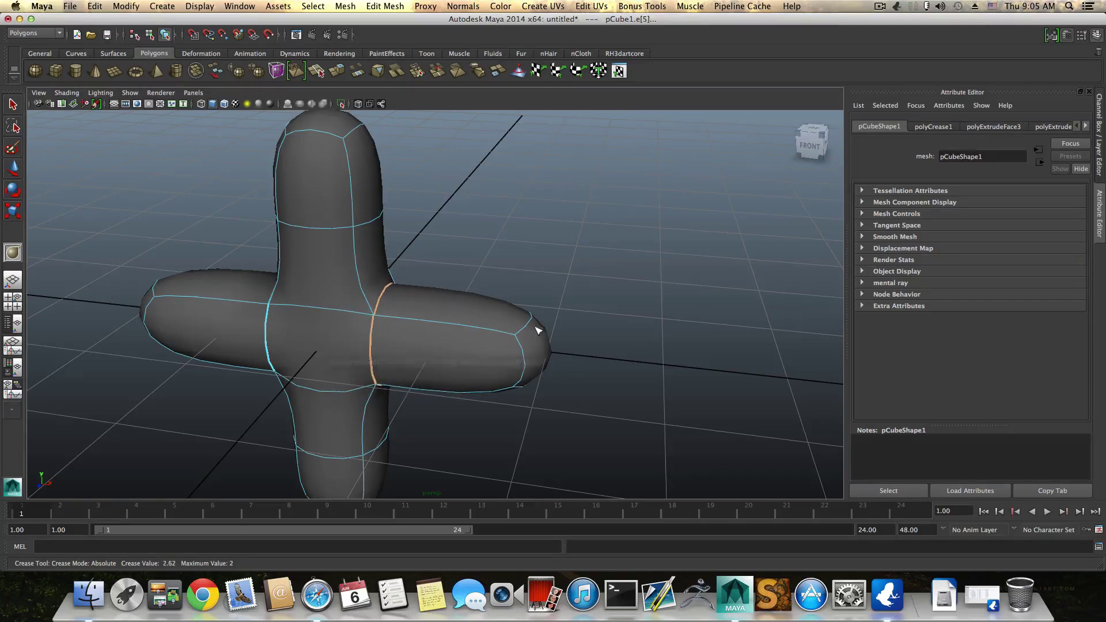
pyautogui.keyDown('alt'); pyautogui.moveTo(517, 326); pyautogui.dragTo(385, 292); pyautogui.keyUp('alt')
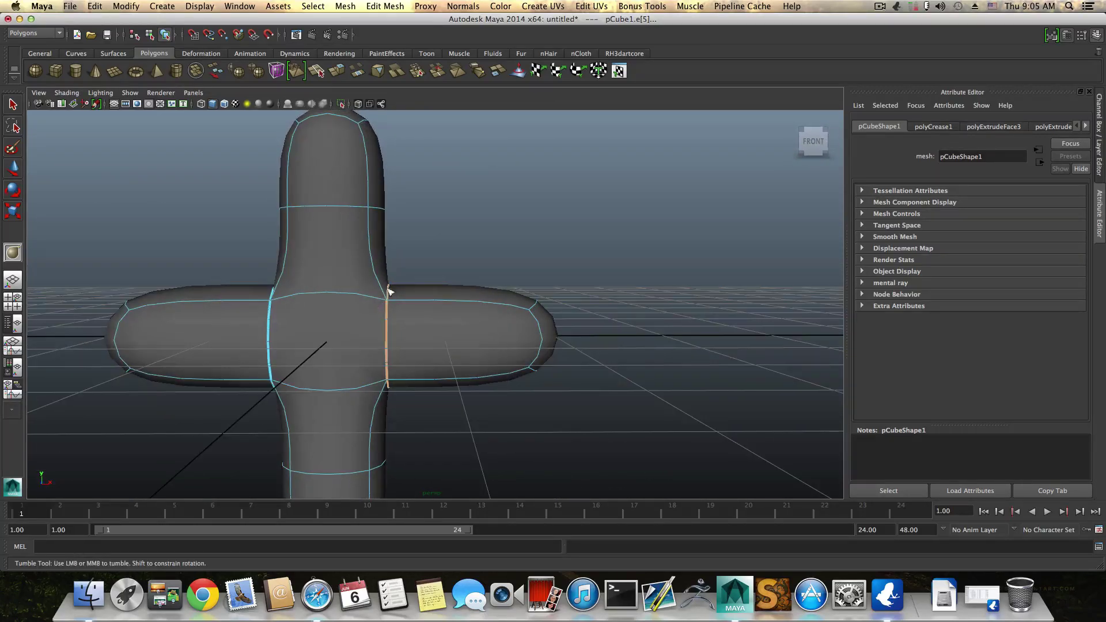
pyautogui.keyDown('alt'); pyautogui.moveTo(413, 333); pyautogui.dragTo(350, 226); pyautogui.keyUp('alt')
# Select the top-cap rim edges at the tip of the upper arm.
pyautogui.press('q')
pyautogui.doubleClick(333, 218)
pyautogui.keyDown('alt'); pyautogui.moveTo(324, 210); pyautogui.dragTo(336, 159); pyautogui.keyUp('alt')
pyautogui.click(341, 181)
pyautogui.keyDown('shift'); pyautogui.click(296, 178); pyautogui.keyUp('shift')
pyautogui.keyDown('alt'); pyautogui.moveTo(395, 201); pyautogui.dragTo(366, 174); pyautogui.keyUp('alt')
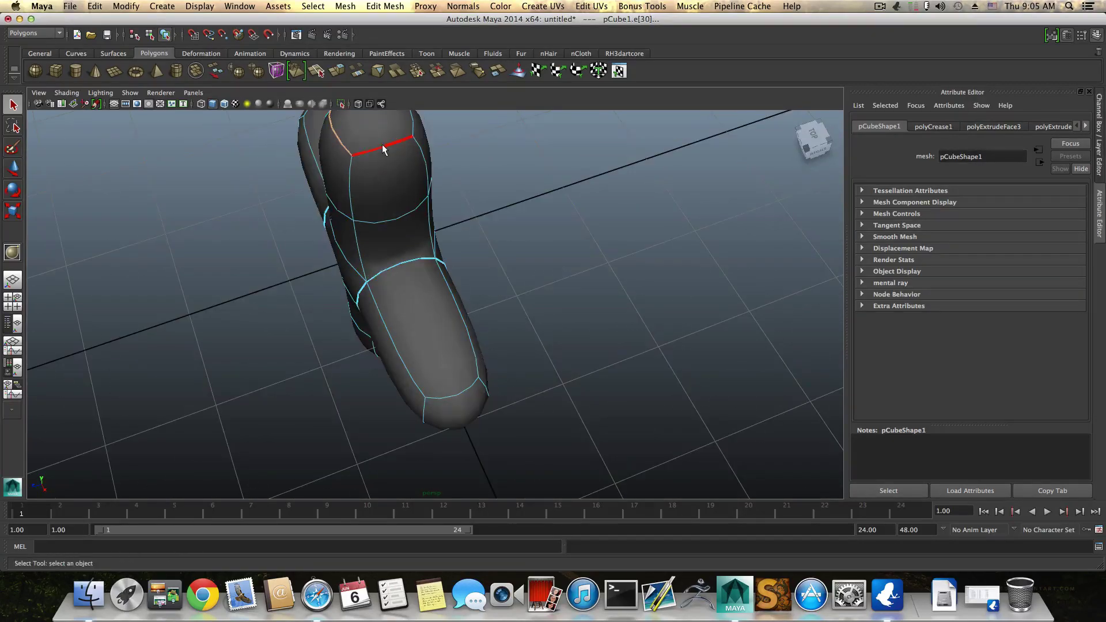
pyautogui.keyDown('alt'); pyautogui.moveTo(418, 210); pyautogui.dragTo(352, 231); pyautogui.keyUp('alt')
# Crease the upper arm's top rim sharp with the Crease Tool and inspect the result.
pyautogui.keyDown('shift'); pyautogui.moveTo(367, 261); pyautogui.dragTo(358, 299, button='right'); pyautogui.keyUp('shift')
pyautogui.moveTo(378, 259); pyautogui.dragTo(582, 288, button='middle')
pyautogui.keyDown('alt'); pyautogui.moveTo(616, 294); pyautogui.dragTo(264, 286); pyautogui.keyUp('alt')
pyautogui.keyDown('alt'); pyautogui.moveTo(264, 286); pyautogui.dragTo(350, 356, button='middle'); pyautogui.keyUp('alt')
pyautogui.keyDown('alt'); pyautogui.moveTo(350, 356); pyautogui.dragTo(338, 414); pyautogui.keyUp('alt')
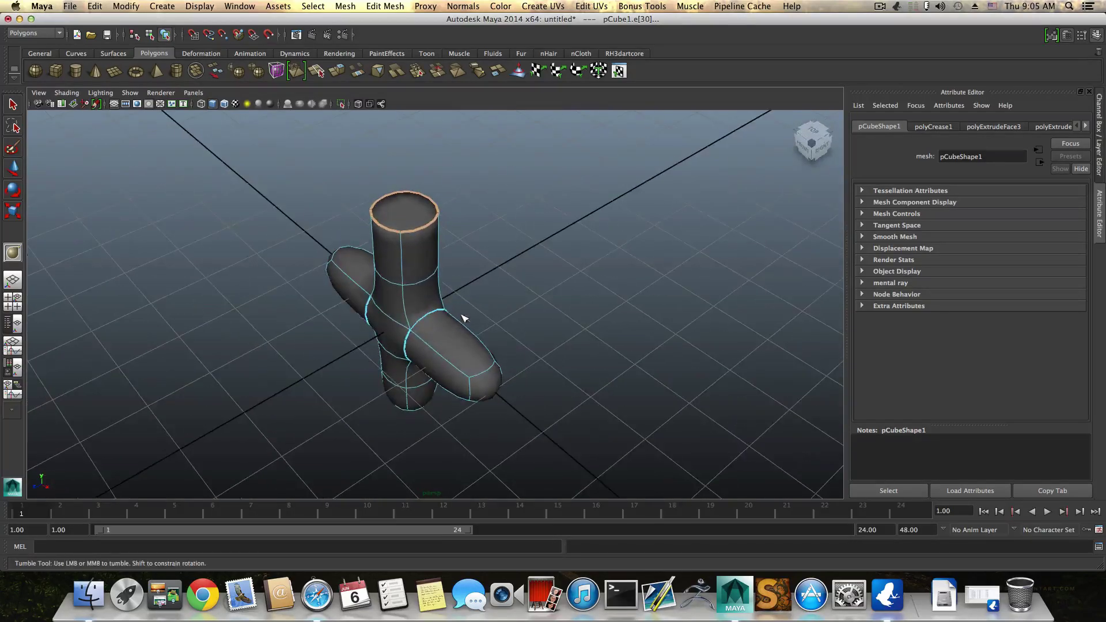
pyautogui.keyDown('alt'); pyautogui.moveTo(462, 316); pyautogui.dragTo(501, 311); pyautogui.keyUp('alt')
pyautogui.keyDown('alt'); pyautogui.moveTo(279, 370); pyautogui.dragTo(392, 367); pyautogui.keyUp('alt')
pyautogui.keyDown('alt'); pyautogui.moveTo(428, 327); pyautogui.dragTo(422, 362); pyautogui.keyUp('alt')
pyautogui.scroll(3, 423, 363)
pyautogui.keyDown('alt'); pyautogui.moveTo(427, 352); pyautogui.dragTo(430, 315, button='middle'); pyautogui.keyUp('alt')
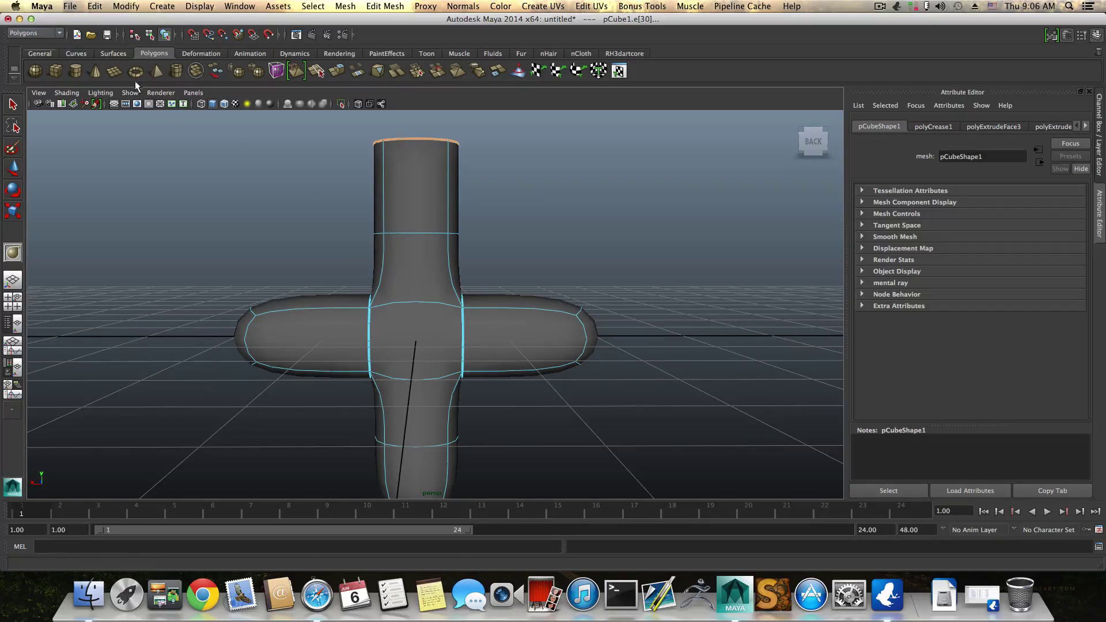
# Browse the creation menus, then switch the menu set to Surfaces.
pyautogui.click(163, 7)
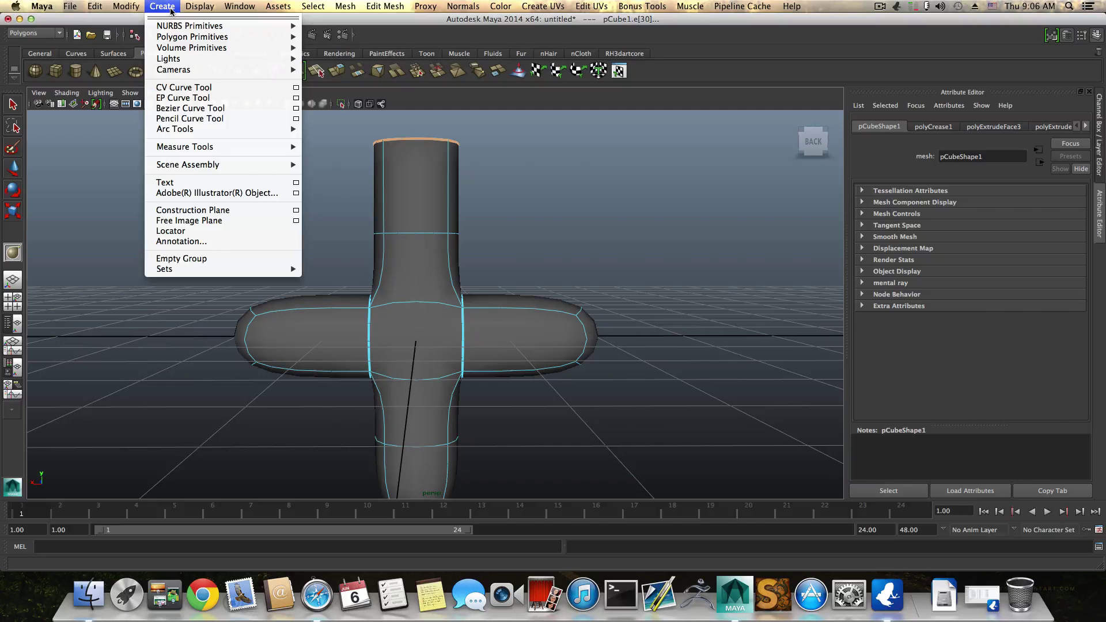
pyautogui.moveTo(239, 9)
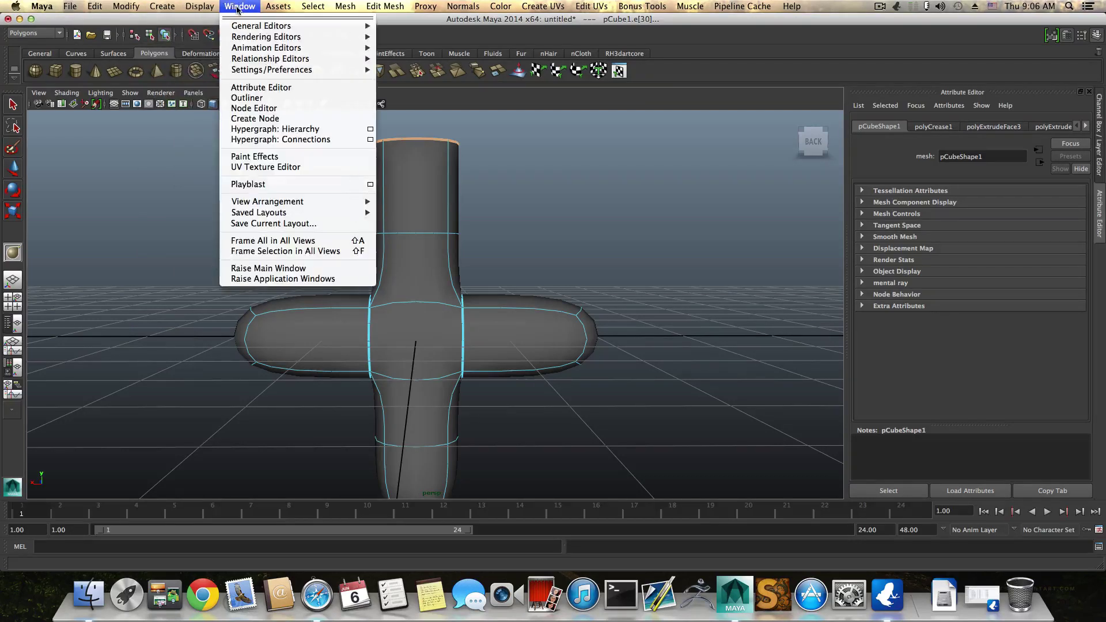
pyautogui.moveTo(381, 4)
pyautogui.click(23, 32)
pyautogui.click(23, 33)
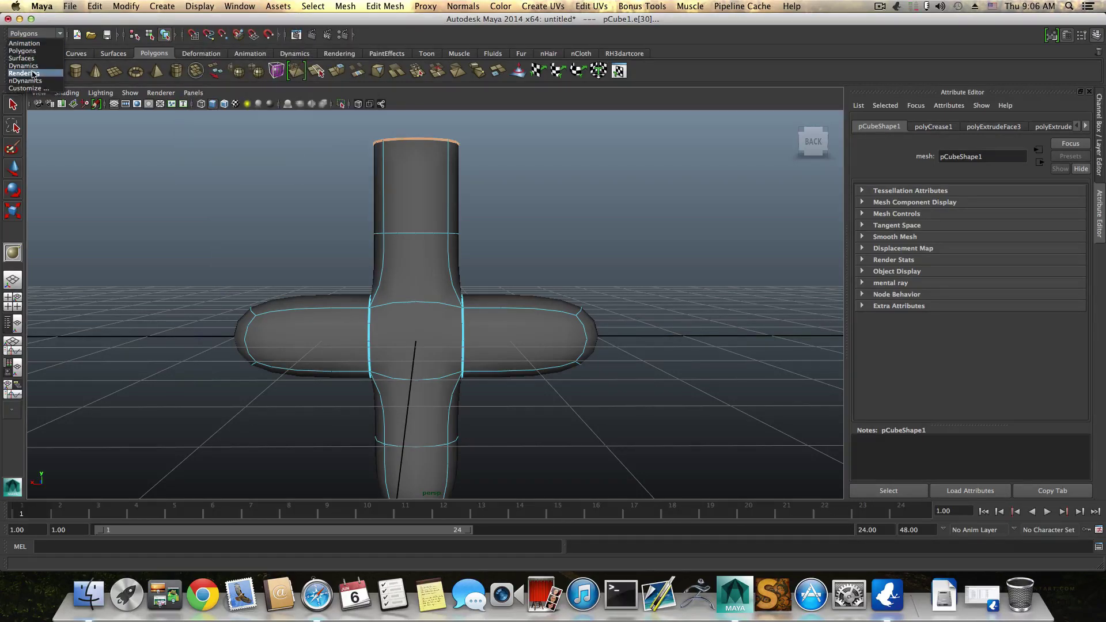
pyautogui.click(33, 60)
# Look through the Surfaces display and asset menus, then switch the menu set back to Polygons.
pyautogui.click(197, 7)
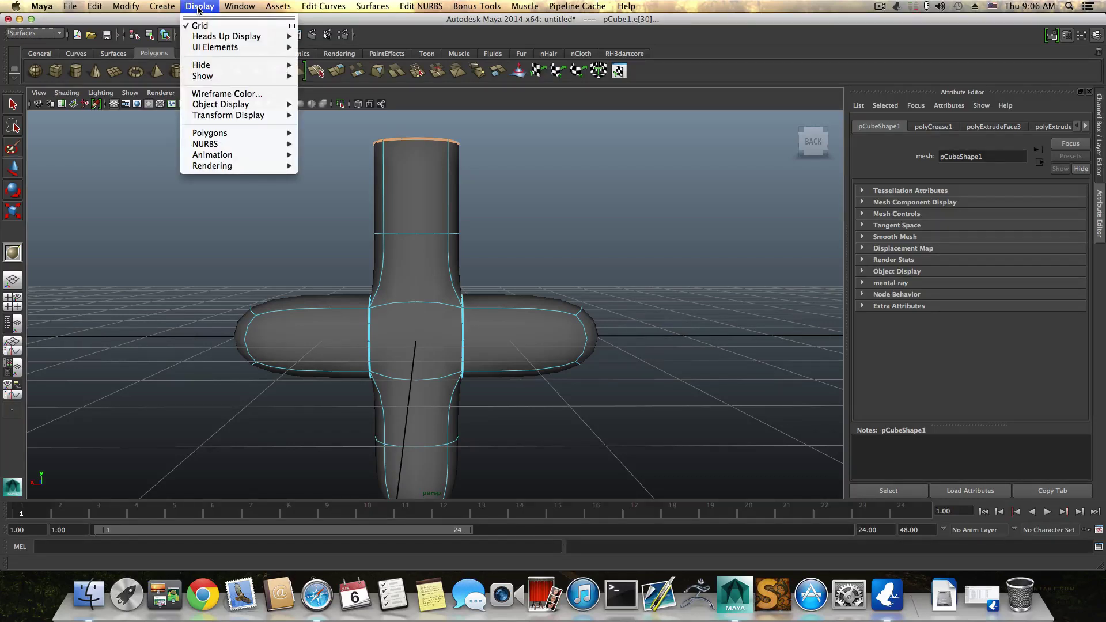
pyautogui.moveTo(232, 7)
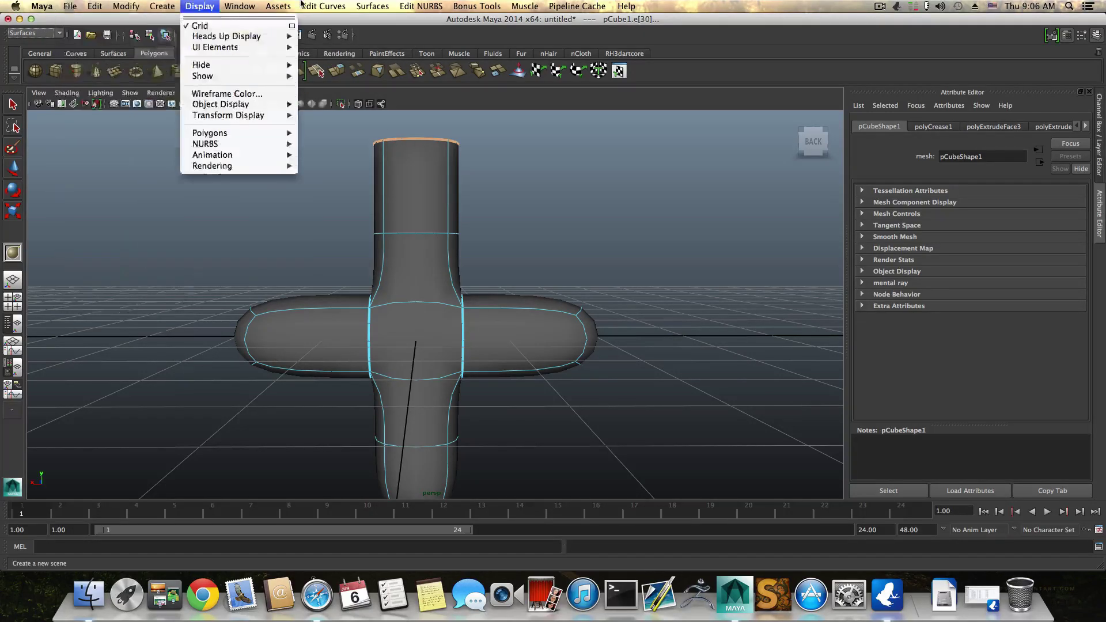
pyautogui.moveTo(286, 7)
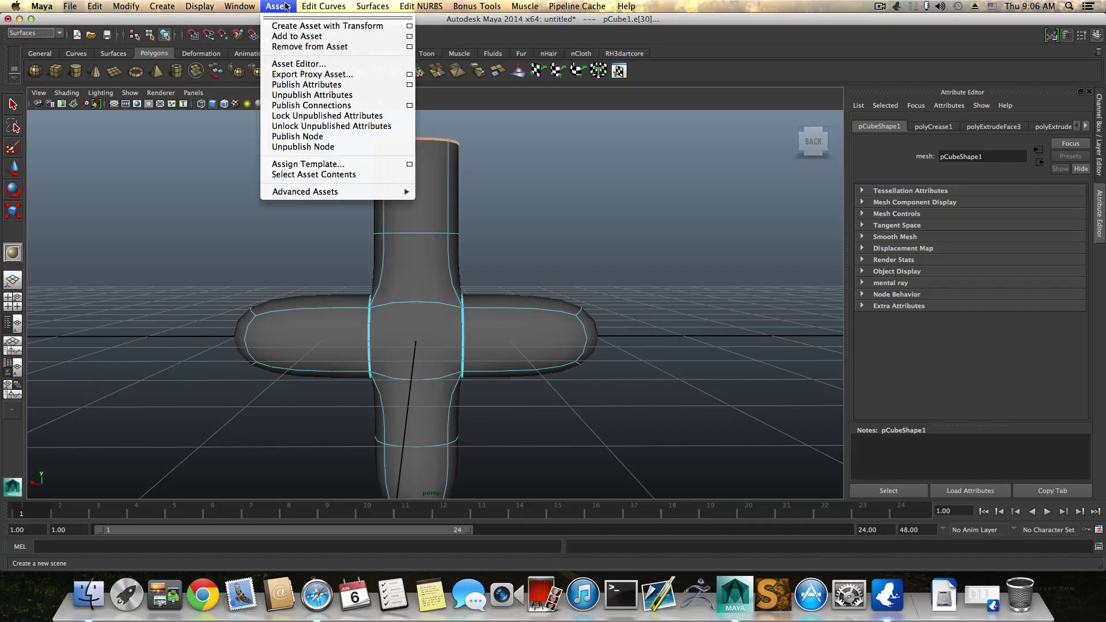
pyautogui.click(43, 30)
pyautogui.click(42, 30)
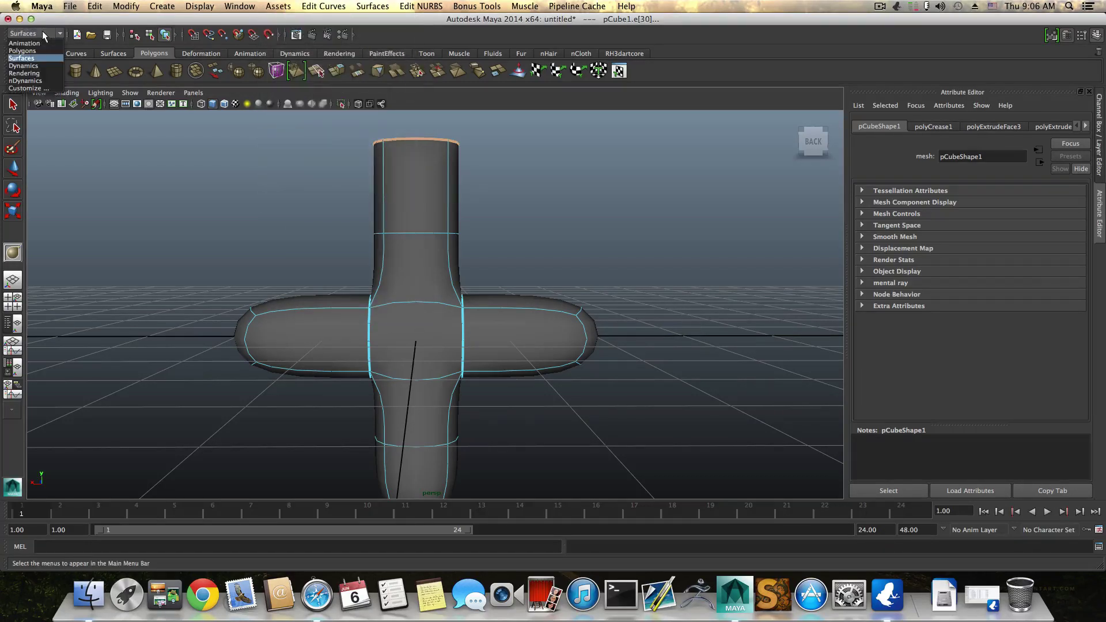
pyautogui.click(22, 51)
pyautogui.click(280, 7)
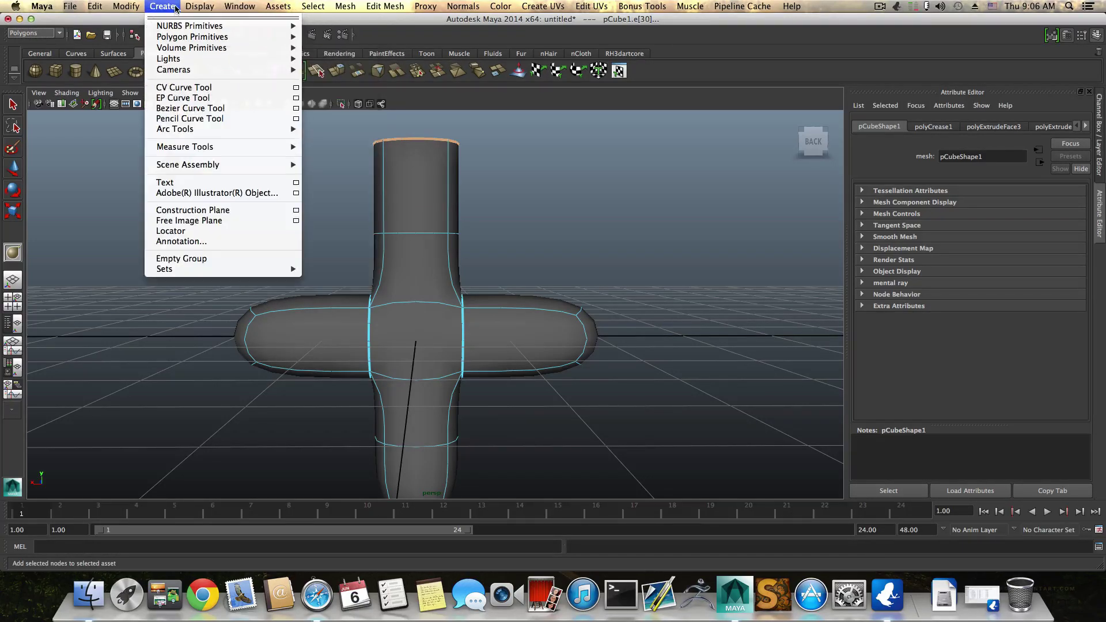
pyautogui.moveTo(320, 7)
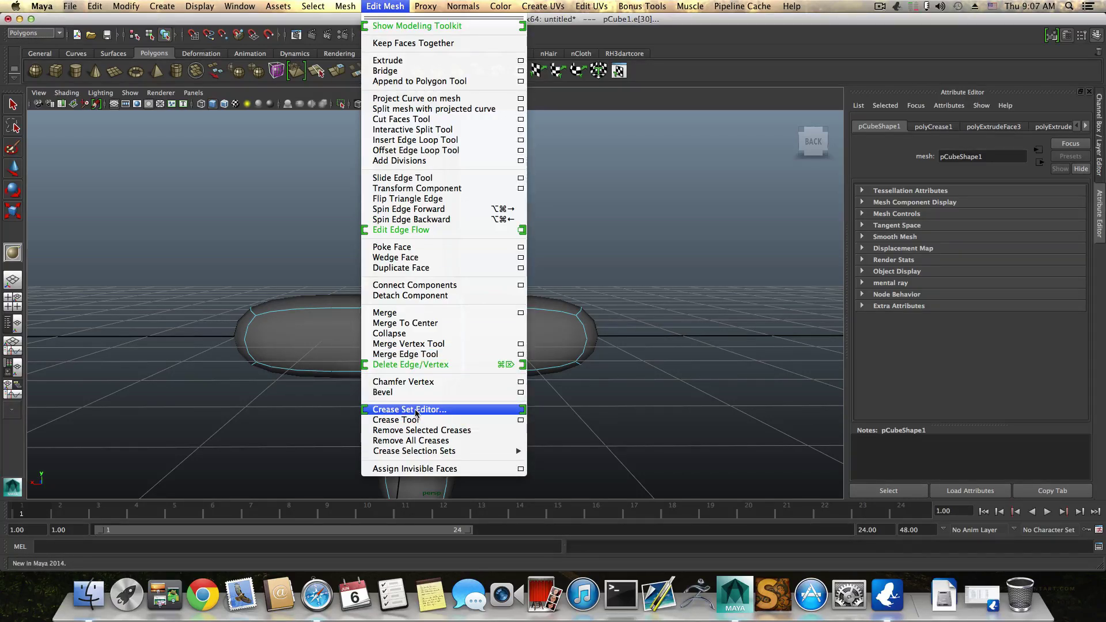
# Open the Crease Set Editor, move it up and to the right, and nudge the view left.
pyautogui.click(415, 410)
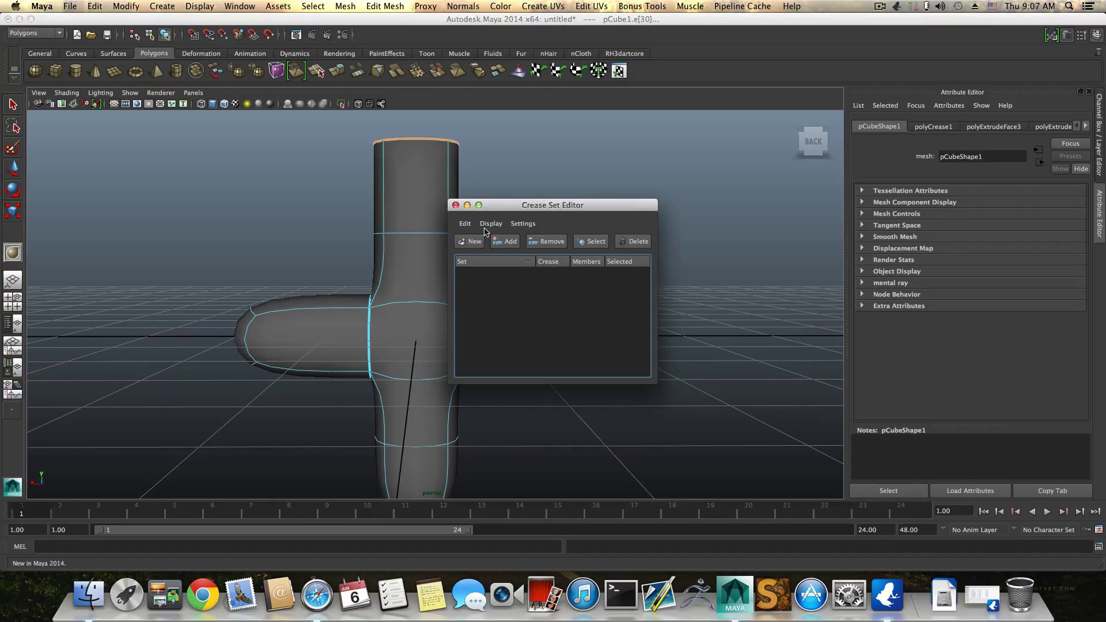
pyautogui.moveTo(499, 205); pyautogui.dragTo(643, 155)
pyautogui.keyDown('alt'); pyautogui.moveTo(558, 253); pyautogui.dragTo(499, 259, button='middle'); pyautogui.keyUp('alt')
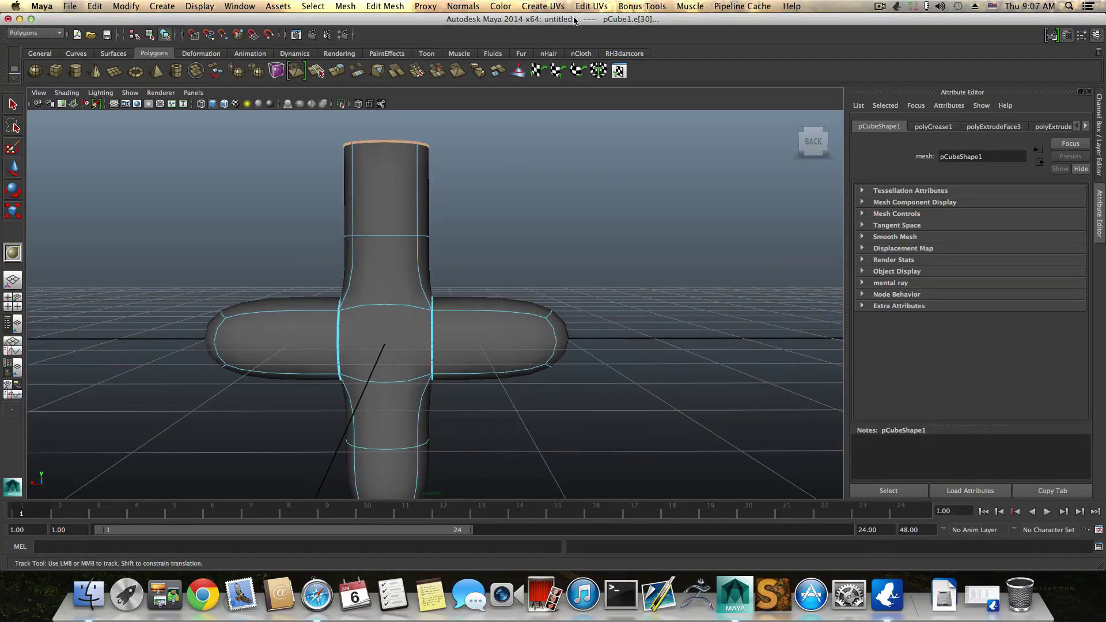
pyautogui.moveTo(574, 20); pyautogui.dragTo(572, 20)
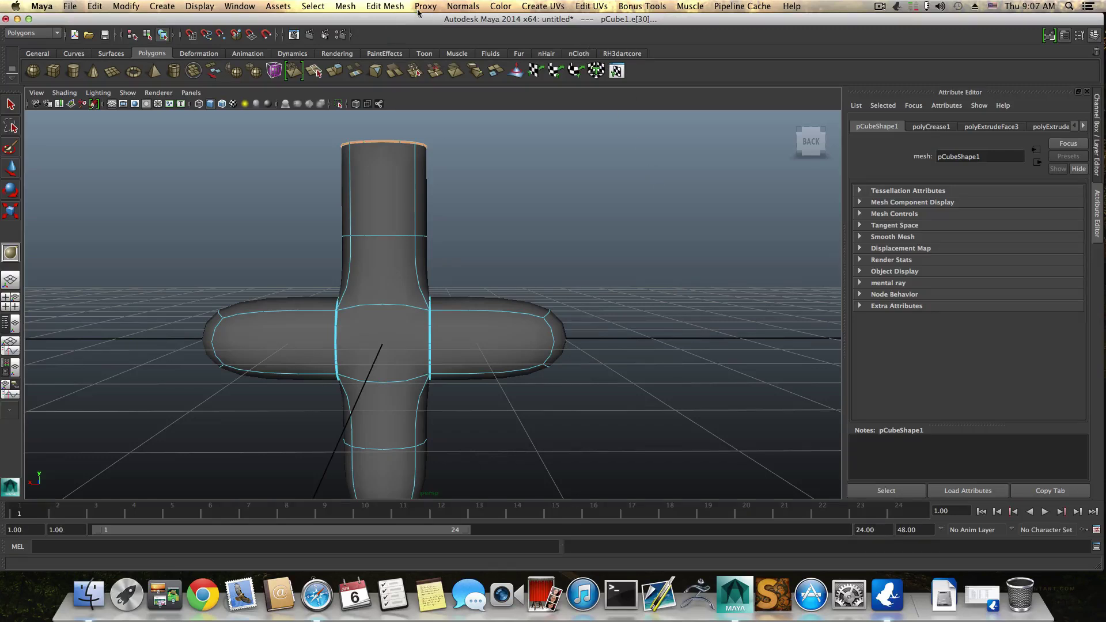
# Move the Crease Set Editor off the viewport, bring the main window forward, and orbit the cross.
pyautogui.click(397, 6)
pyautogui.click(423, 408)
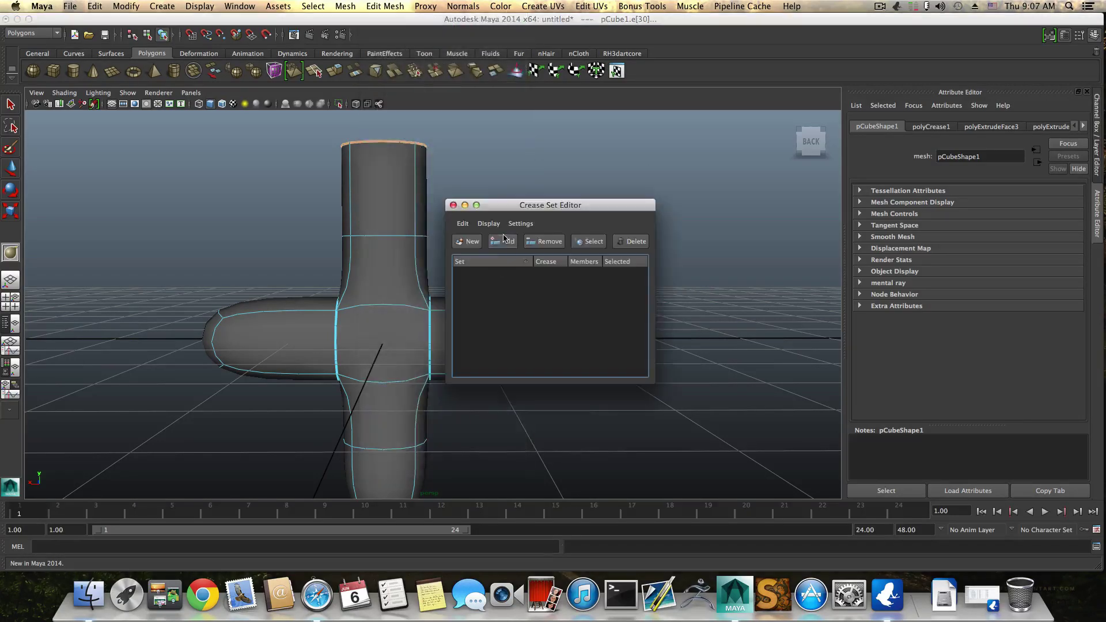
pyautogui.moveTo(503, 212); pyautogui.dragTo(910, 178)
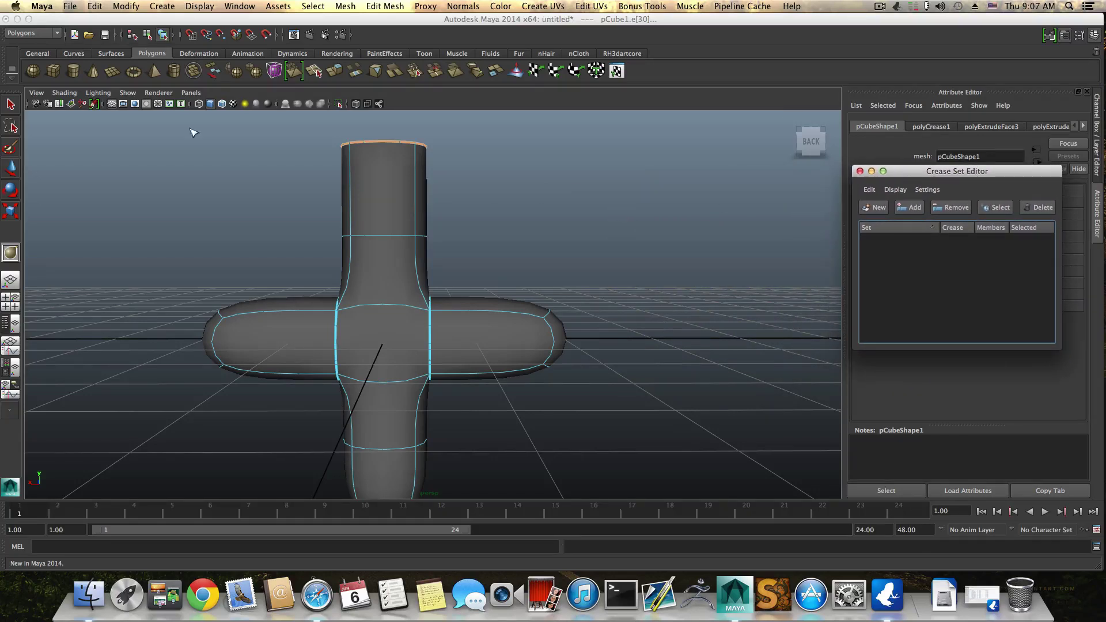
pyautogui.click(9, 104)
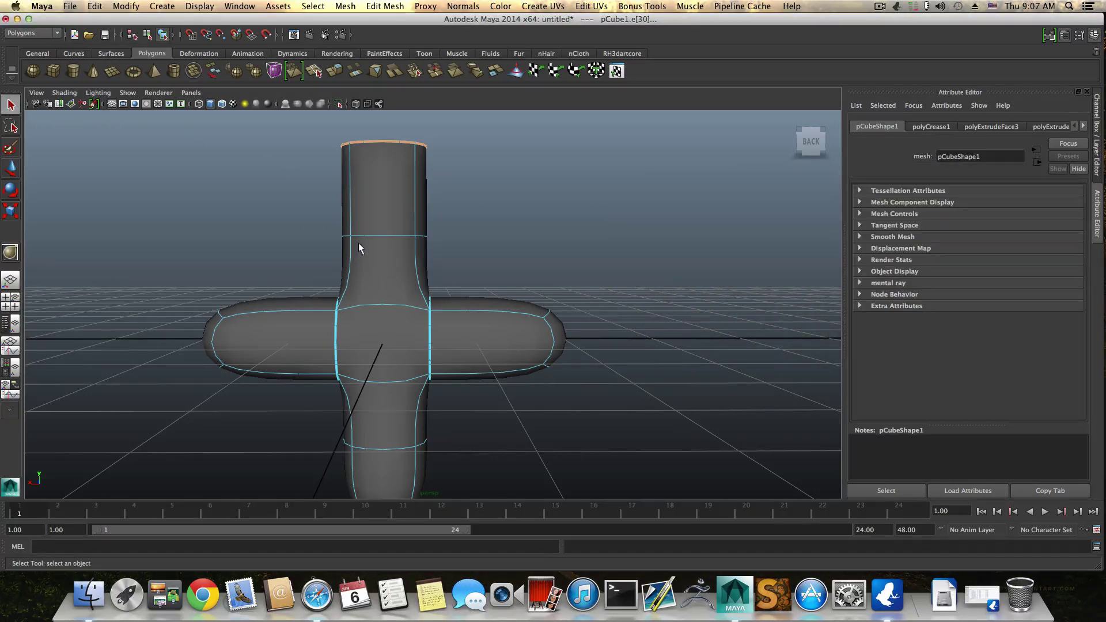
pyautogui.keyDown('alt'); pyautogui.moveTo(360, 344); pyautogui.dragTo(383, 343); pyautogui.keyUp('alt')
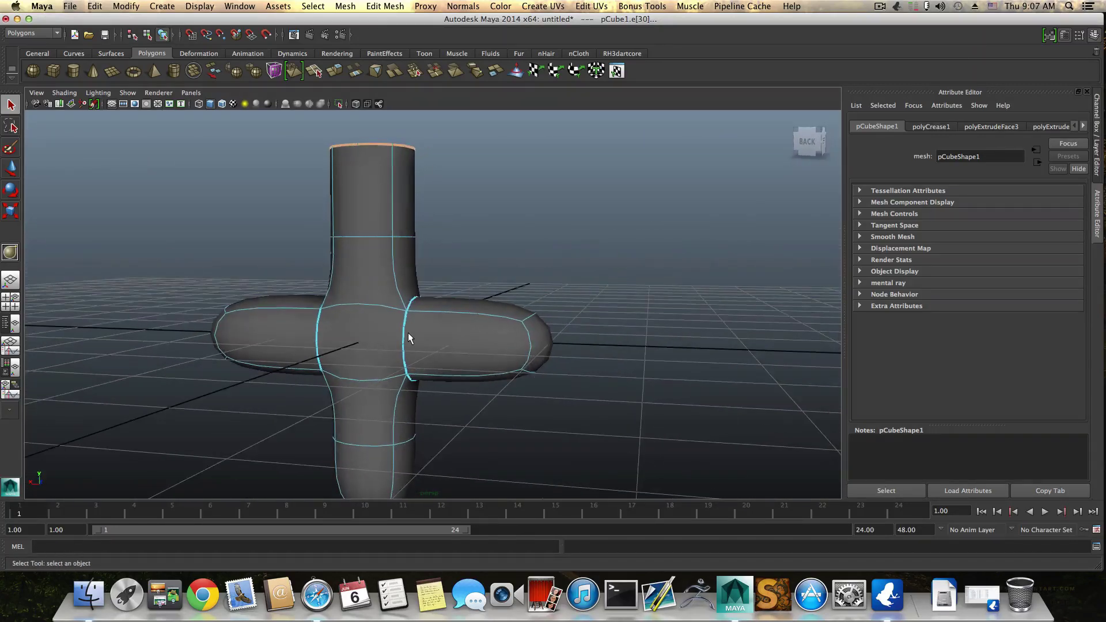
# Select every arm-to-column junction edge loop, orbiting around the cross to reach each one.
pyautogui.doubleClick(403, 335)
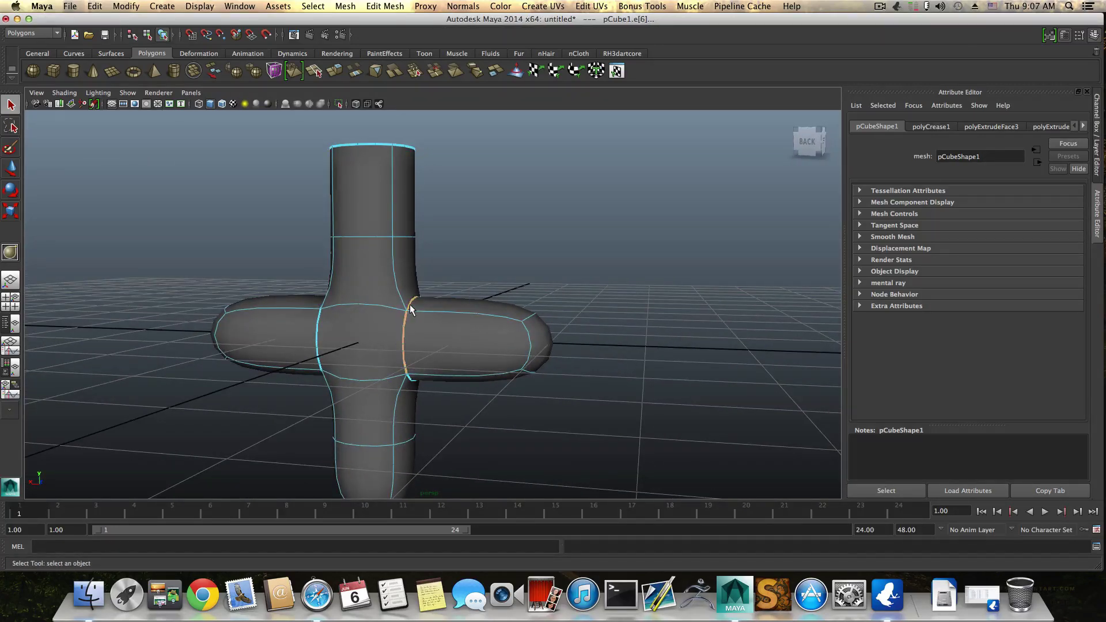
pyautogui.keyDown('alt'); pyautogui.moveTo(393, 378); pyautogui.dragTo(228, 395); pyautogui.keyUp('alt')
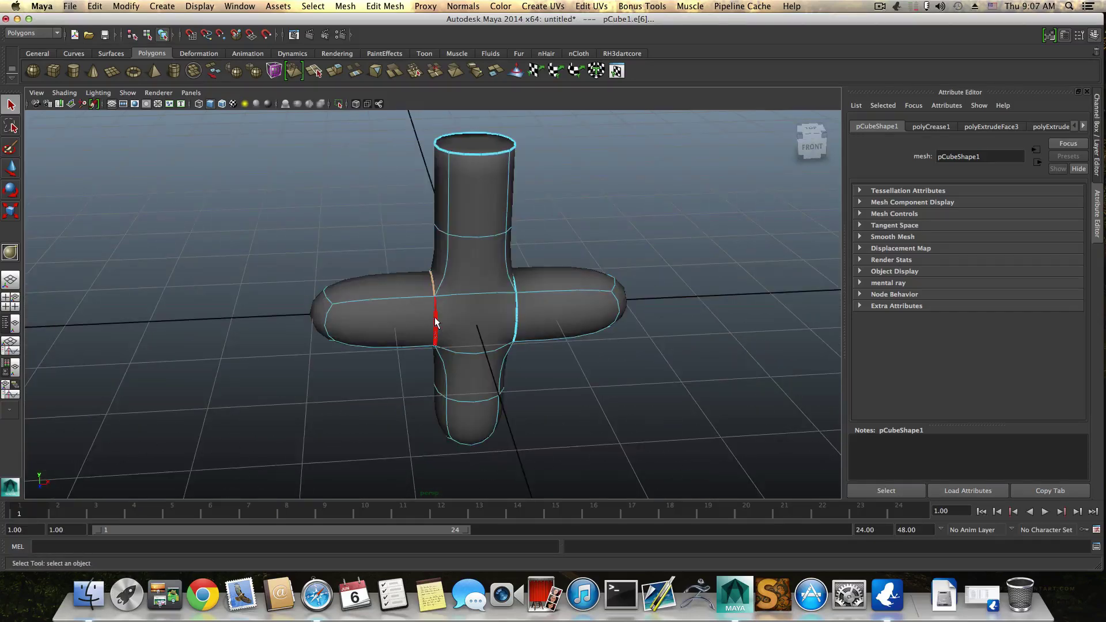
pyautogui.doubleClick(432, 324)
pyautogui.keyDown('alt'); pyautogui.moveTo(432, 324); pyautogui.dragTo(405, 368); pyautogui.keyUp('alt')
pyautogui.keyDown('shift'); pyautogui.doubleClick(385, 358); pyautogui.keyUp('shift')
pyautogui.keyDown('alt'); pyautogui.moveTo(371, 382); pyautogui.dragTo(440, 371); pyautogui.keyUp('alt')
pyautogui.keyDown('shift'); pyautogui.doubleClick(477, 354); pyautogui.keyUp('shift')
pyautogui.keyDown('shift'); pyautogui.doubleClick(460, 326); pyautogui.keyUp('shift')
# Create creaseSet1 from the selected junction edges in the Crease Set Editor, then deselect the edges.
pyautogui.click(385, 6)
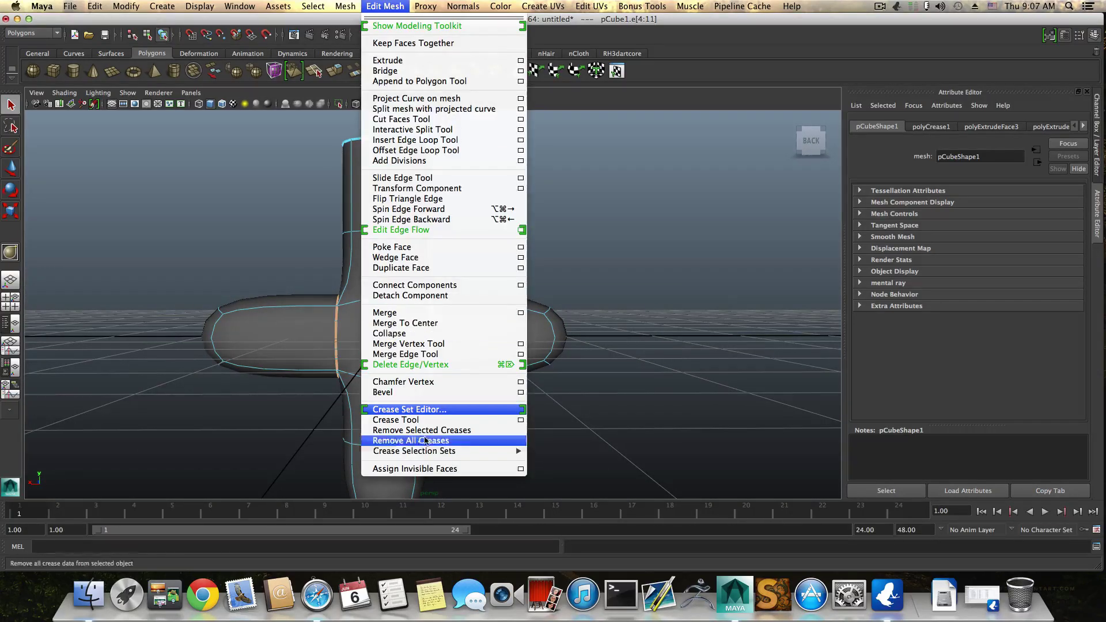
pyautogui.click(434, 410)
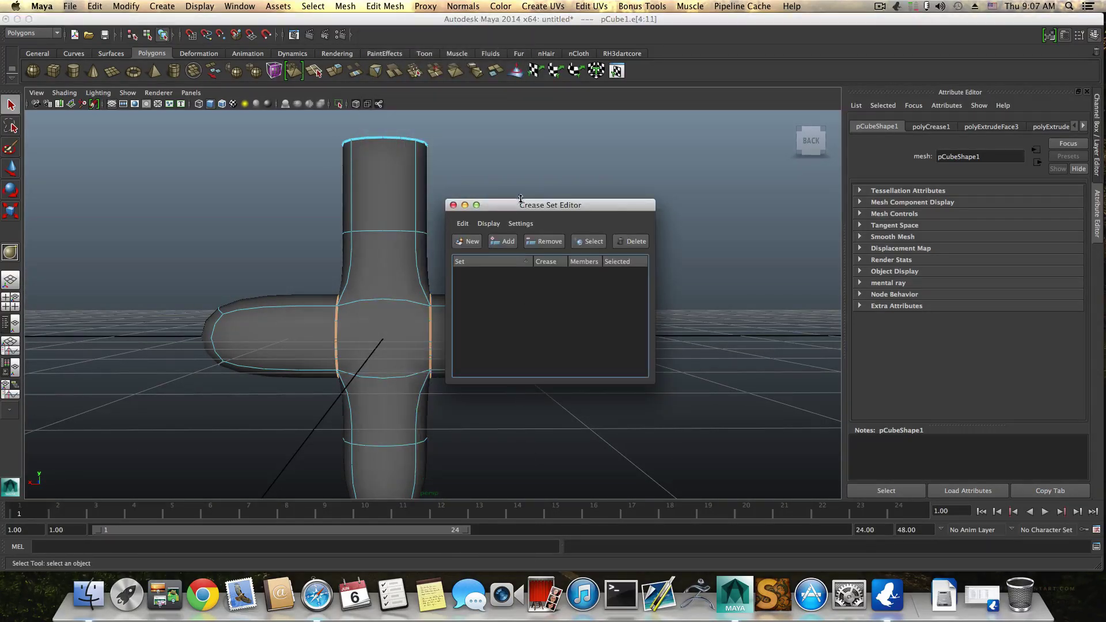
pyautogui.moveTo(519, 200); pyautogui.dragTo(620, 178)
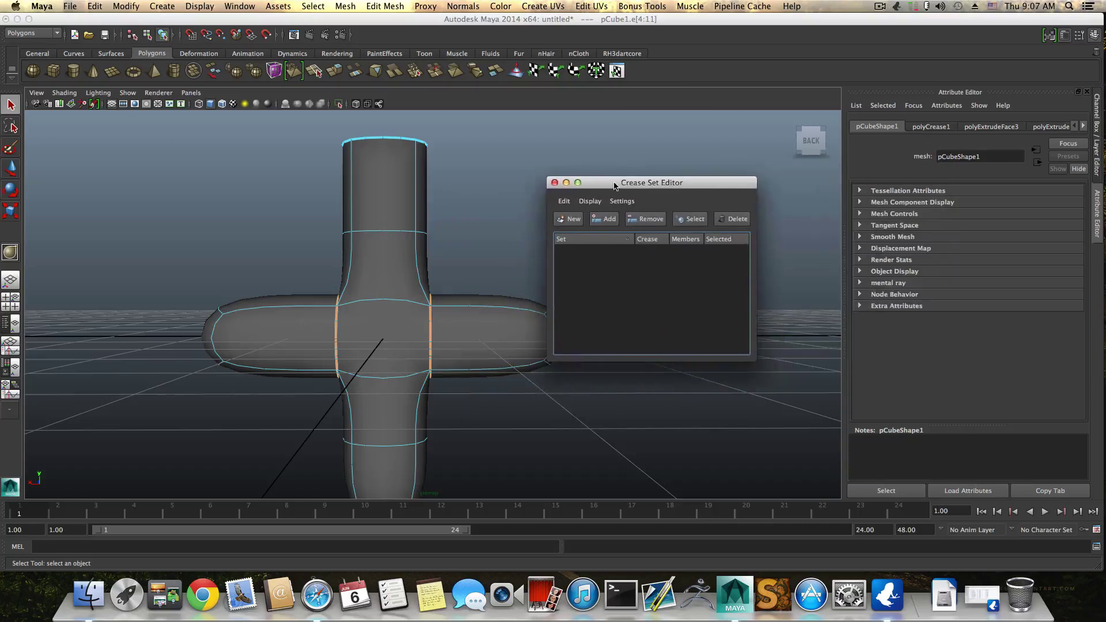
pyautogui.click(577, 224)
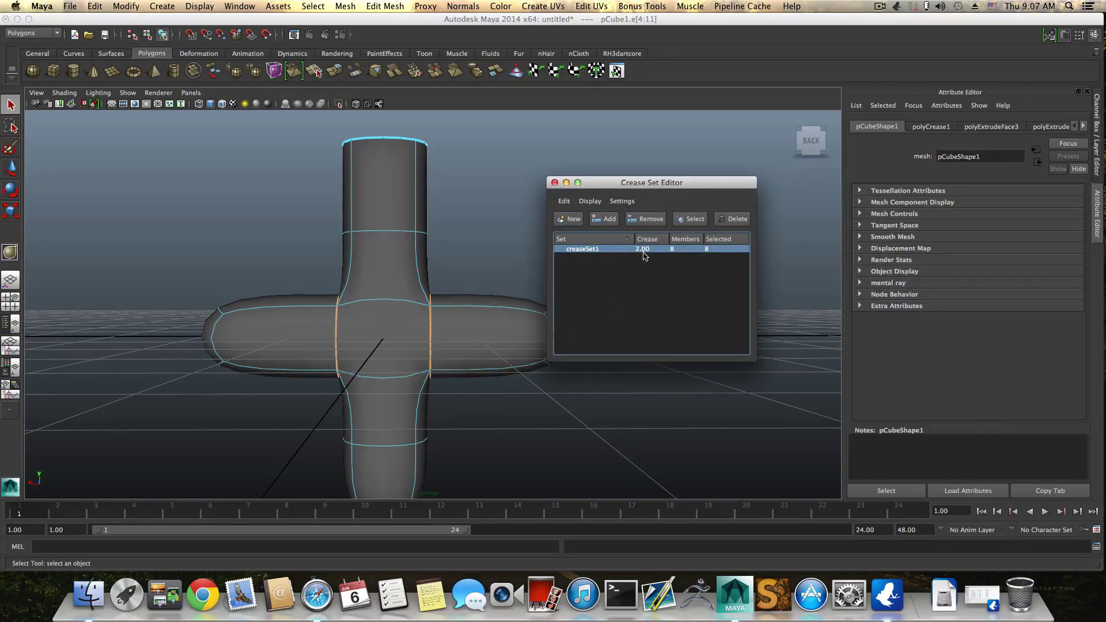
pyautogui.scroll(2, 458, 378)
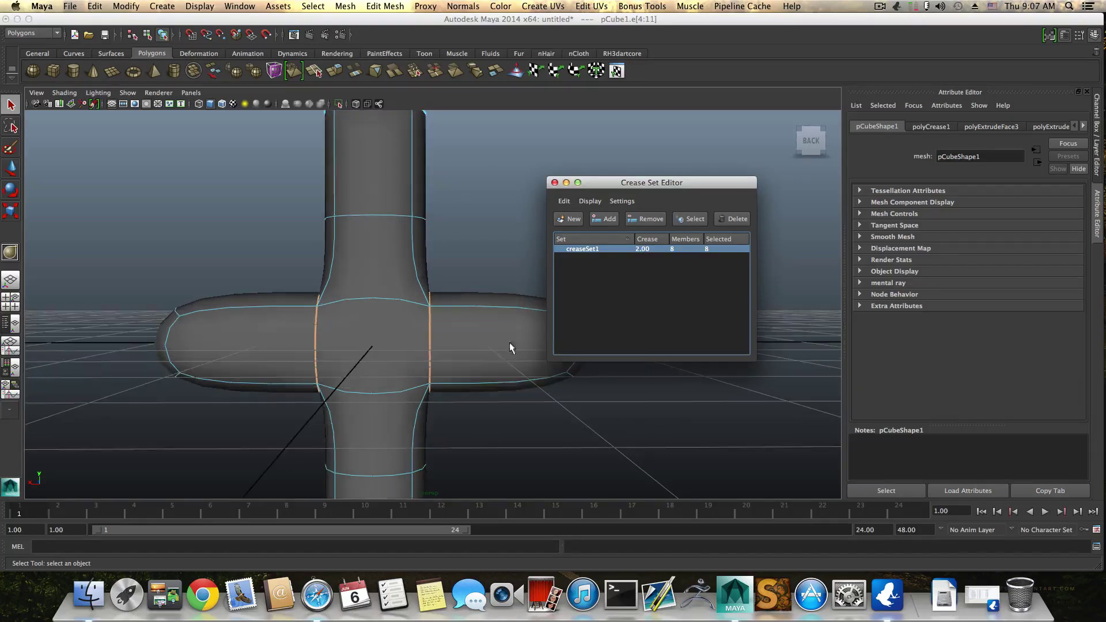
pyautogui.click(528, 264)
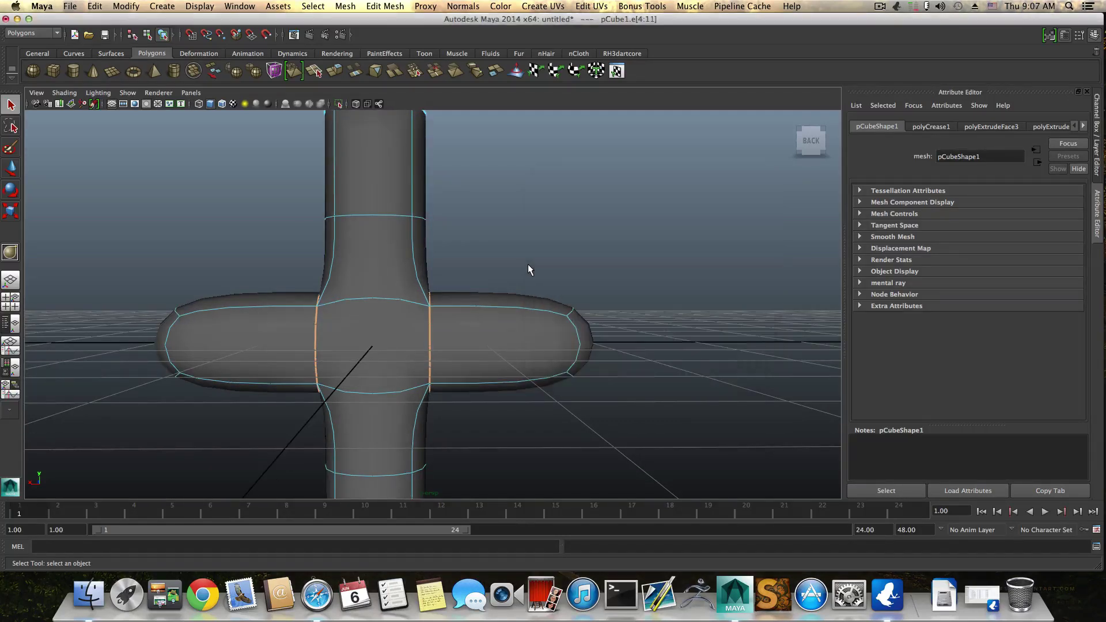
# Reopen the Crease Set Editor and select the creaseSet1 row.
pyautogui.click(386, 6)
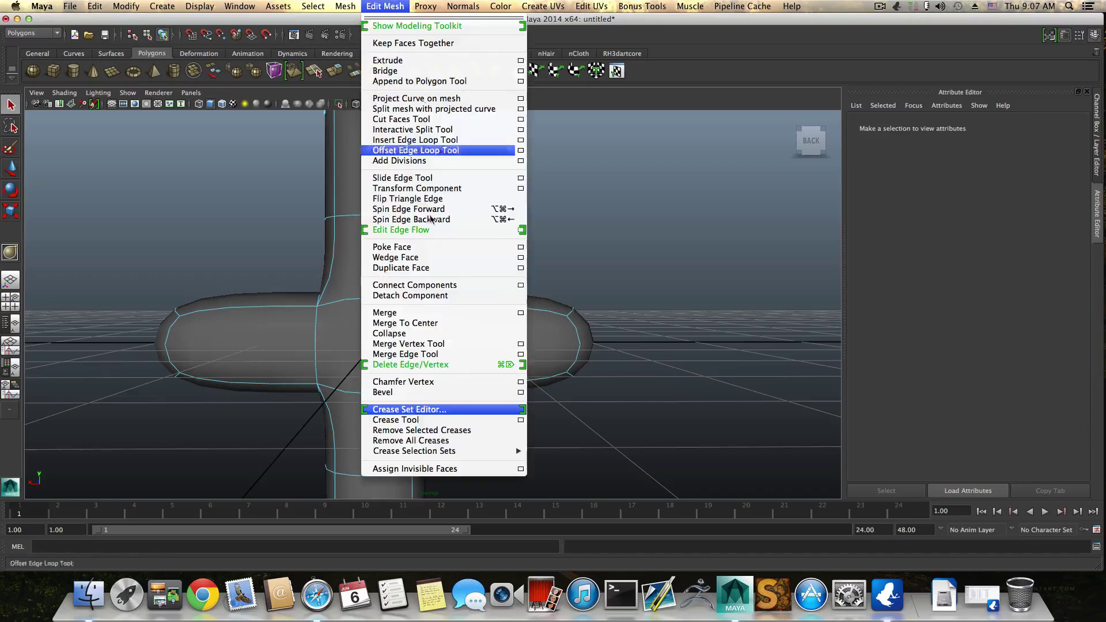
pyautogui.click(429, 413)
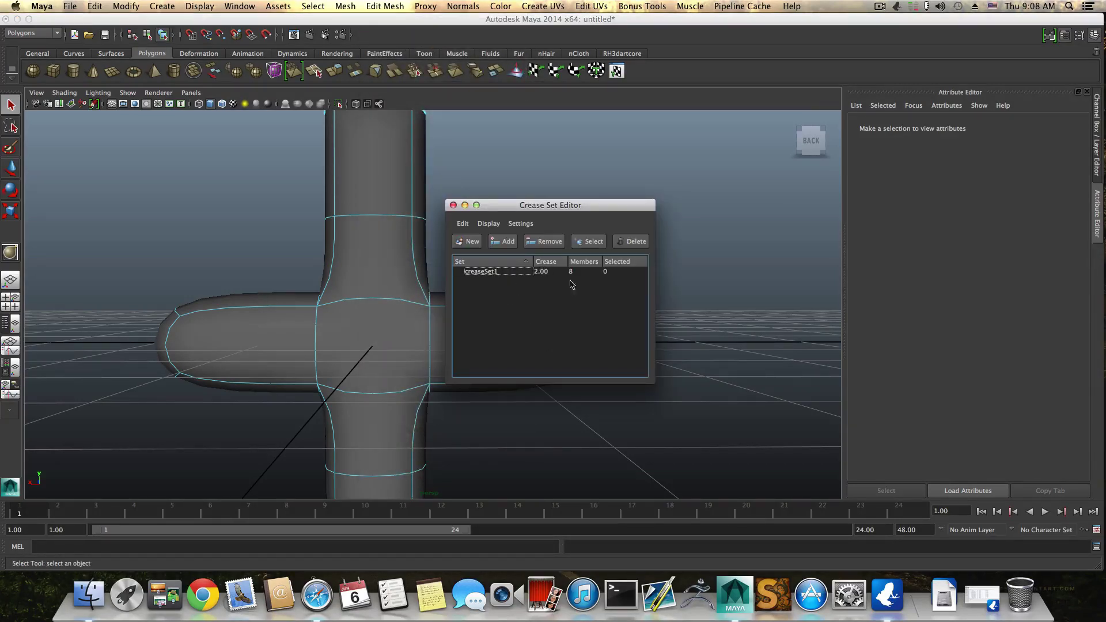
pyautogui.click(542, 272)
pyautogui.click(392, 351)
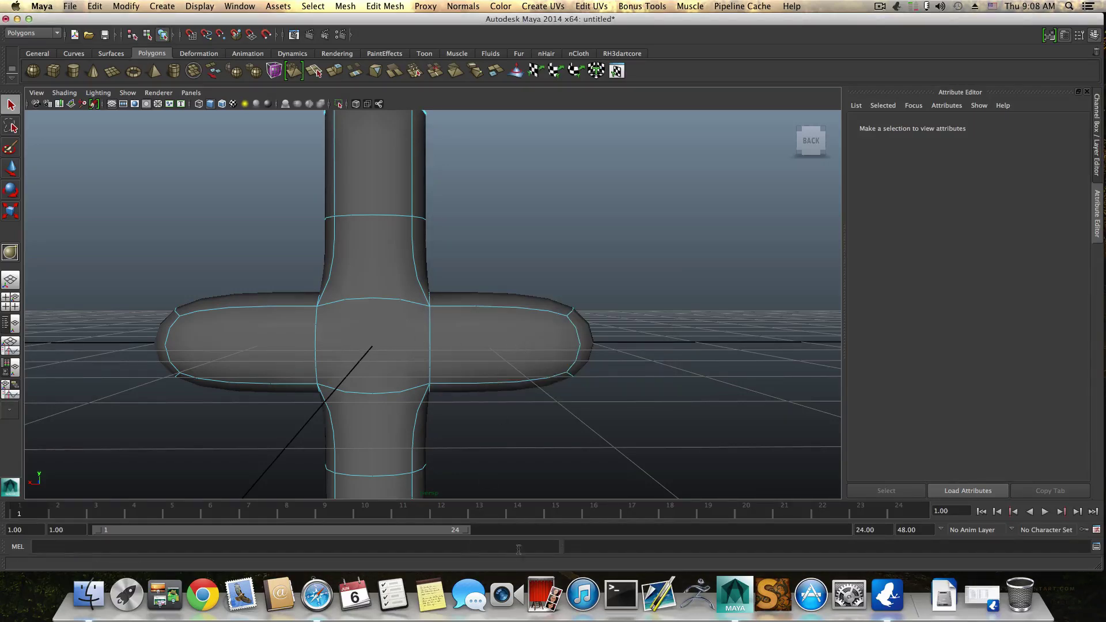
pyautogui.click(385, 6)
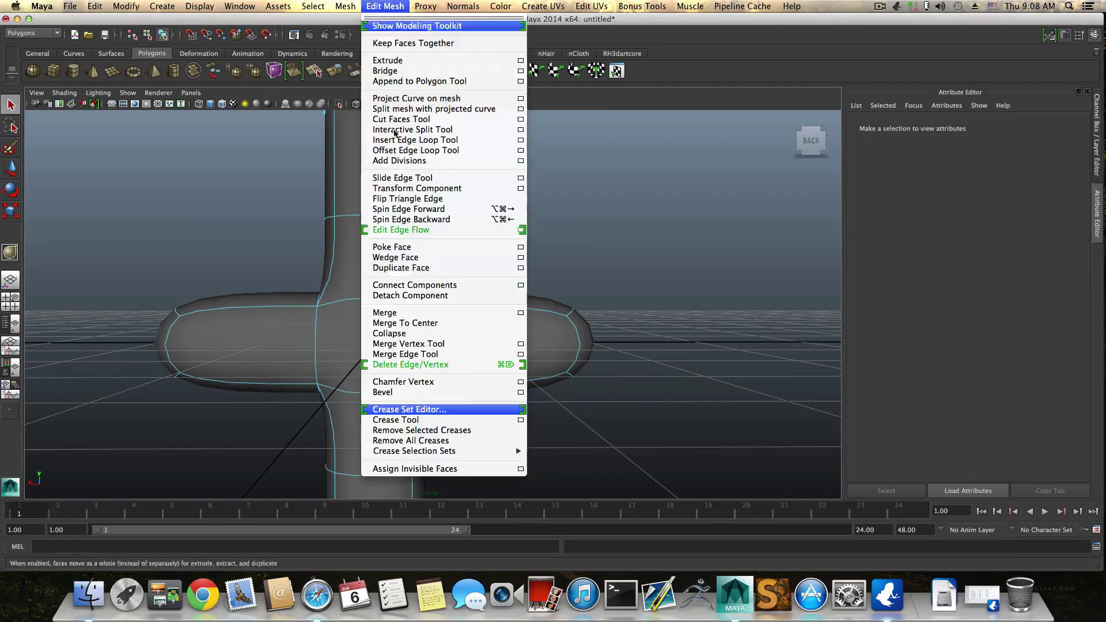
pyautogui.click(413, 408)
pyautogui.click(541, 272)
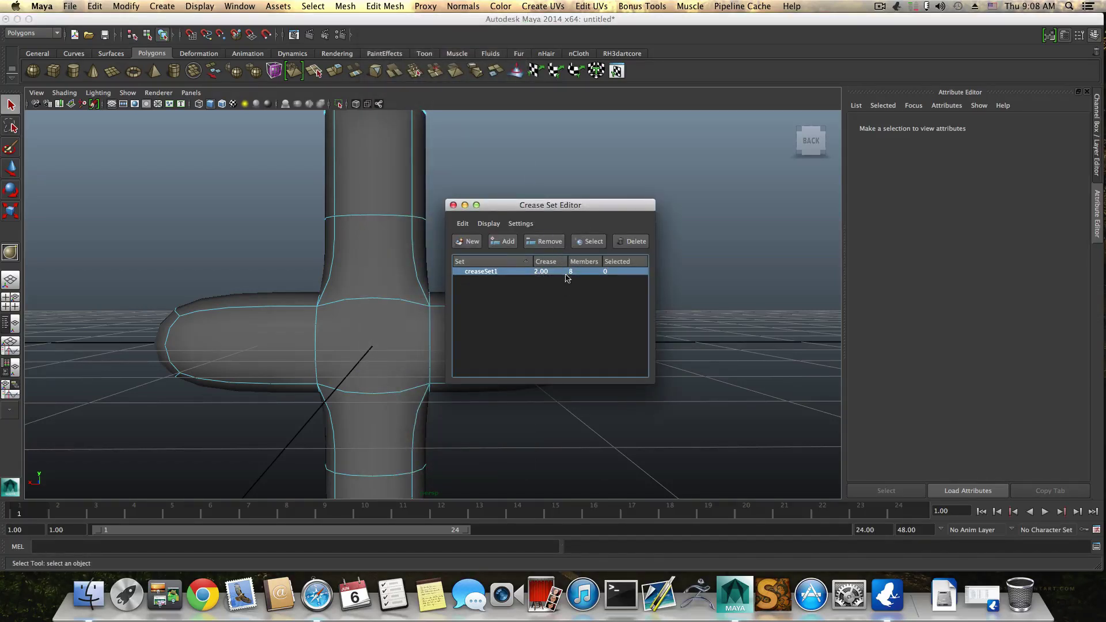
# Try out creaseSet1 crease values, dragging it down to about 0.80.
pyautogui.doubleClick(486, 273)
pyautogui.press('Return')
pyautogui.moveTo(561, 274)
pyautogui.mouseDown()
pyautogui.moveTo(581, 276)
pyautogui.moveTo(530, 273)
pyautogui.moveTo(486, 289)
pyautogui.moveTo(621, 281)
pyautogui.moveTo(547, 275)
pyautogui.mouseUp()
pyautogui.moveTo(532, 204); pyautogui.dragTo(678, 175)
pyautogui.moveTo(686, 245); pyautogui.dragTo(619, 254)
pyautogui.click(694, 243)
pyautogui.click(681, 244)
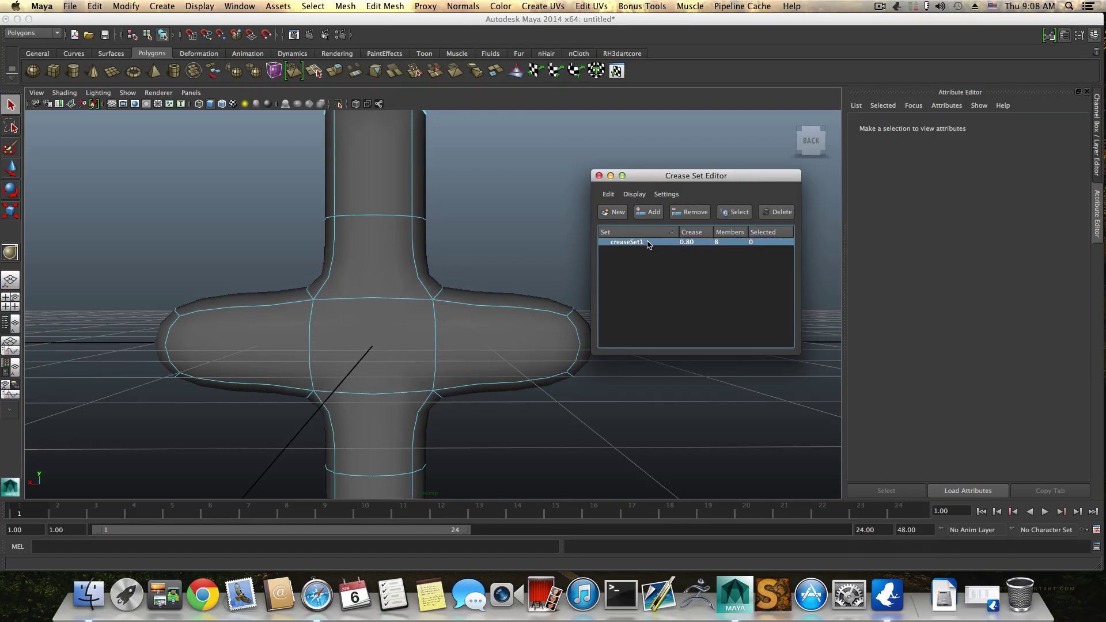
# Drop creaseSet1's crease to 0.00, settle it at 0.70, and orbit to inspect the junctions.
pyautogui.moveTo(696, 249); pyautogui.dragTo(627, 257)
pyautogui.click(699, 242)
pyautogui.click(684, 246)
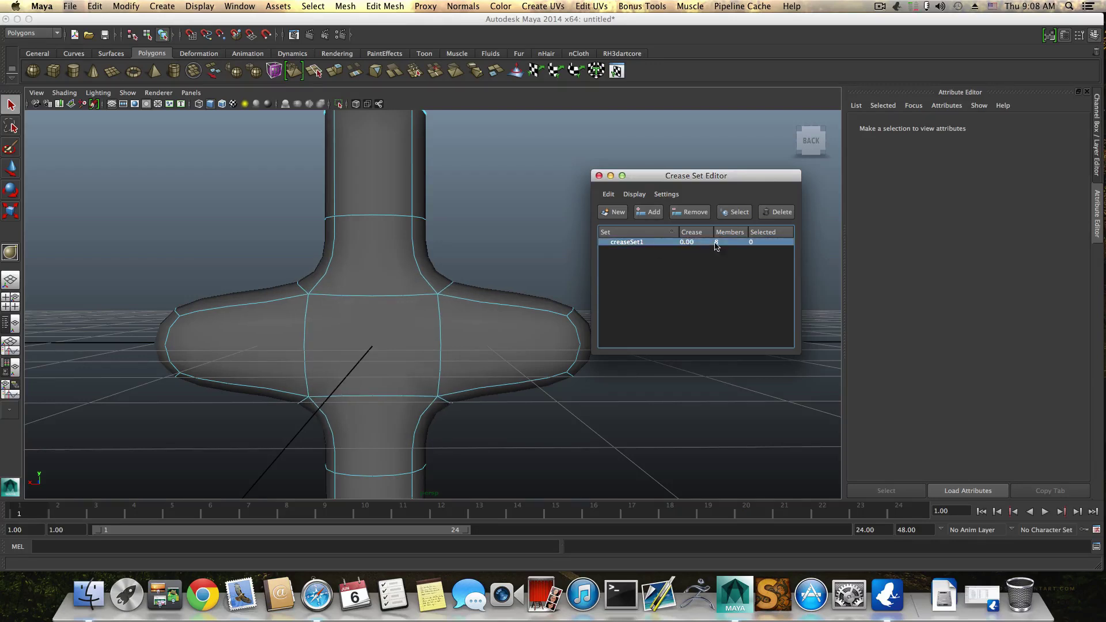
pyautogui.moveTo(719, 247)
pyautogui.mouseDown()
pyautogui.moveTo(736, 246)
pyautogui.moveTo(723, 246)
pyautogui.mouseUp()
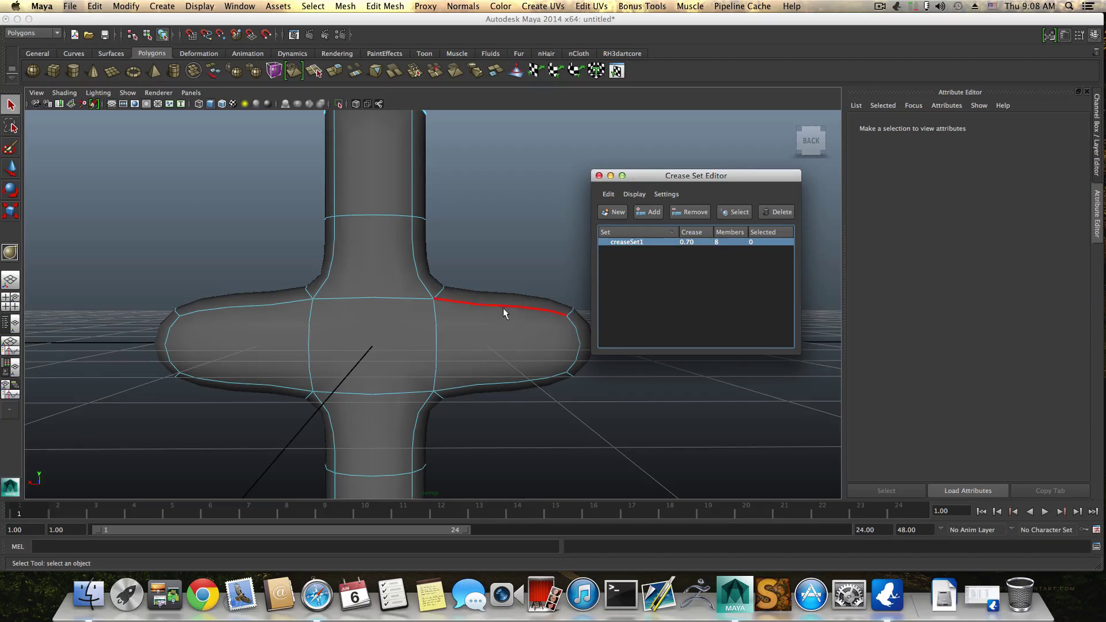
pyautogui.keyDown('alt'); pyautogui.moveTo(505, 295); pyautogui.dragTo(413, 275); pyautogui.keyUp('alt')
pyautogui.keyDown('alt'); pyautogui.moveTo(367, 151); pyautogui.dragTo(424, 165); pyautogui.keyUp('alt')
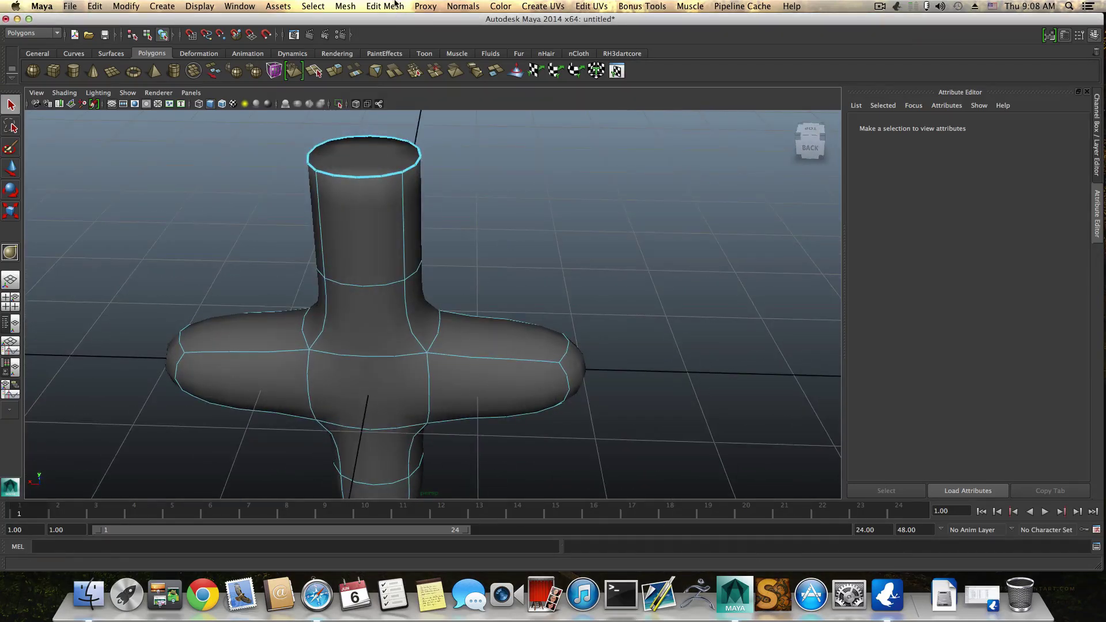
# Select the column's top rim edge and the arm-end edges while orbiting the cross.
pyautogui.click(395, 6)
pyautogui.click(422, 413)
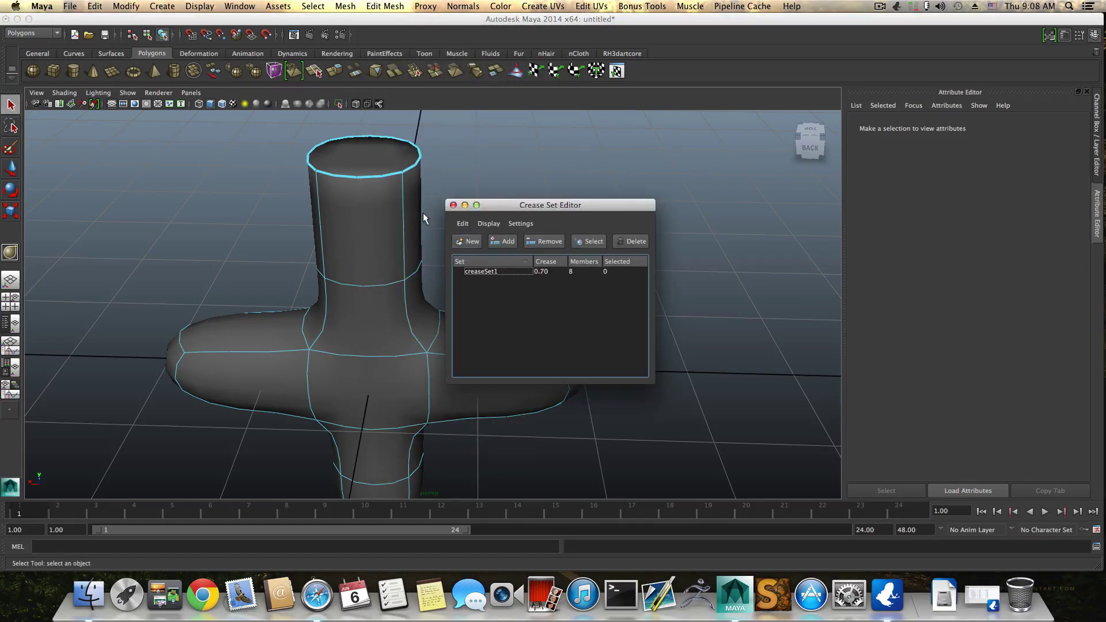
pyautogui.click(386, 175)
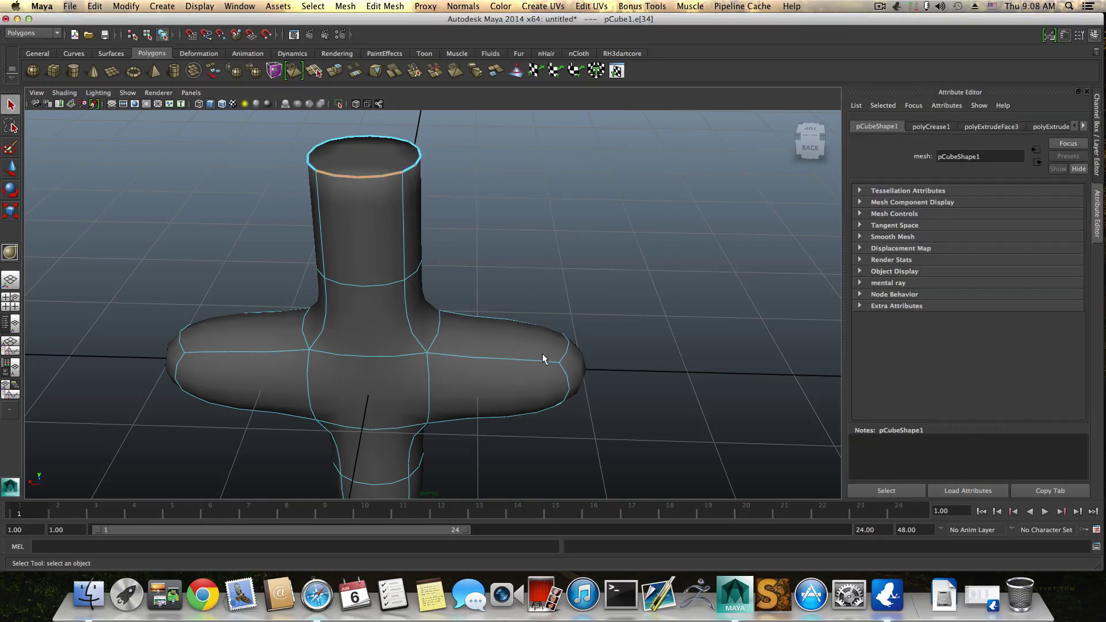
pyautogui.click(565, 364)
pyautogui.keyDown('alt'); pyautogui.moveTo(565, 364); pyautogui.dragTo(539, 355); pyautogui.keyUp('alt')
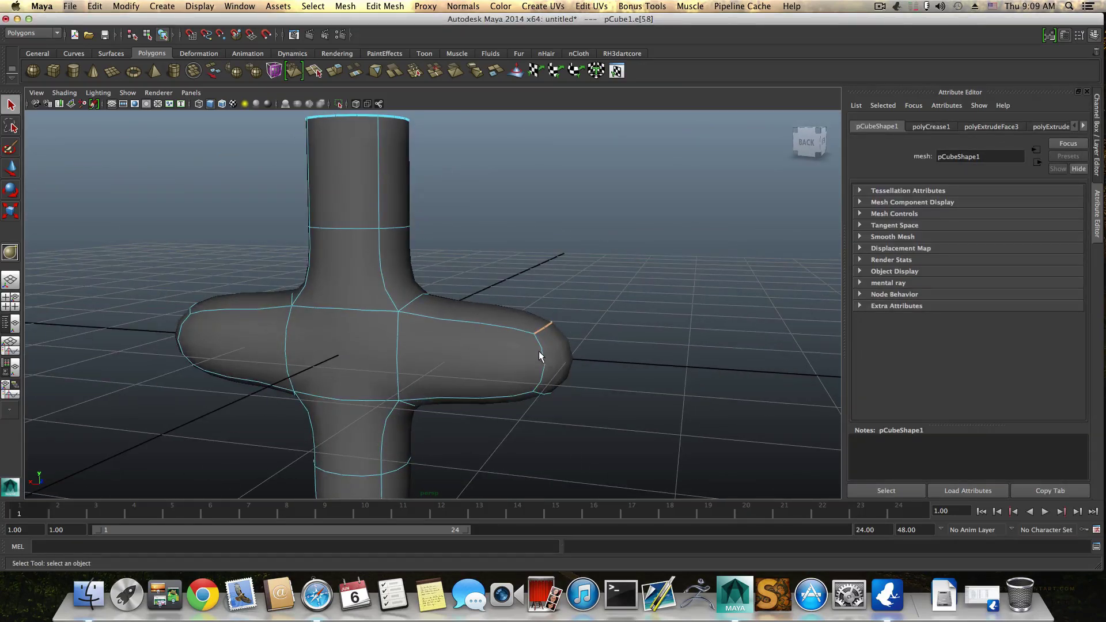
pyautogui.click(542, 358)
pyautogui.keyDown('alt'); pyautogui.moveTo(382, 370); pyautogui.dragTo(211, 324); pyautogui.keyUp('alt')
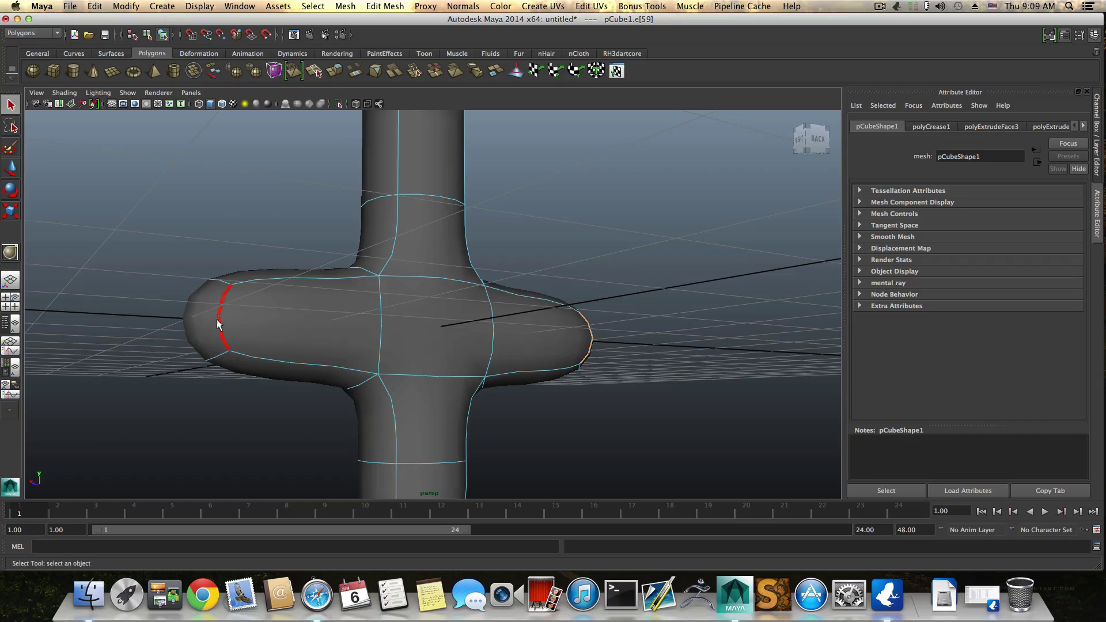
pyautogui.click(217, 319)
pyautogui.keyDown('alt'); pyautogui.moveTo(387, 361); pyautogui.dragTo(346, 387); pyautogui.keyUp('alt')
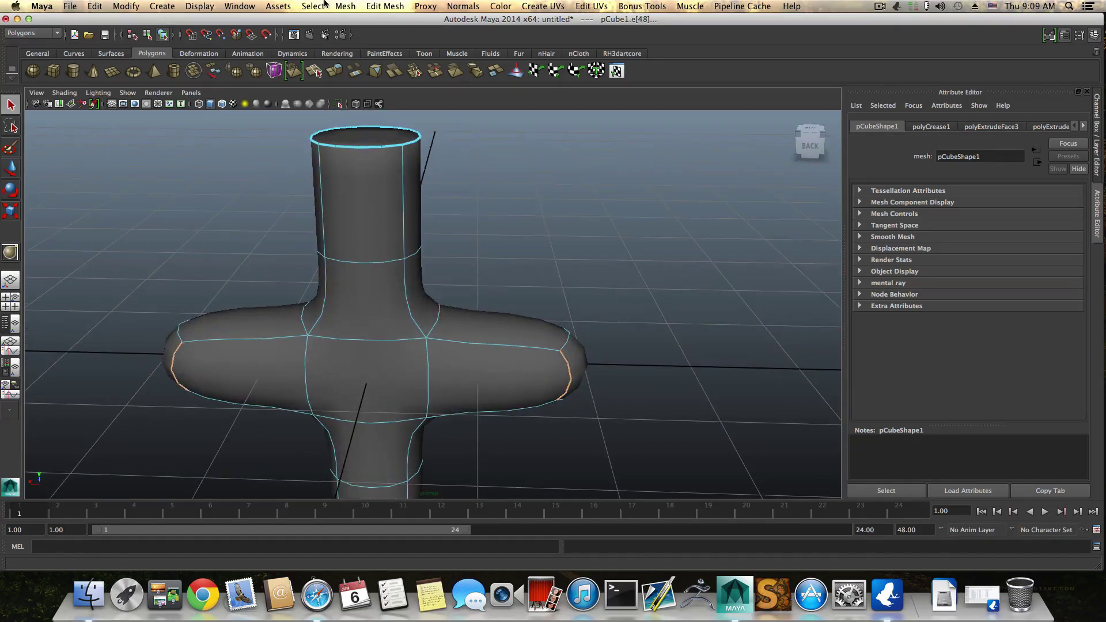
# Sharpen the left and right arm-end edges interactively with the crease tool.
pyautogui.keyDown('shift'); pyautogui.moveTo(497, 350); pyautogui.dragTo(498, 403, button='right'); pyautogui.keyUp('shift')
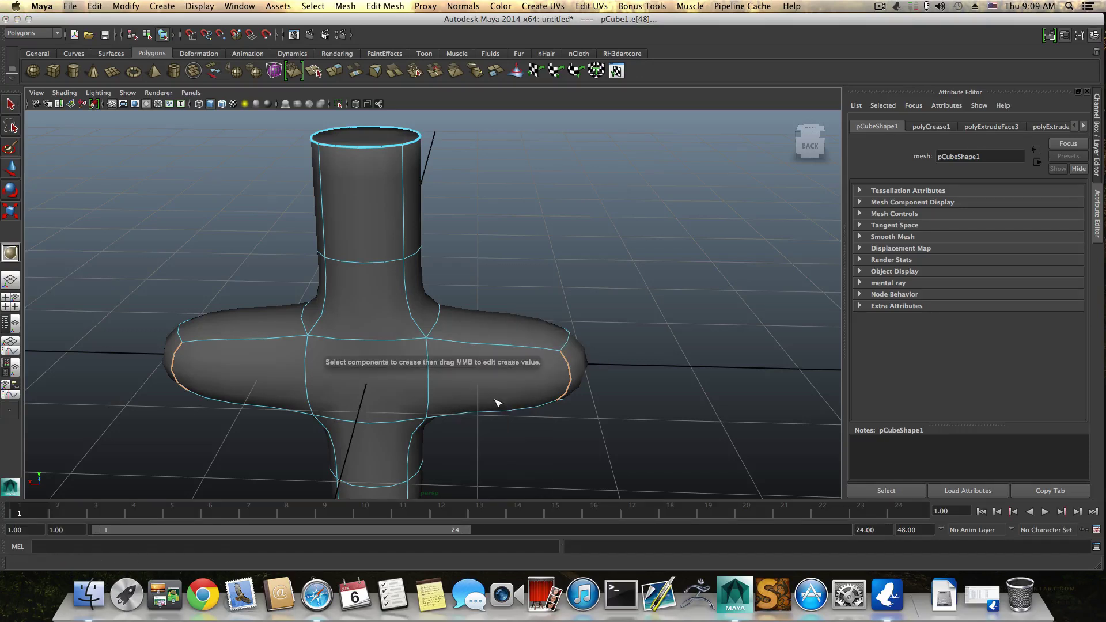
pyautogui.click(497, 402)
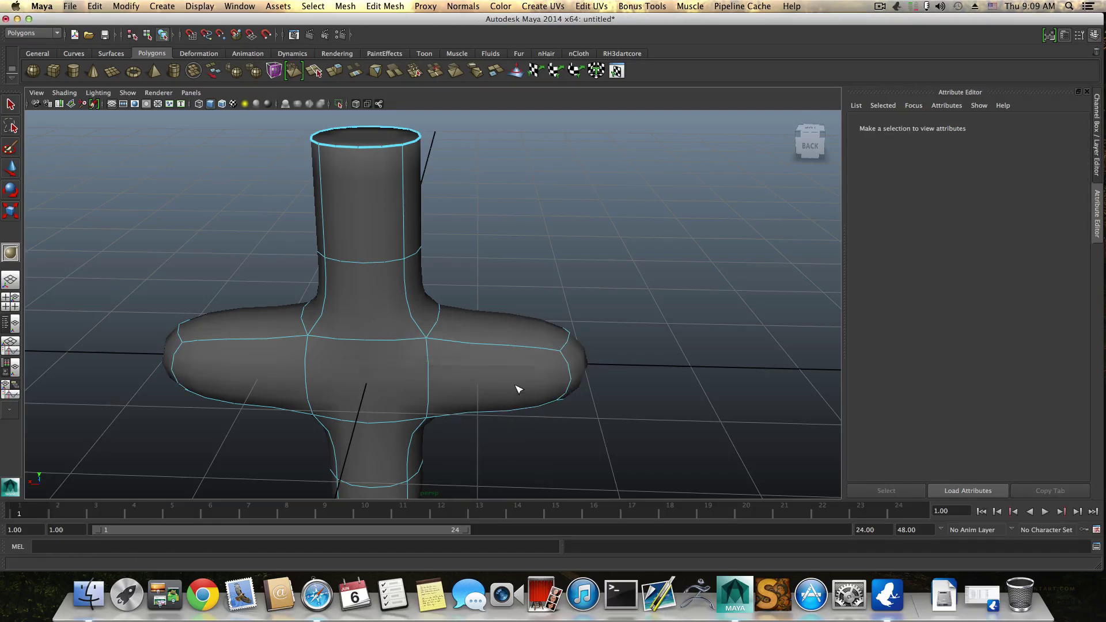
pyautogui.press('q')
pyautogui.click(568, 372)
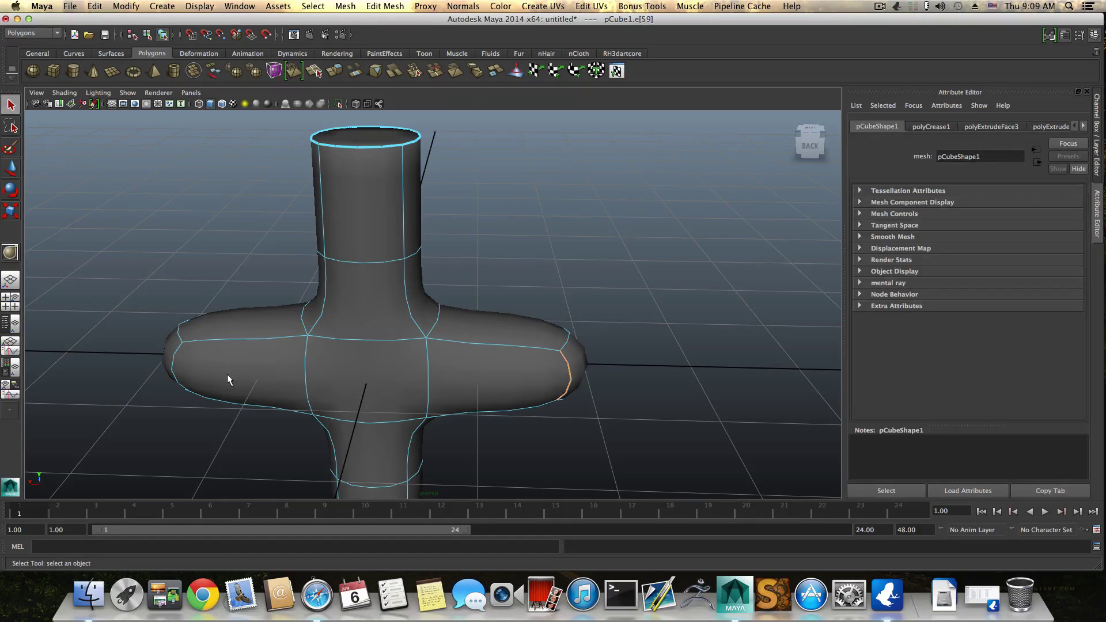
pyautogui.keyDown('shift'); pyautogui.click(179, 354); pyautogui.keyUp('shift')
pyautogui.keyDown('shift'); pyautogui.moveTo(315, 361); pyautogui.dragTo(313, 411, button='right'); pyautogui.keyUp('shift')
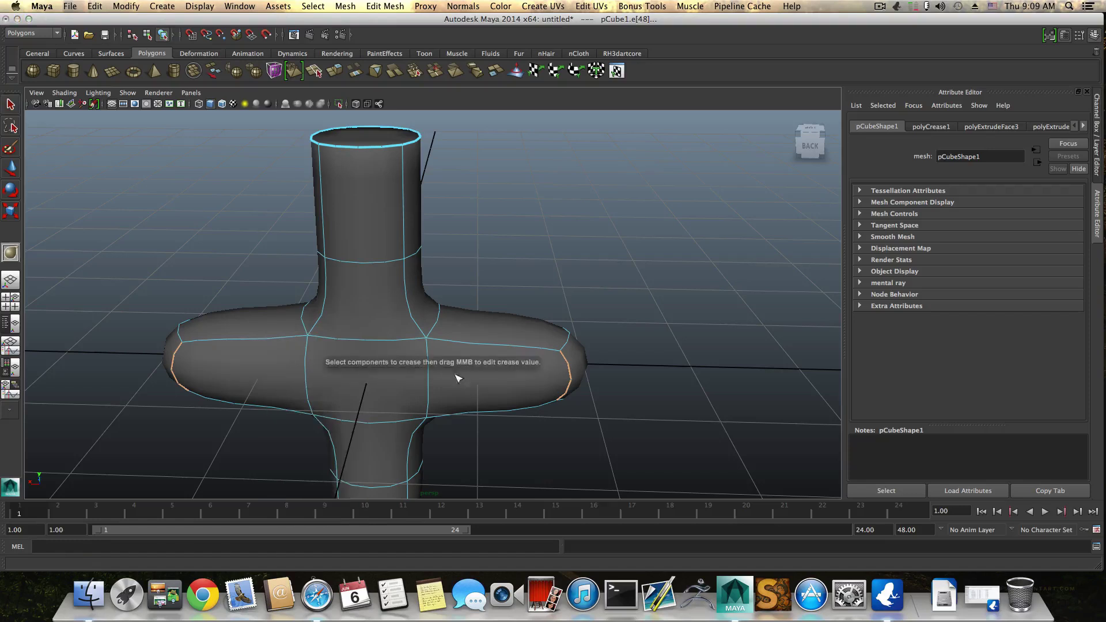
pyautogui.moveTo(554, 380); pyautogui.dragTo(704, 418, button='middle')
pyautogui.keyDown('alt'); pyautogui.moveTo(623, 404); pyautogui.dragTo(524, 356); pyautogui.keyUp('alt')
pyautogui.press('q')
# Select the arm-end edges and the tube's top rim edges, orbiting around the mesh.
pyautogui.click(410, 292)
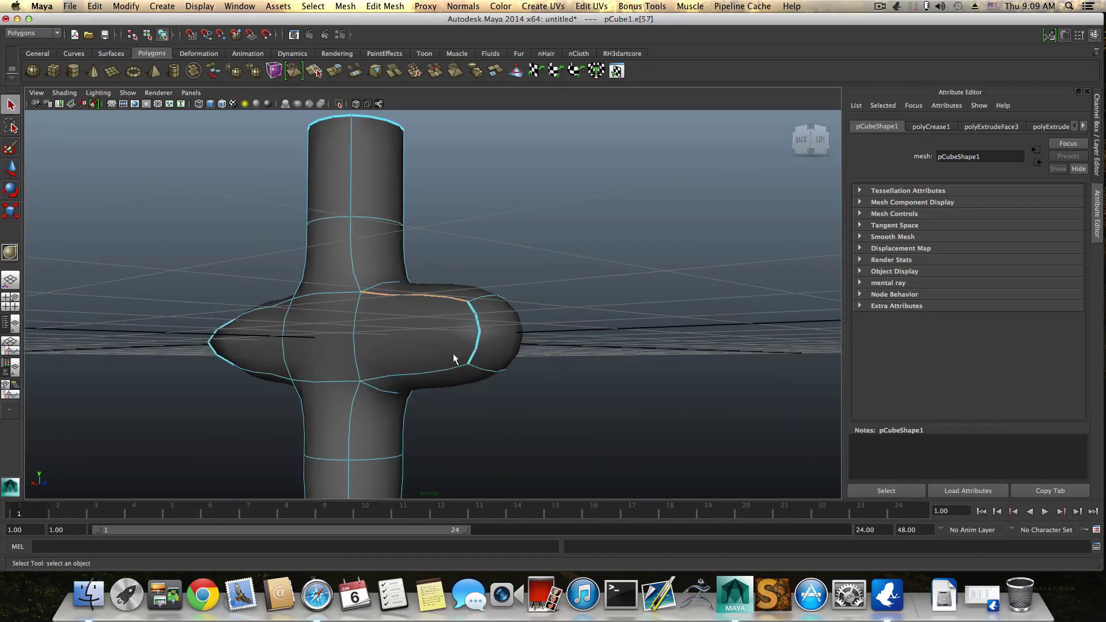
pyautogui.keyDown('alt'); pyautogui.moveTo(454, 355); pyautogui.dragTo(562, 363); pyautogui.keyUp('alt')
pyautogui.click(530, 348)
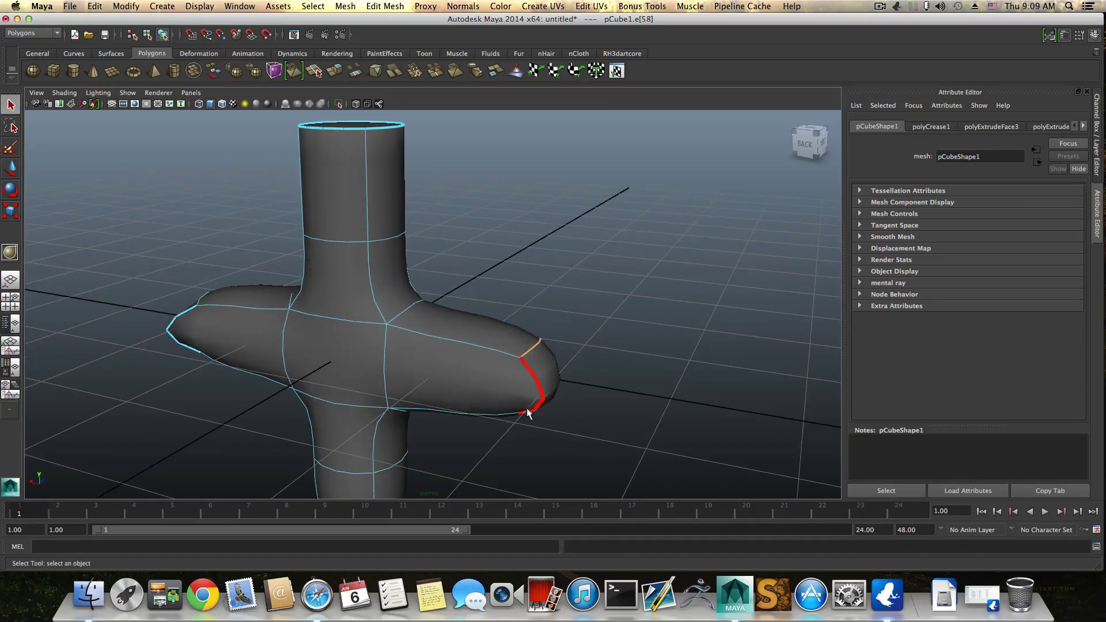
pyautogui.moveTo(526, 403)
pyautogui.keyDown('alt'); pyautogui.mouseDown()
pyautogui.moveTo(432, 388)
pyautogui.moveTo(517, 399)
pyautogui.moveTo(502, 390)
pyautogui.moveTo(519, 387)
pyautogui.mouseUp(); pyautogui.keyUp('alt')
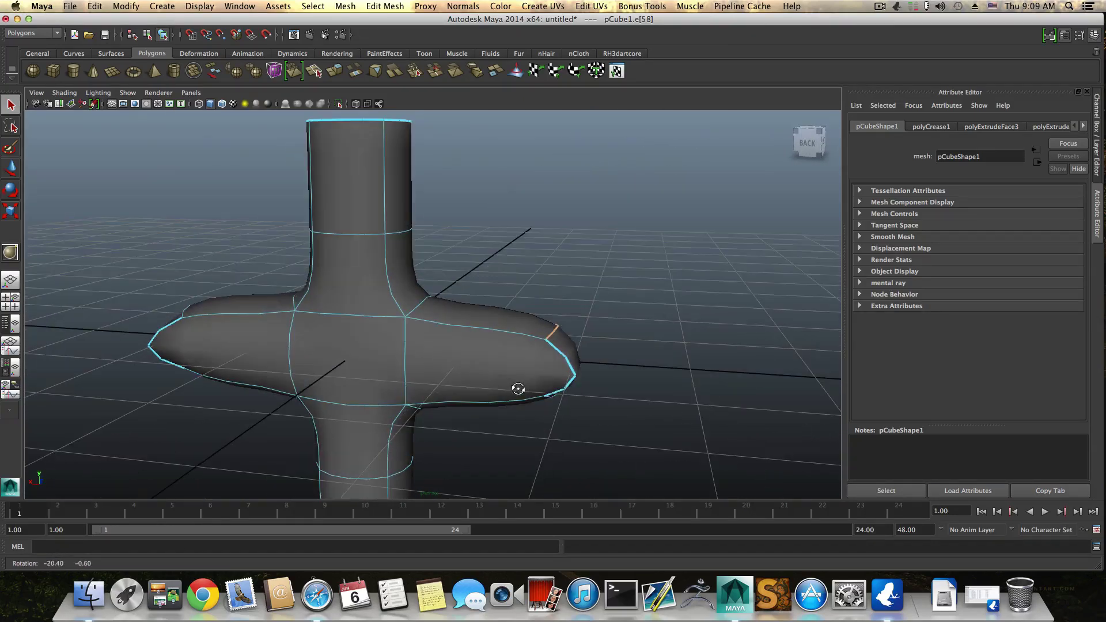
pyautogui.keyDown('alt'); pyautogui.moveTo(458, 364); pyautogui.dragTo(511, 375); pyautogui.keyUp('alt')
pyautogui.keyDown('shift'); pyautogui.click(427, 360); pyautogui.keyUp('shift')
pyautogui.keyDown('shift'); pyautogui.click(237, 398); pyautogui.keyUp('shift')
pyautogui.keyDown('alt'); pyautogui.moveTo(398, 449); pyautogui.dragTo(431, 262); pyautogui.keyUp('alt')
pyautogui.keyDown('shift'); pyautogui.click(431, 267); pyautogui.keyUp('shift')
pyautogui.keyDown('shift'); pyautogui.click(377, 268); pyautogui.keyUp('shift')
pyautogui.keyDown('shift'); pyautogui.click(381, 197); pyautogui.keyUp('shift')
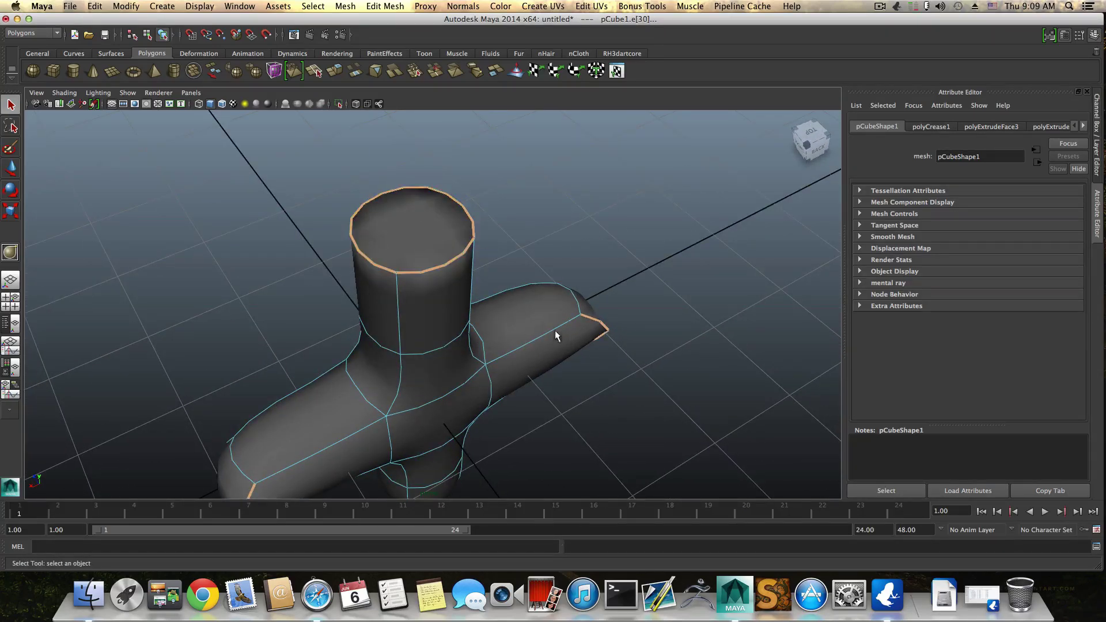
pyautogui.click(384, 5)
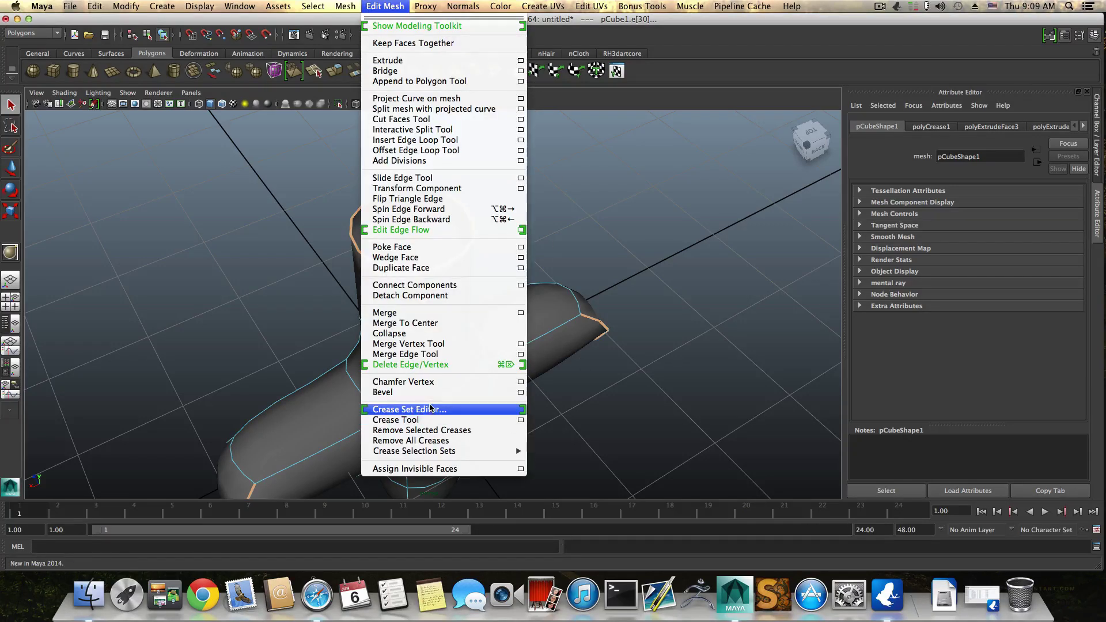
# Create creaseSet2 from the chosen rim edges in the Crease Set Editor.
pyautogui.click(431, 408)
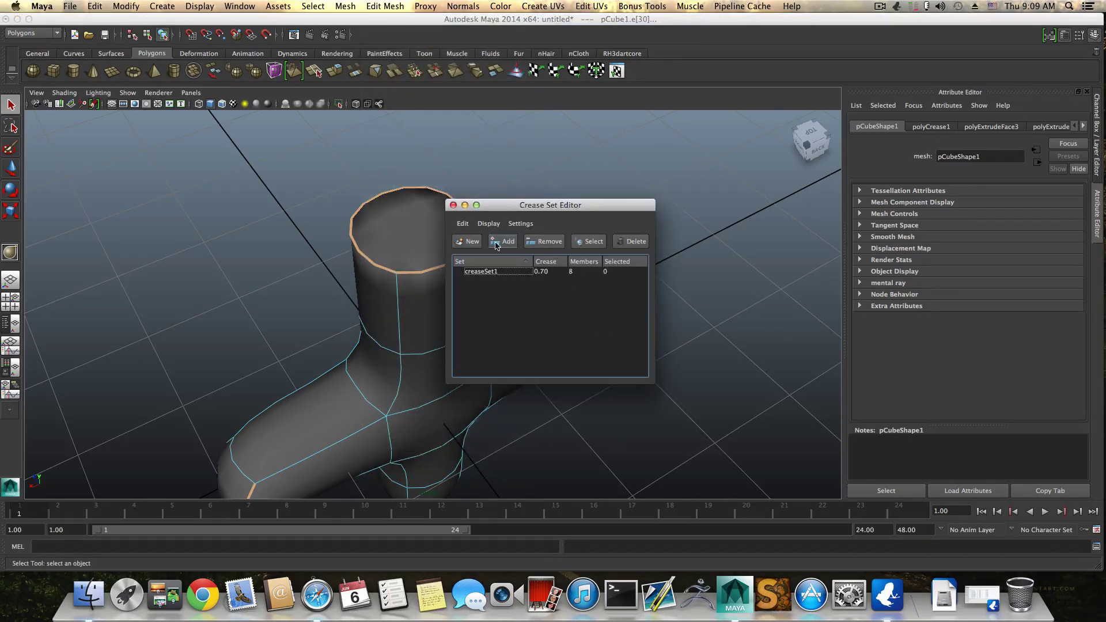
pyautogui.click(466, 242)
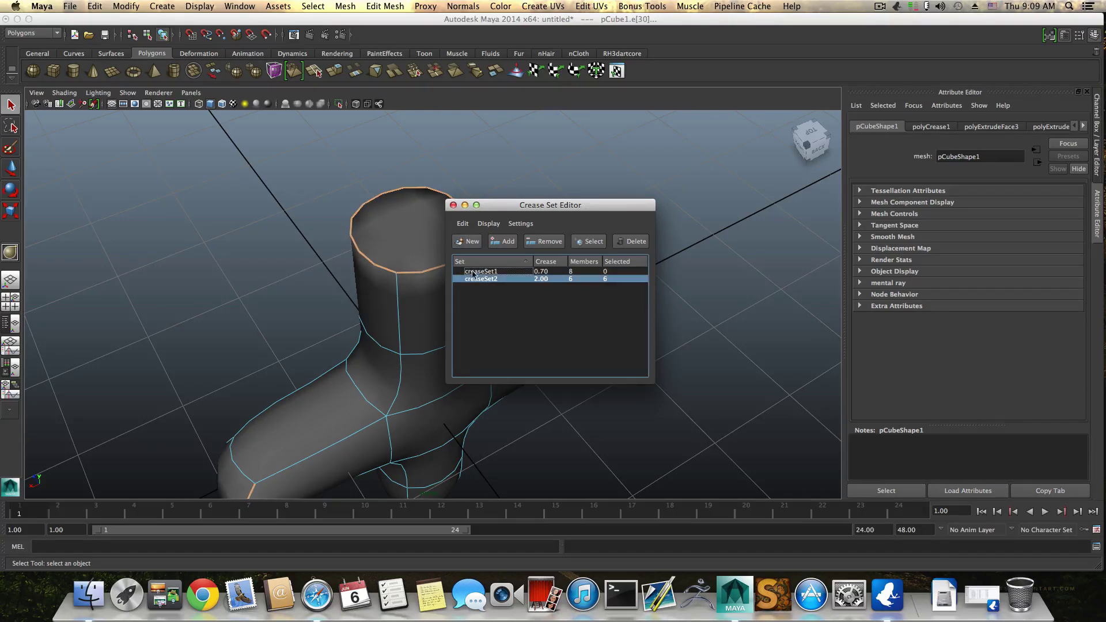
pyautogui.click(481, 272)
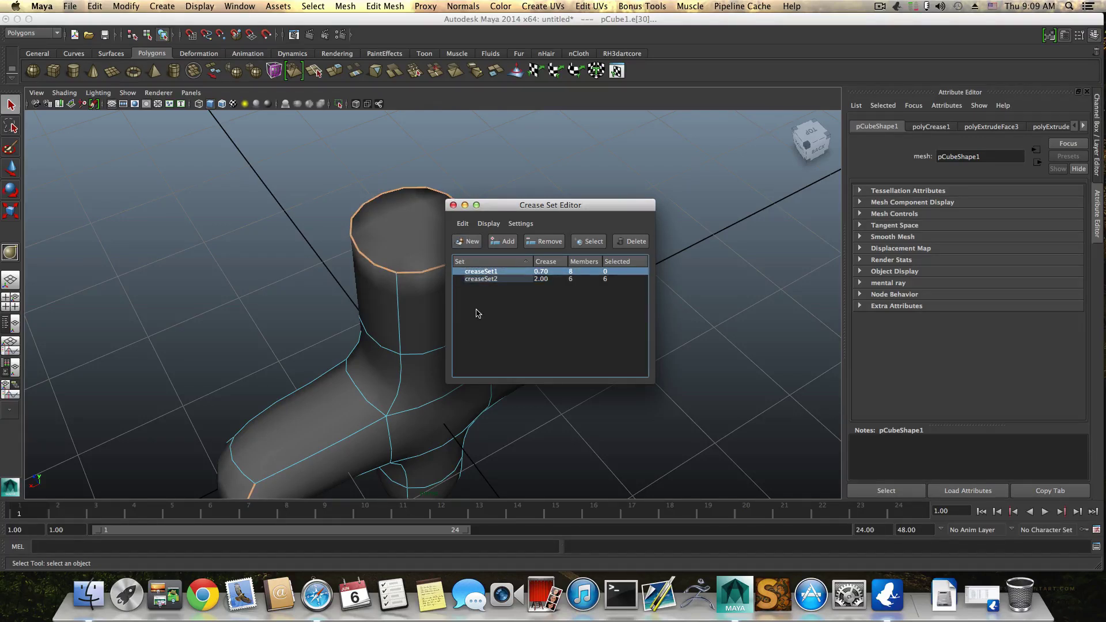
pyautogui.click(477, 280)
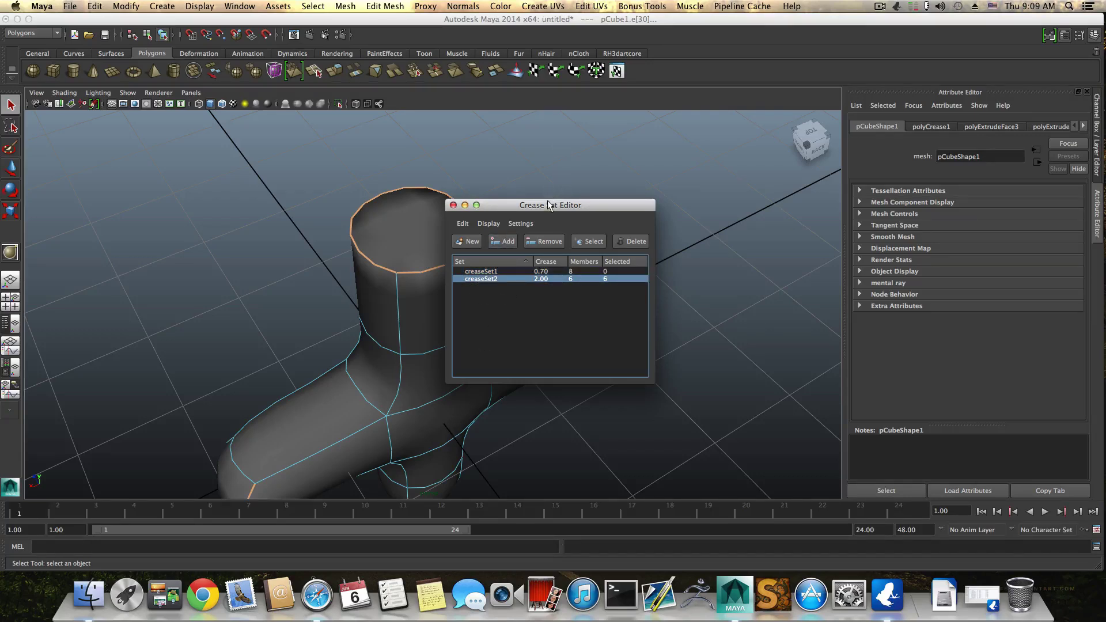
pyautogui.moveTo(549, 205); pyautogui.dragTo(741, 115)
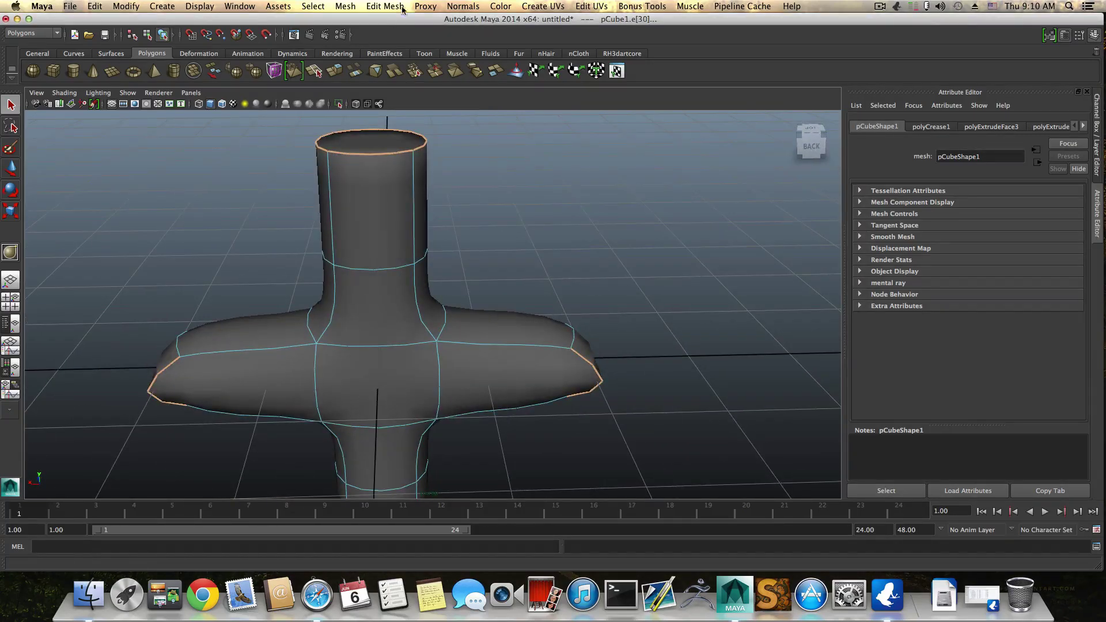
# Lower creaseSet2's crease value from 1.50 down to 0.70.
pyautogui.click(399, 7)
pyautogui.click(415, 432)
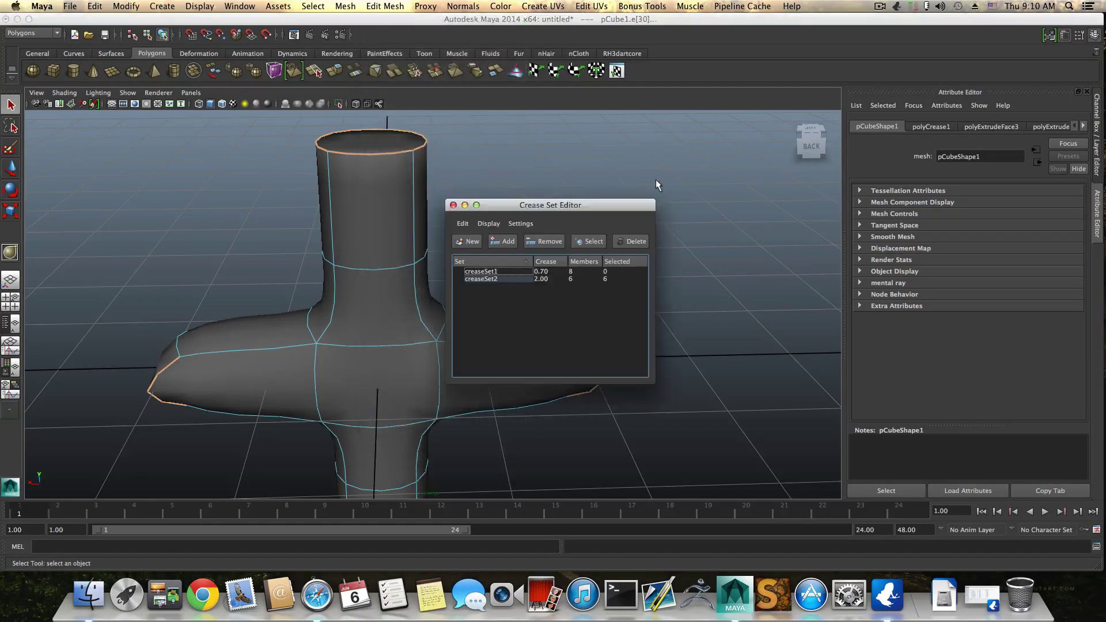
pyautogui.click(550, 280)
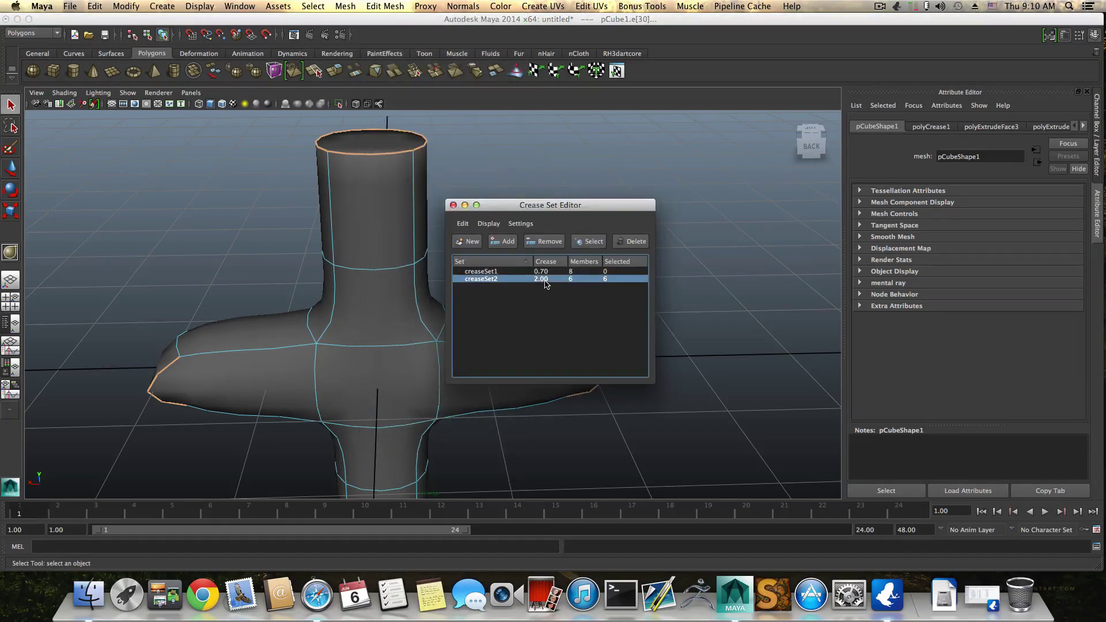
pyautogui.moveTo(543, 284); pyautogui.dragTo(504, 291)
pyautogui.moveTo(507, 212); pyautogui.dragTo(664, 119)
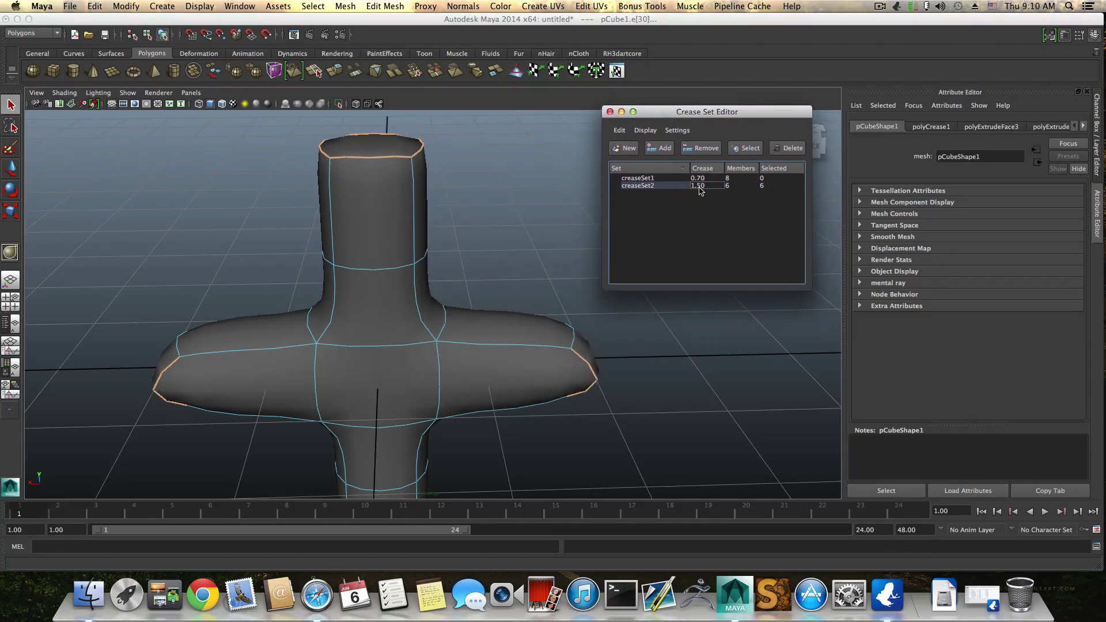
pyautogui.click(698, 186)
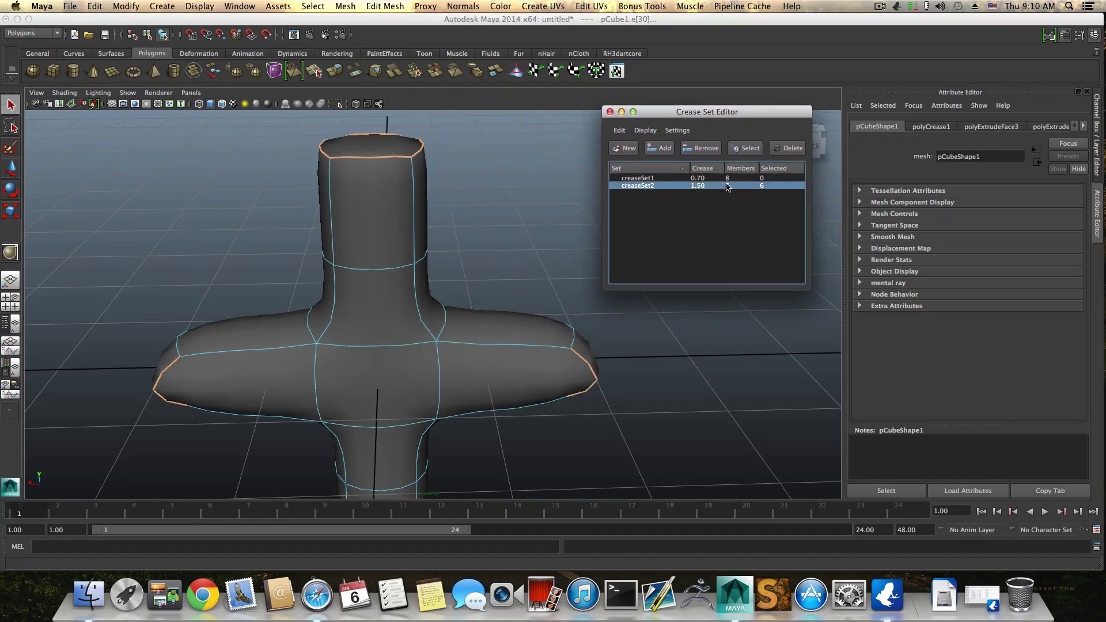
pyautogui.moveTo(702, 186); pyautogui.dragTo(546, 402)
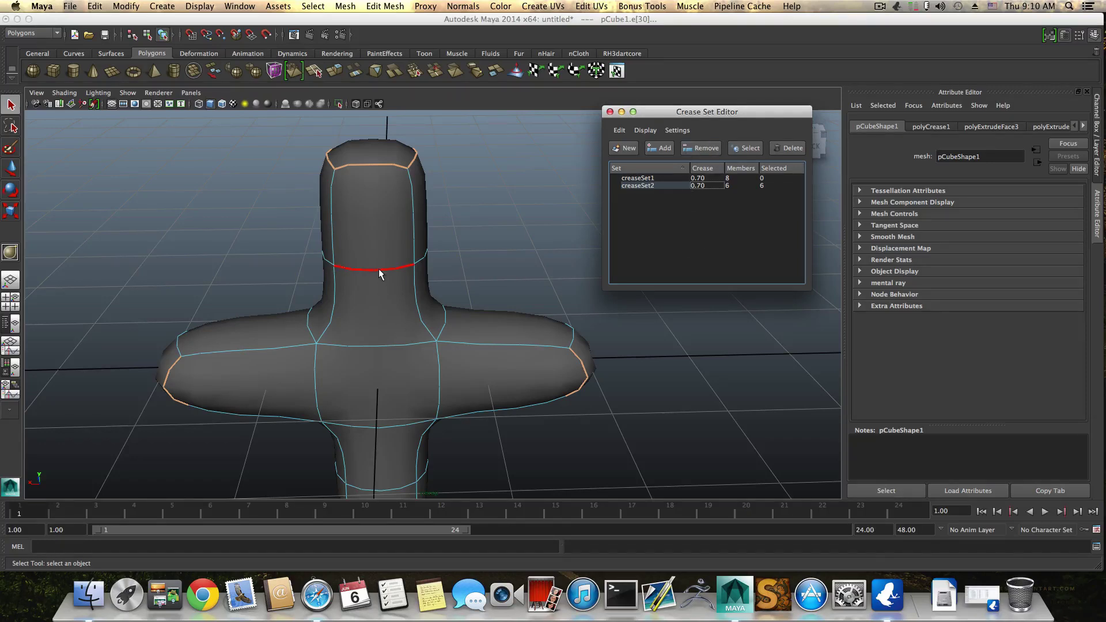
# Select the vertical loop edges where the arms meet the tube on both sides.
pyautogui.click(439, 365)
pyautogui.keyDown('alt'); pyautogui.moveTo(494, 408); pyautogui.dragTo(414, 424); pyautogui.keyUp('alt')
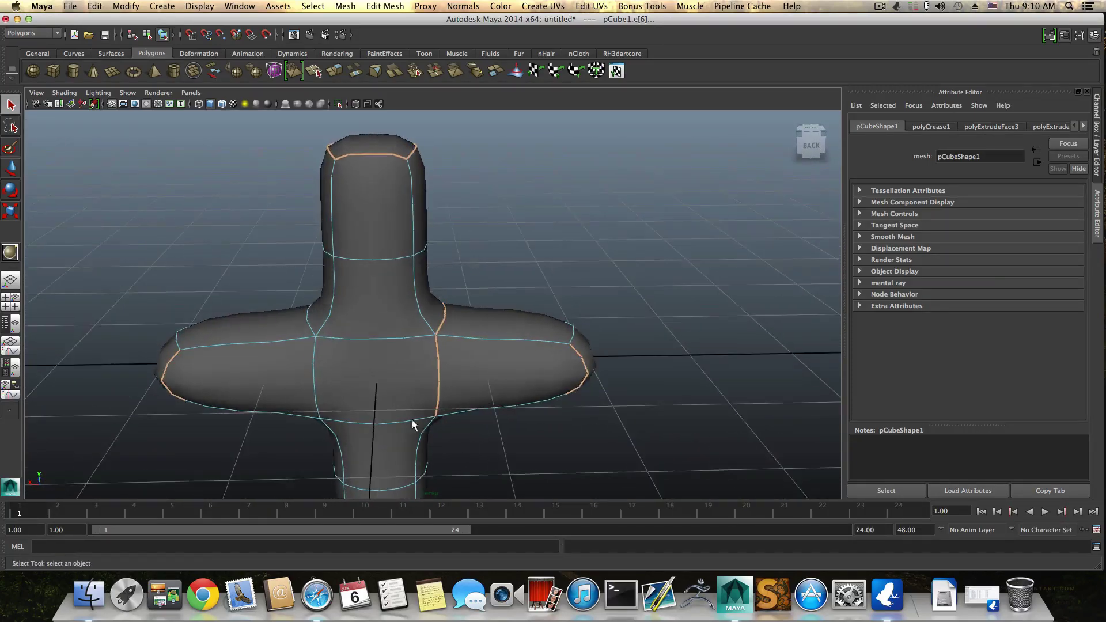
pyautogui.keyDown('shift'); pyautogui.click(313, 357); pyautogui.keyUp('shift')
pyautogui.keyDown('shift'); pyautogui.click(309, 318); pyautogui.keyUp('shift')
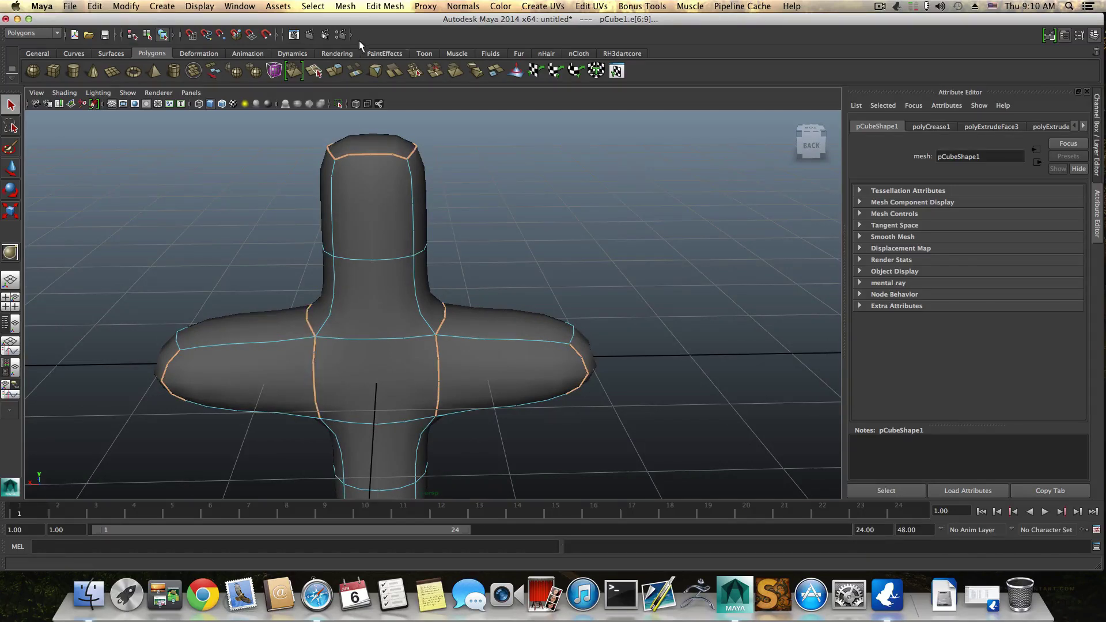
# Add the selected edges to creaseSet1 and drop its crease value to 0.00.
pyautogui.click(382, 6)
pyautogui.click(403, 420)
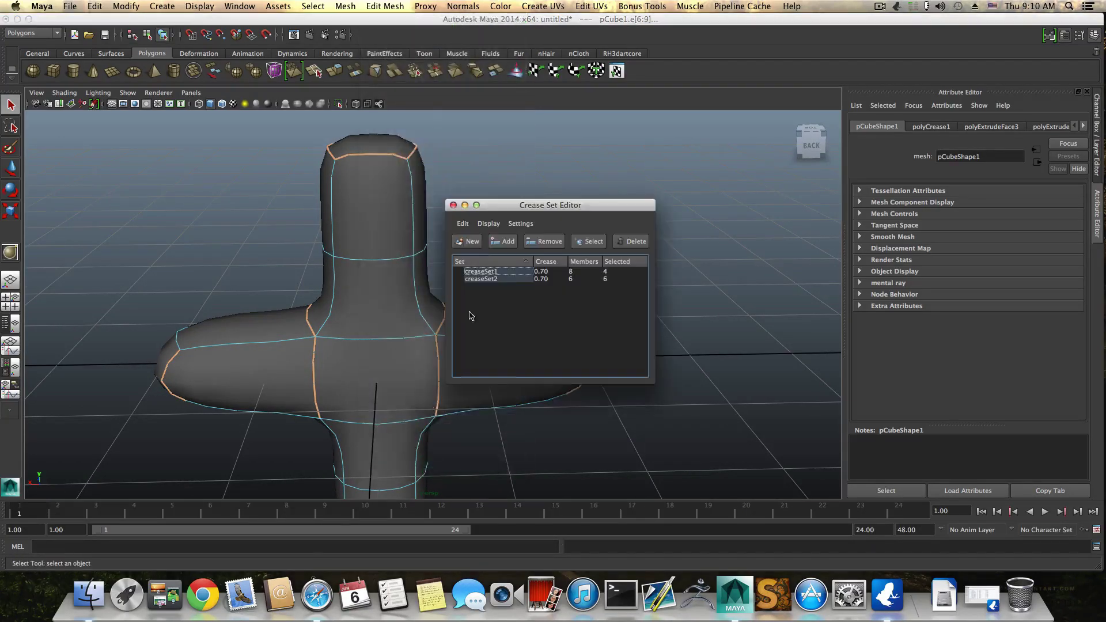
pyautogui.click(544, 274)
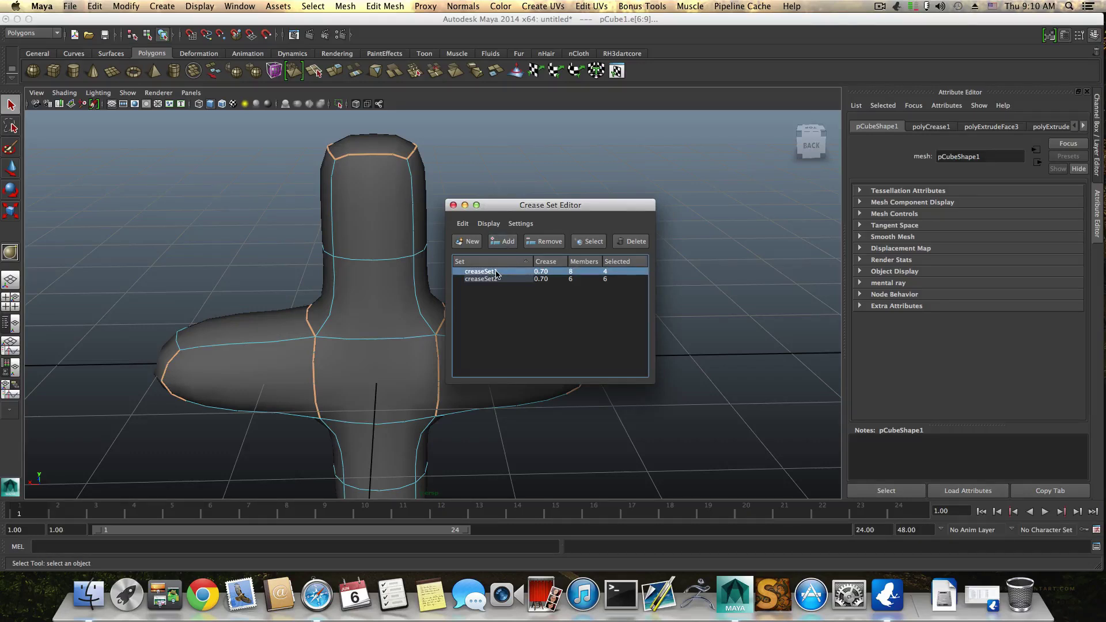
pyautogui.click(503, 242)
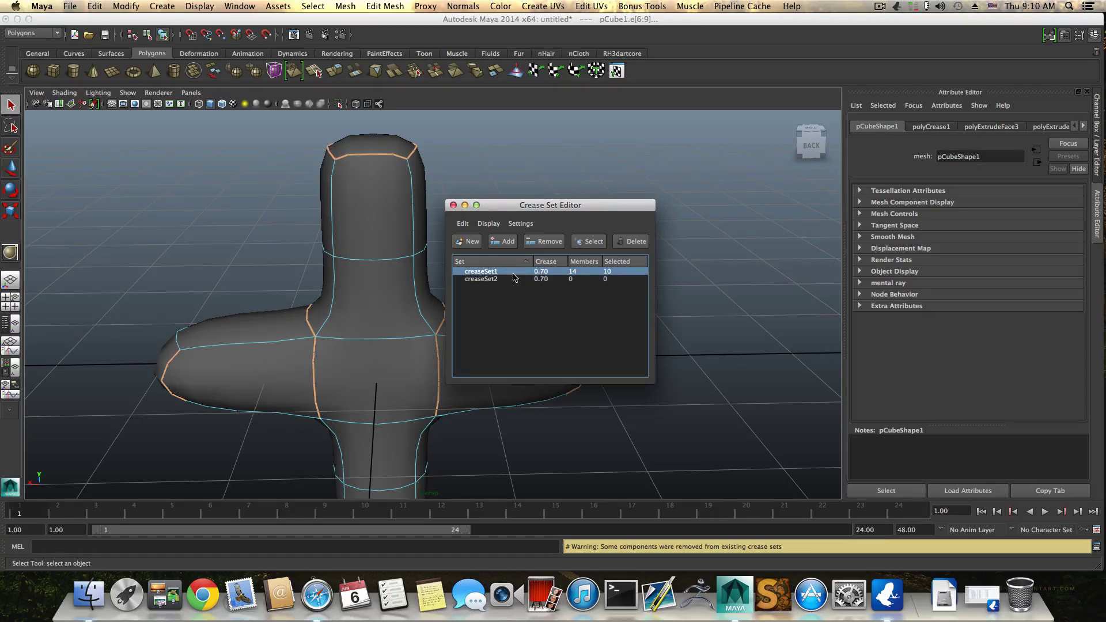
pyautogui.moveTo(553, 208); pyautogui.dragTo(554, 208)
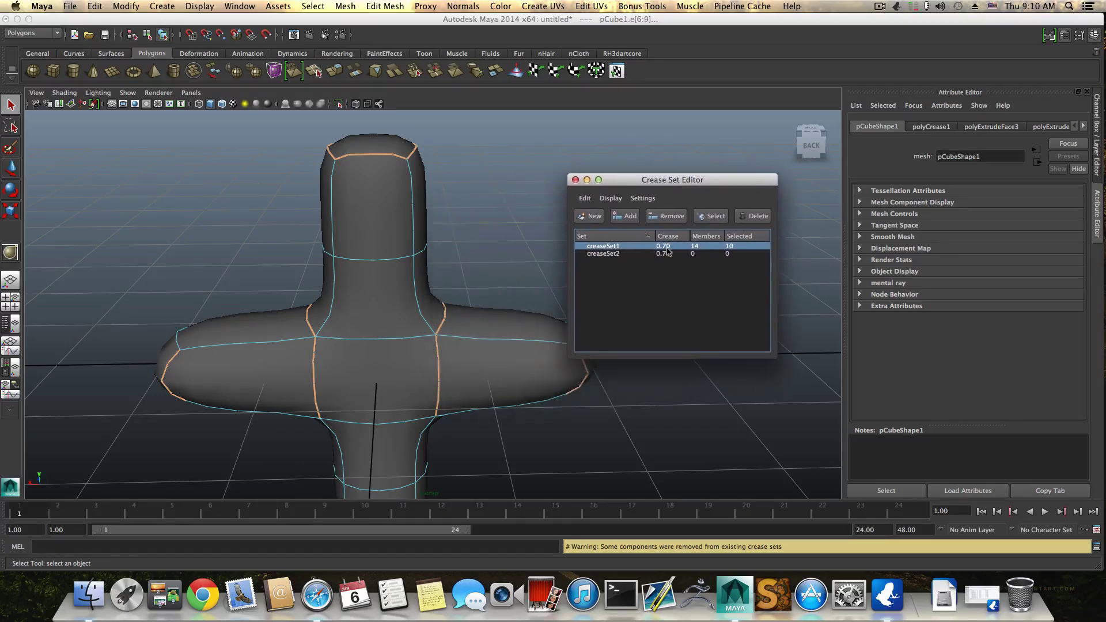
pyautogui.moveTo(635, 251)
pyautogui.mouseDown()
pyautogui.moveTo(597, 254)
pyautogui.moveTo(629, 265)
pyautogui.mouseUp()
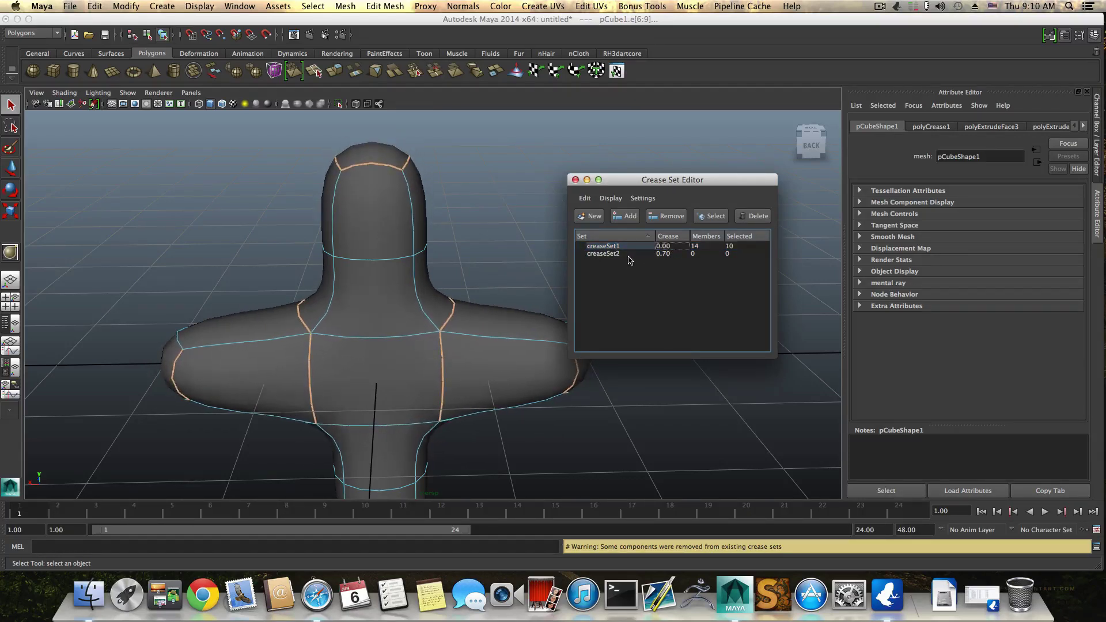
pyautogui.click(575, 180)
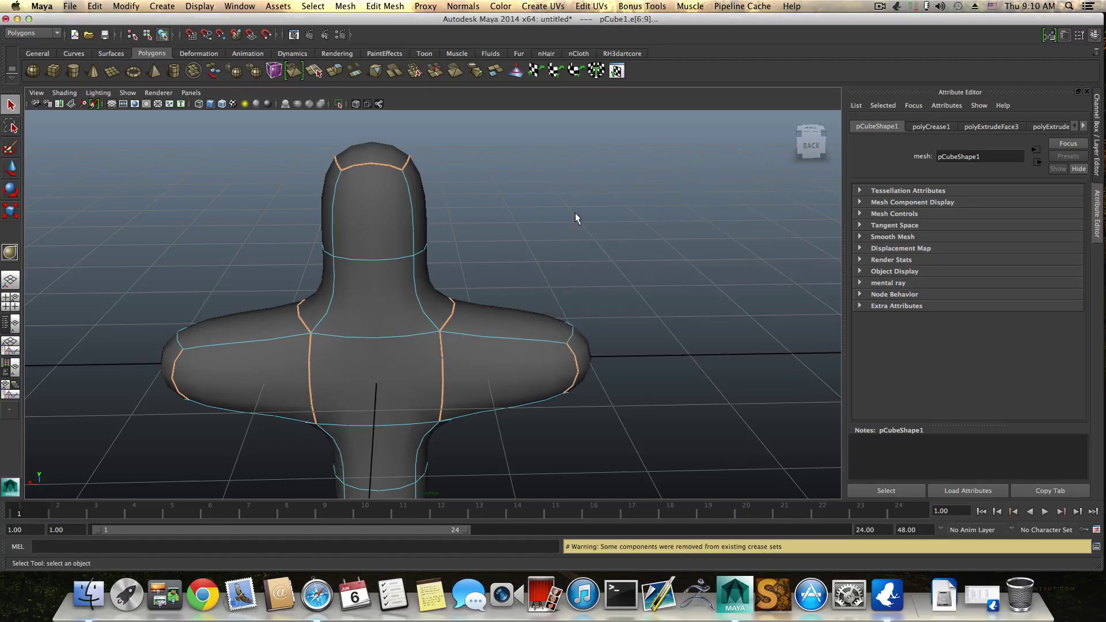
pyautogui.scroll(-3, 563, 409)
pyautogui.keyDown('alt'); pyautogui.moveTo(536, 389); pyautogui.dragTo(432, 440); pyautogui.keyUp('alt')
pyautogui.keyDown('alt'); pyautogui.moveTo(432, 440); pyautogui.dragTo(467, 435, button='middle'); pyautogui.keyUp('alt')
pyautogui.keyDown('alt'); pyautogui.moveTo(468, 435); pyautogui.dragTo(410, 353); pyautogui.keyUp('alt')
pyautogui.keyDown('alt'); pyautogui.moveTo(411, 353); pyautogui.dragTo(426, 327, button='middle'); pyautogui.keyUp('alt')
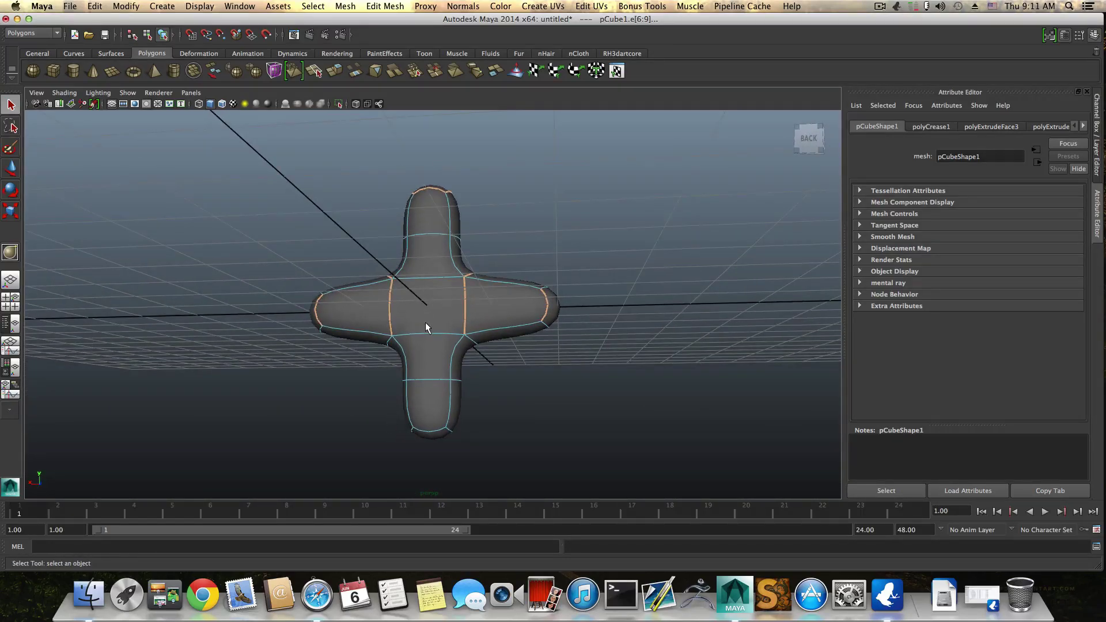
pyautogui.keyDown('alt'); pyautogui.moveTo(425, 328); pyautogui.dragTo(431, 355); pyautogui.keyUp('alt')
pyautogui.keyDown('alt'); pyautogui.moveTo(431, 355); pyautogui.dragTo(472, 404, button='right'); pyautogui.keyUp('alt')
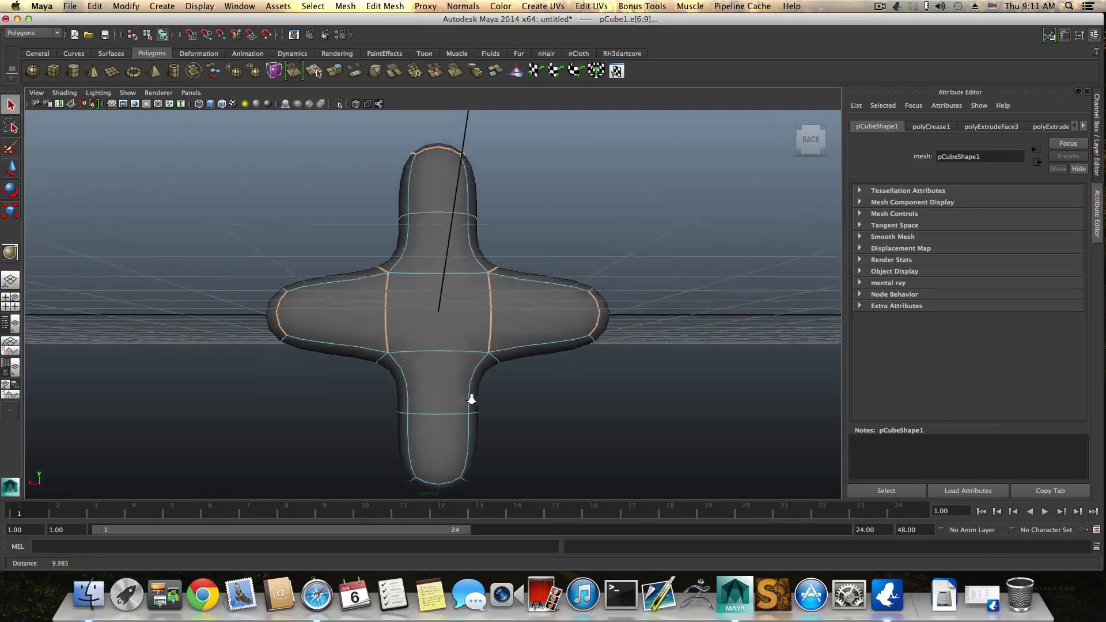
pyautogui.keyDown('alt'); pyautogui.moveTo(472, 403); pyautogui.dragTo(388, 447); pyautogui.keyUp('alt')
pyautogui.keyDown('alt'); pyautogui.moveTo(388, 447); pyautogui.dragTo(427, 399, button='middle'); pyautogui.keyUp('alt')
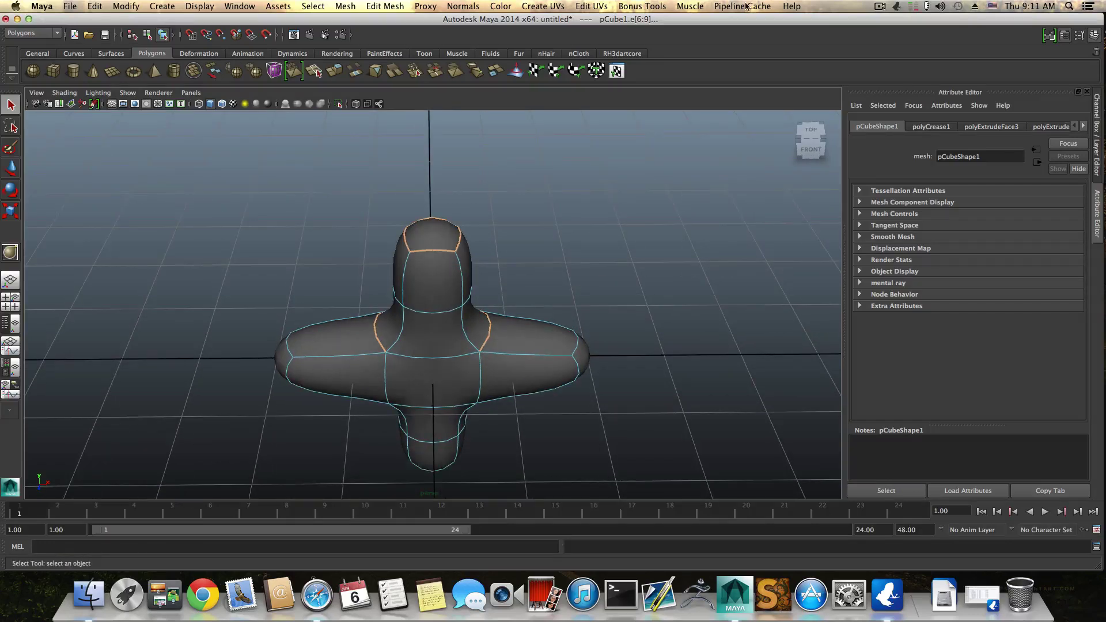